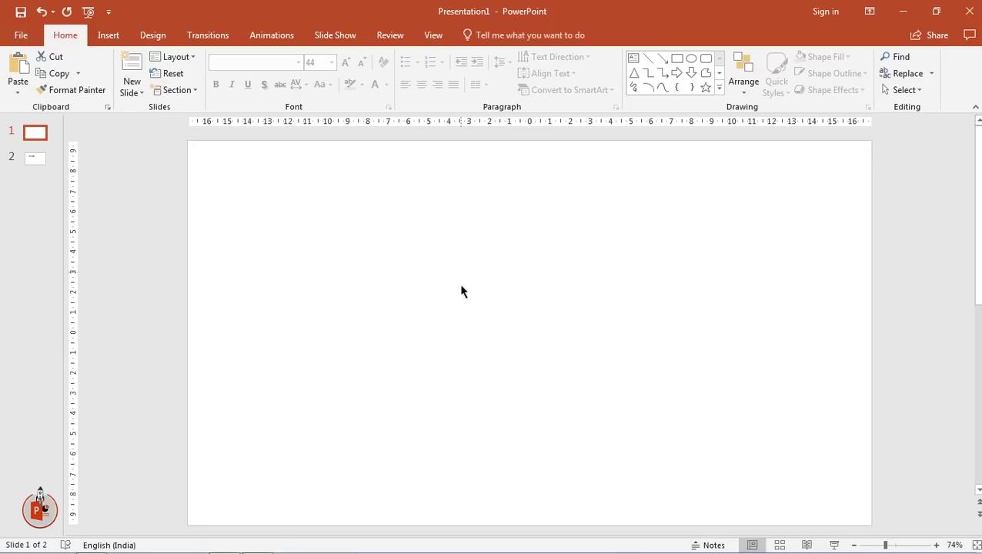
- Give the slide background a two-stop grey preset gradient, radial from the centre
right_click(457, 277)
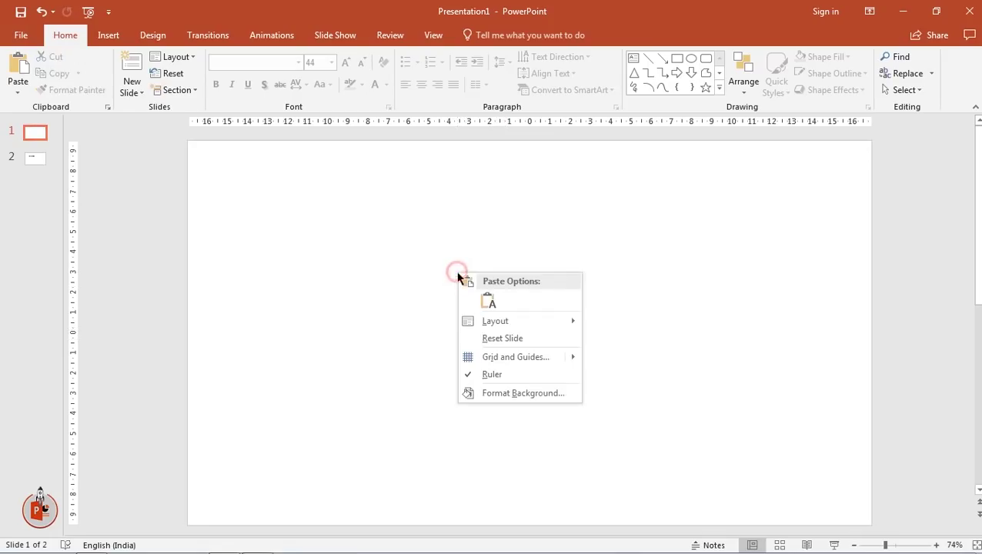
left_click(503, 395)
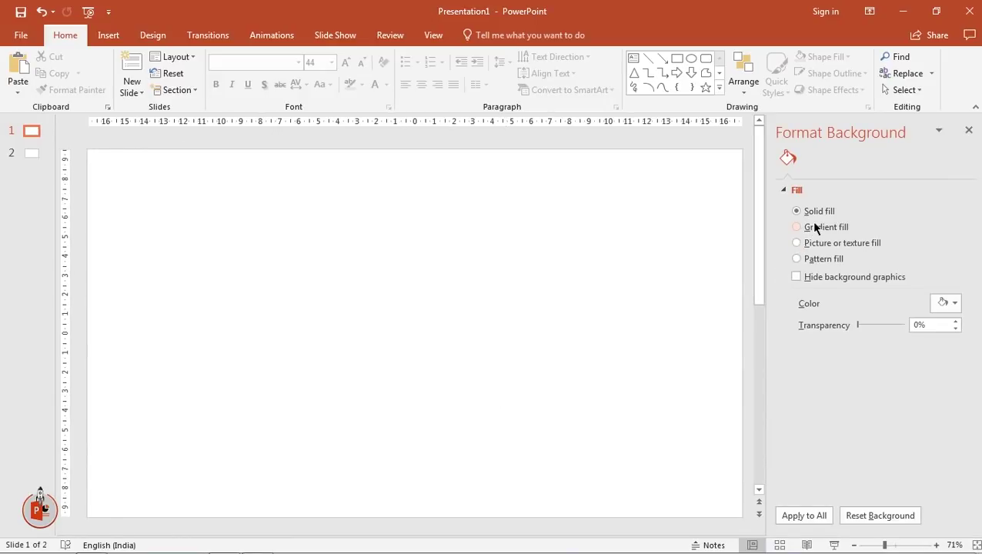
left_click(815, 227)
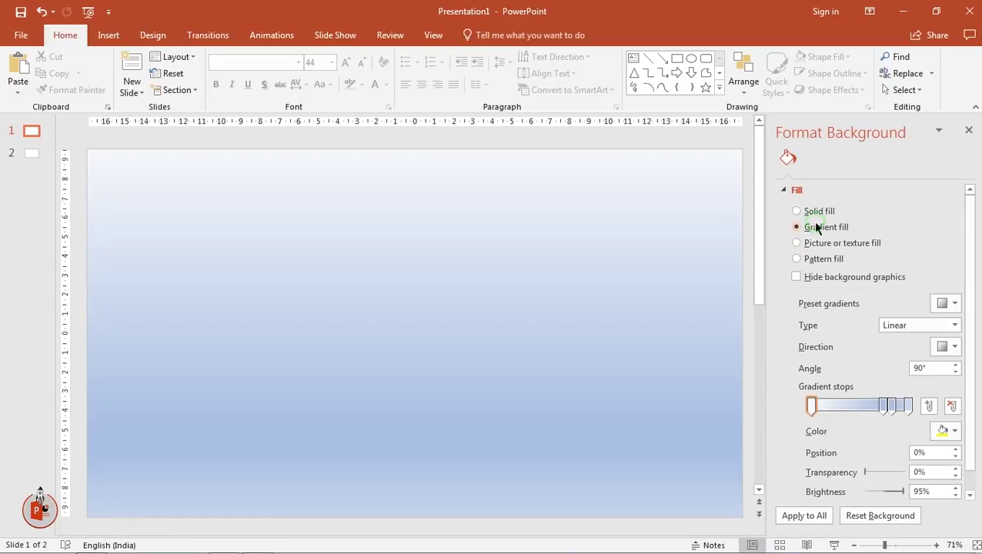
left_click(949, 305)
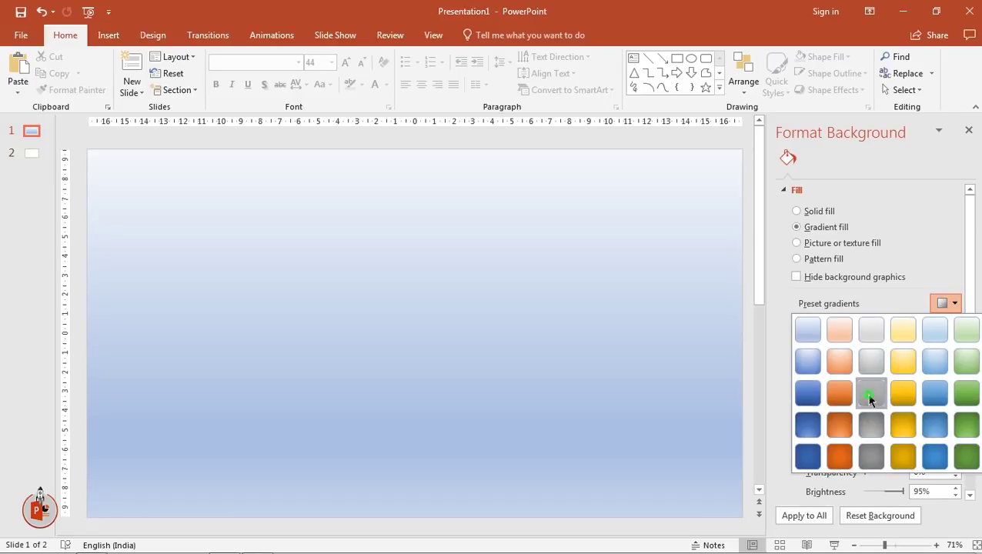
left_click(865, 393)
left_click(858, 407)
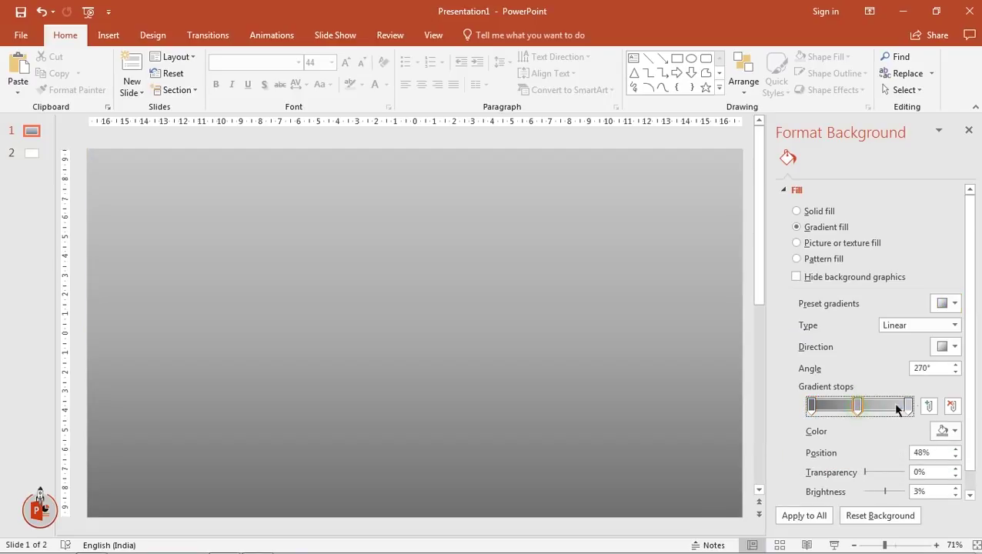
left_click(952, 406)
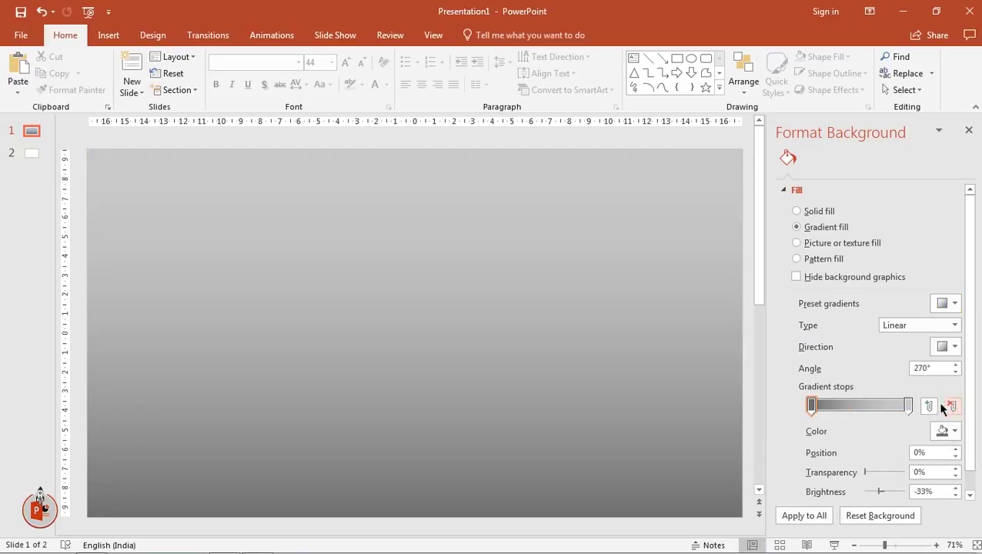
left_click(953, 325)
left_click(917, 355)
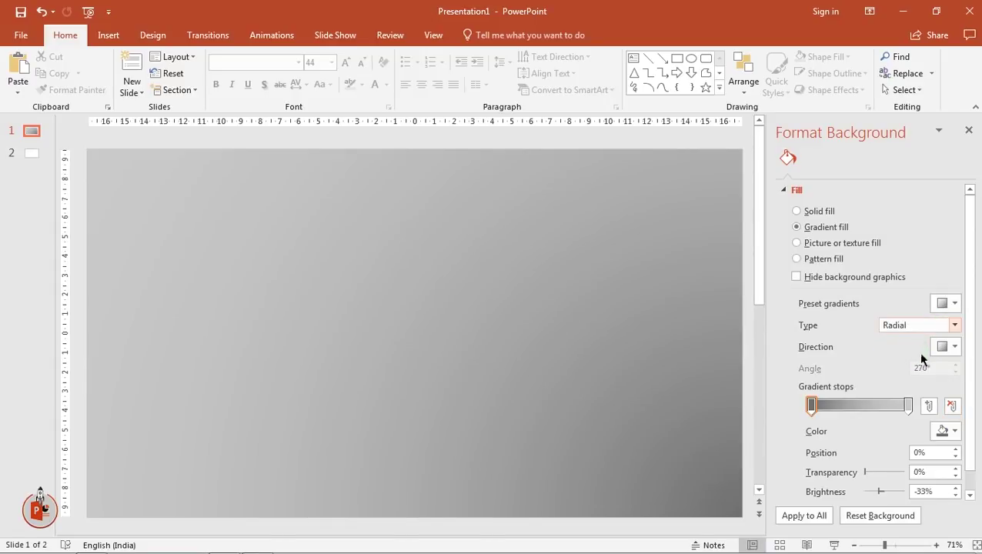
left_click(953, 347)
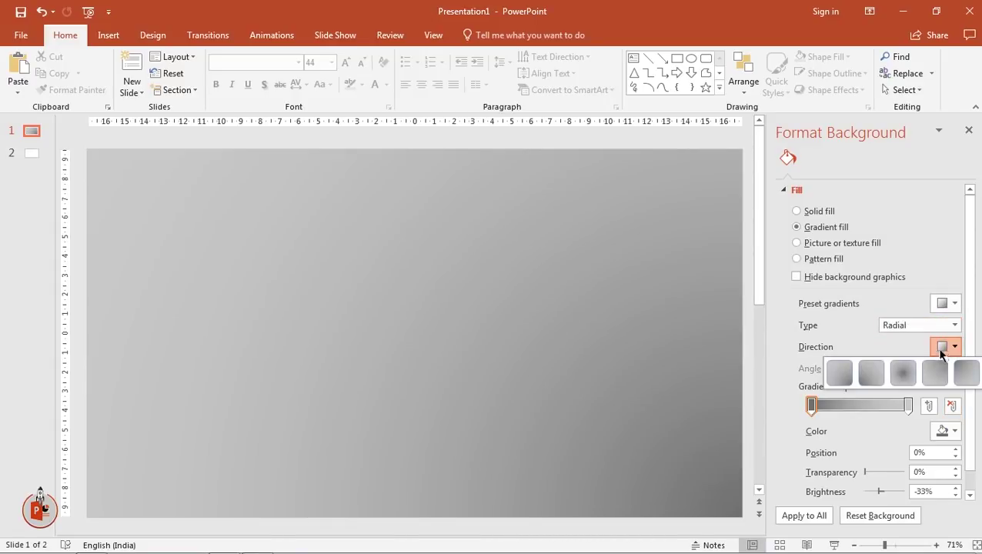
left_click(903, 375)
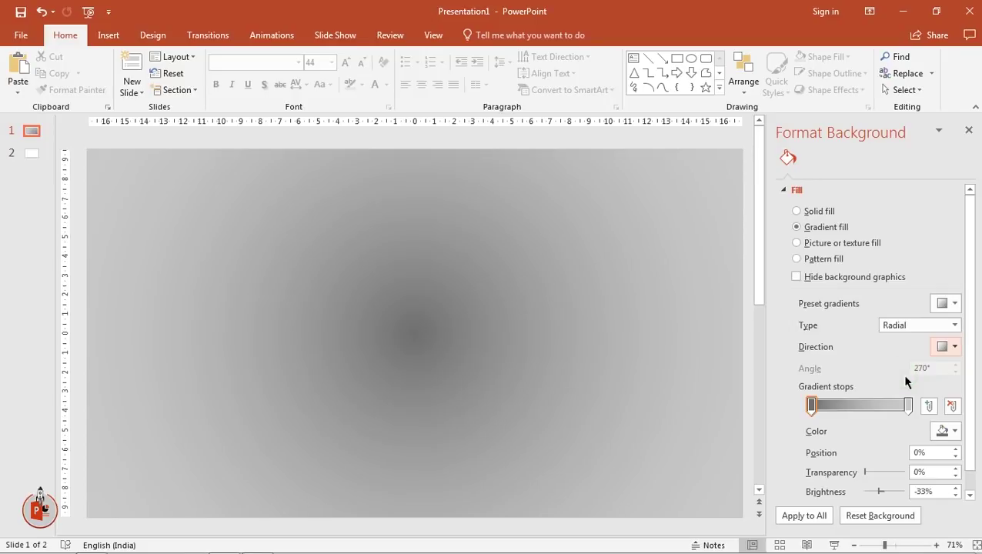
- Colour the inner gradient stop dark grey and the outer stop near black
left_click(948, 431)
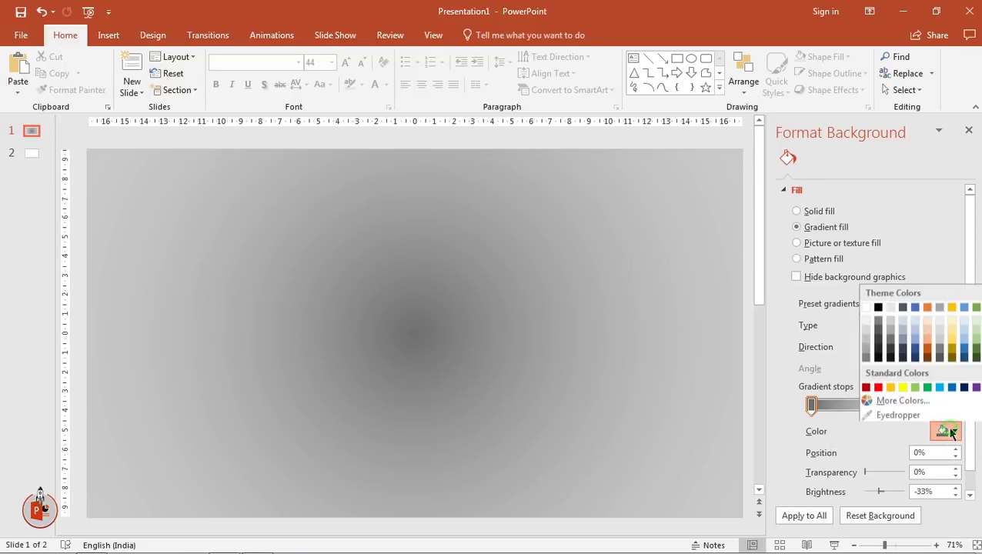
left_click(891, 352)
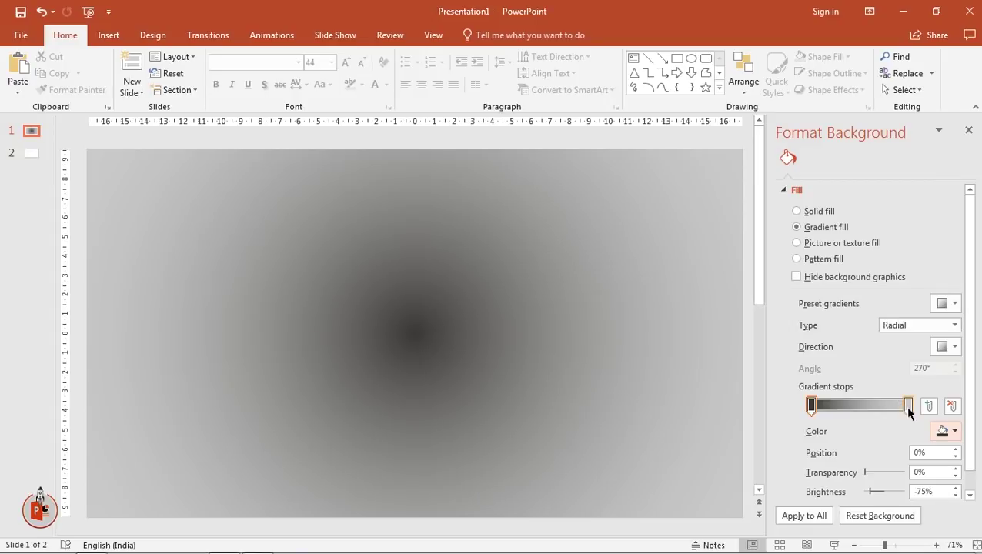
left_click(908, 405)
left_click(947, 430)
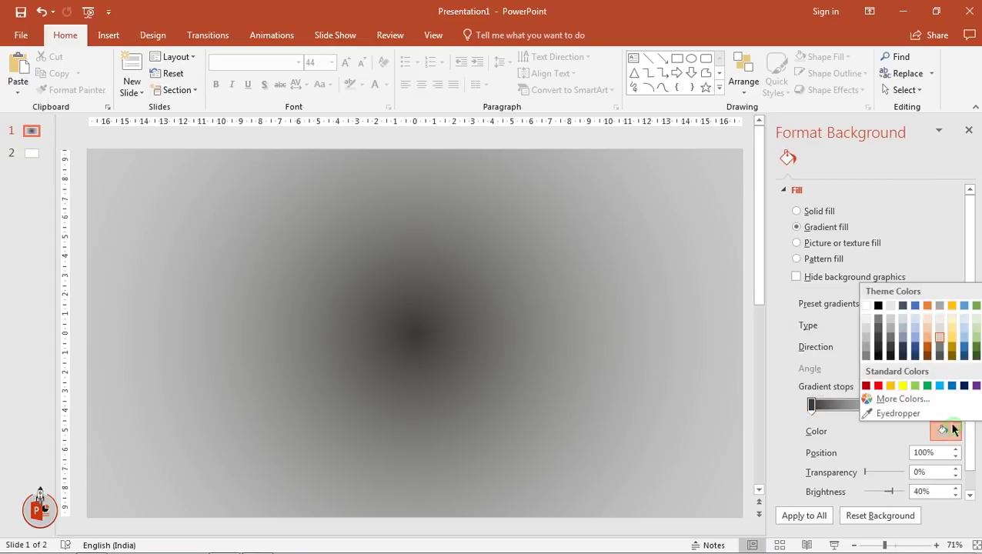
left_click(891, 350)
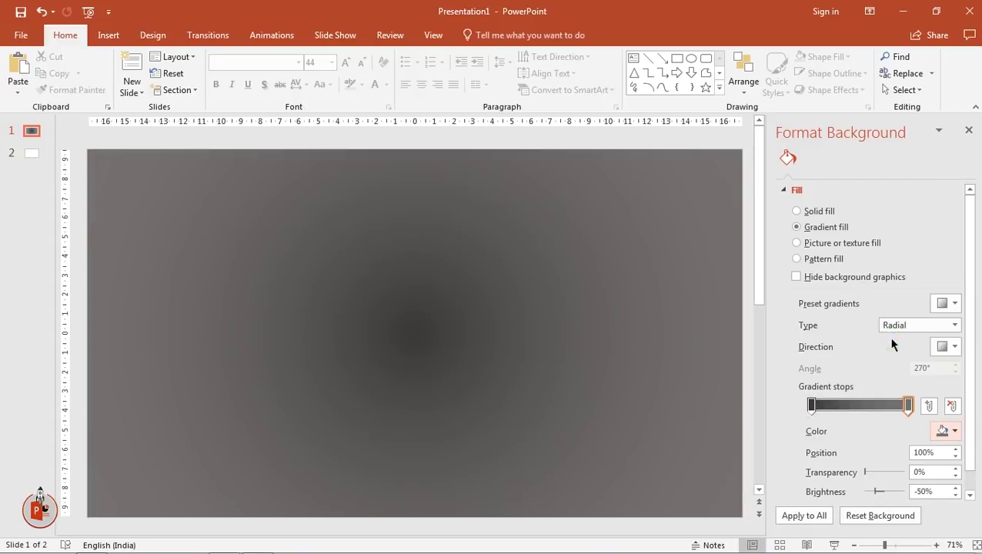
mouse_move(812, 410)
left_mouse_down()
mouse_move(844, 409)
mouse_move(810, 411)
left_mouse_up()
left_click(907, 405)
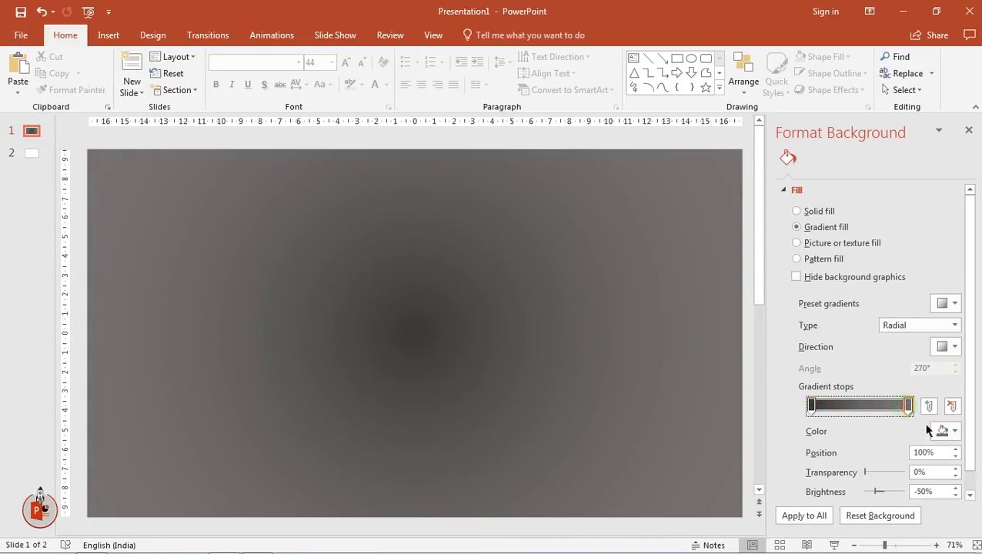
left_click(942, 429)
left_click(891, 354)
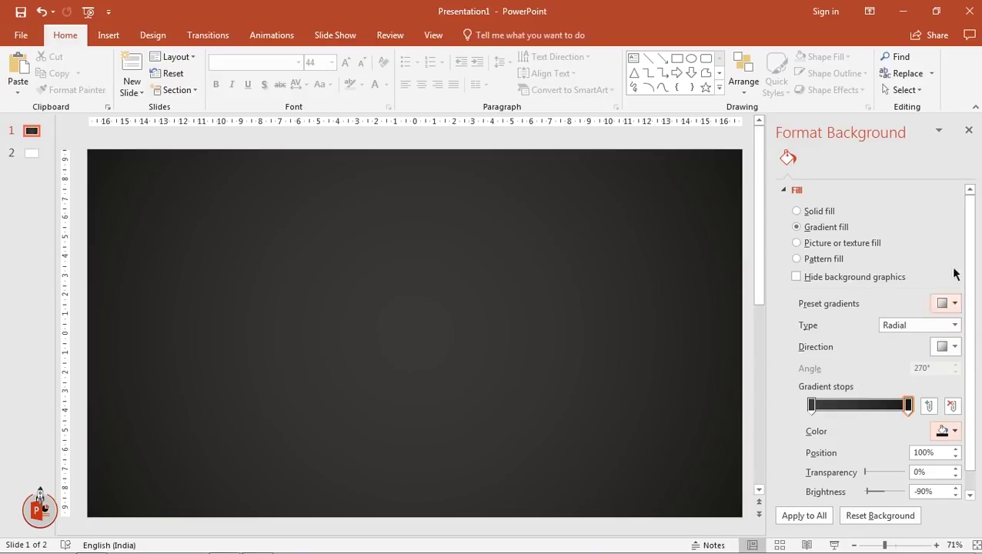
left_click(967, 131)
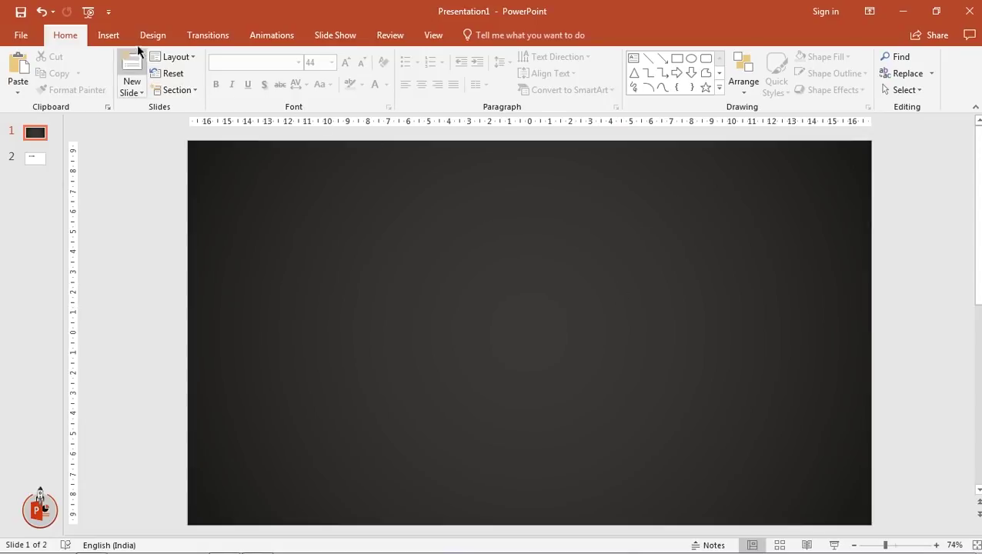
- Draw an oval as a perfect circle, enlarge it to 7.8 cm and place it right of centre
left_click(110, 36)
left_click(248, 91)
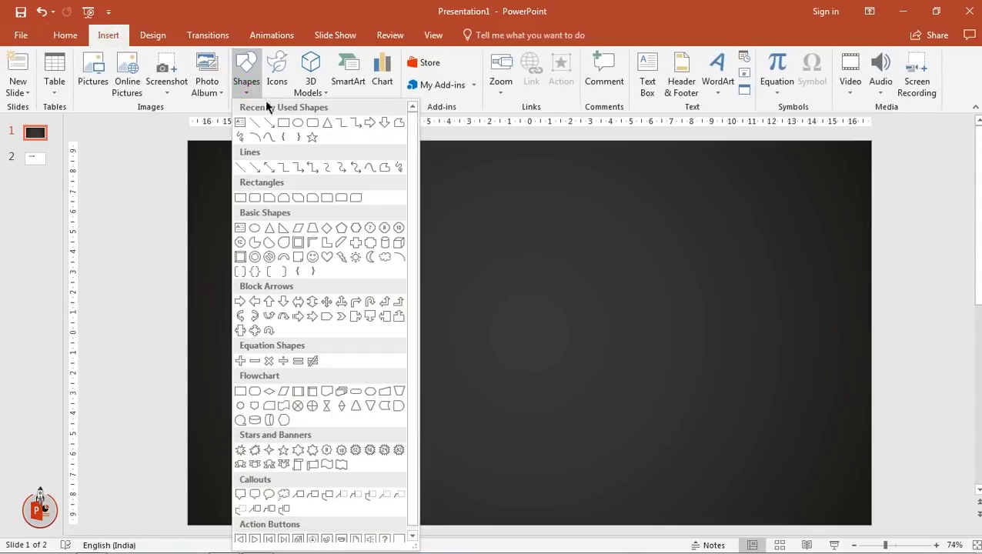
left_click(298, 125)
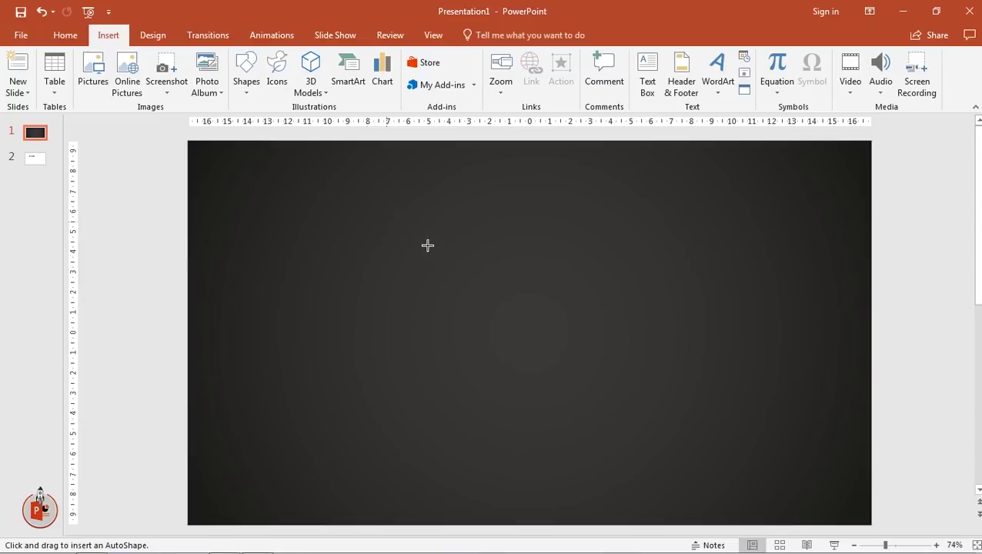
left_click_drag(508, 266, 638, 364)
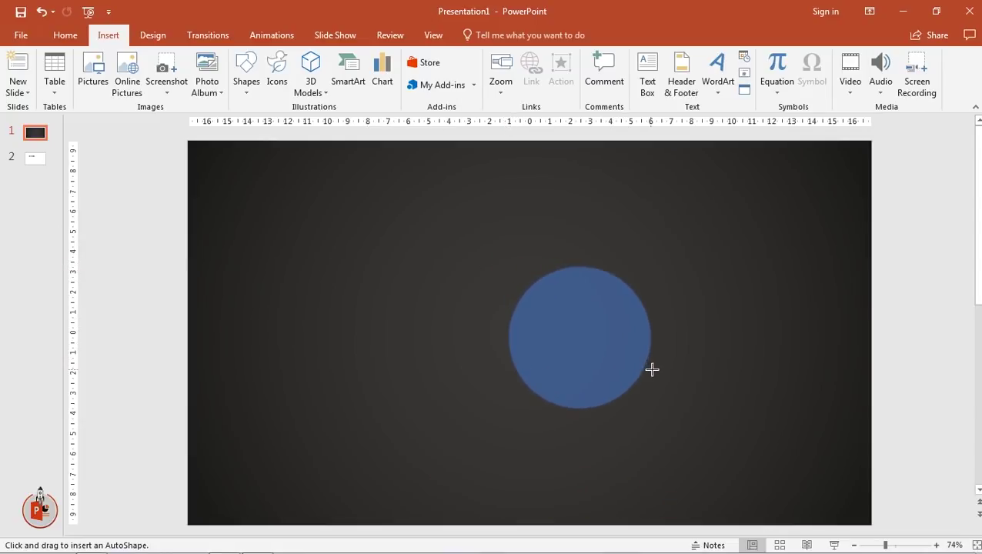
left_click_drag(637, 363, 649, 369)
mouse_move(598, 339)
left_mouse_down()
mouse_move(588, 313)
mouse_move(582, 321)
left_mouse_up()
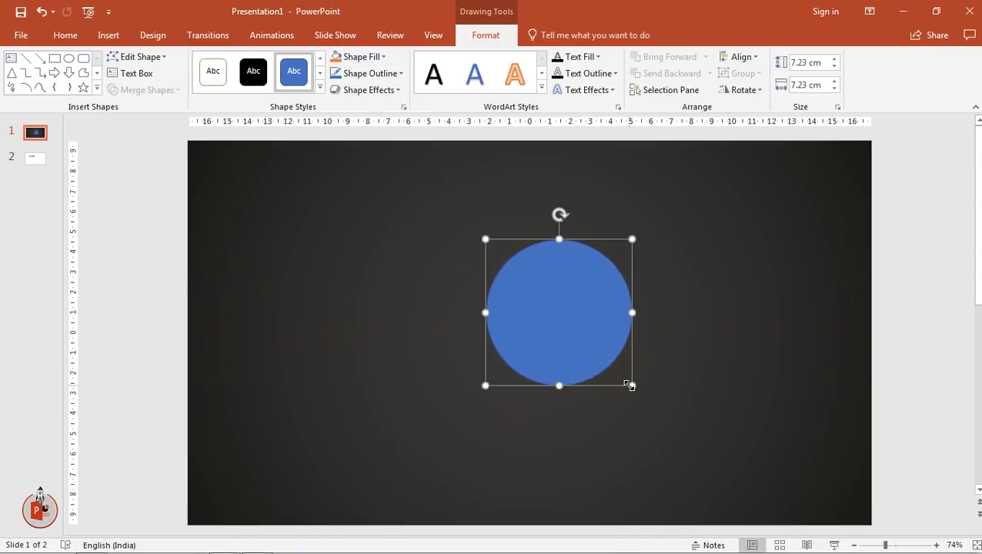
left_click_drag(631, 386, 641, 390)
left_click_drag(579, 326, 567, 316)
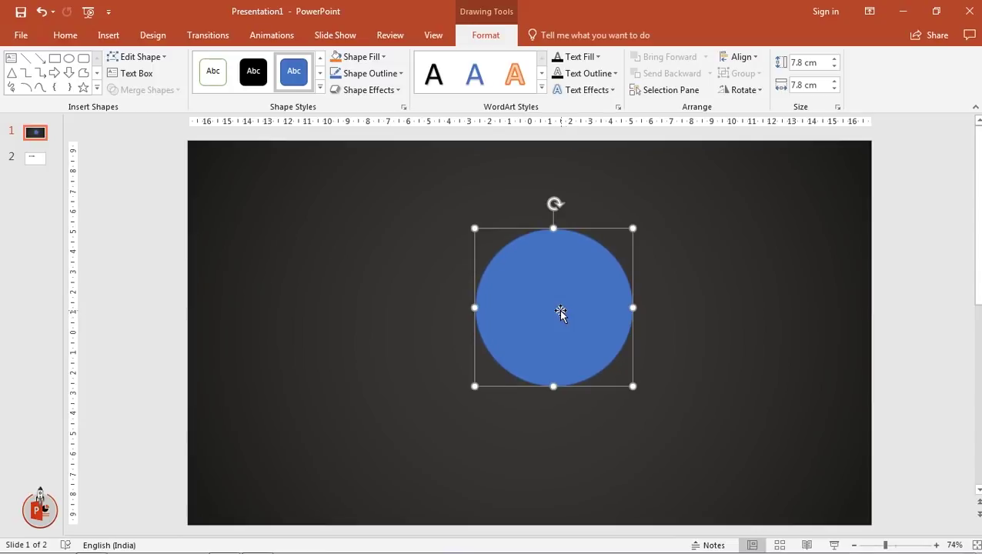
- Duplicate the circle with Ctrl+D, make the copy 47% transparent and move it down-left
key("ctrl+d")
left_click_drag(562, 312, 677, 285)
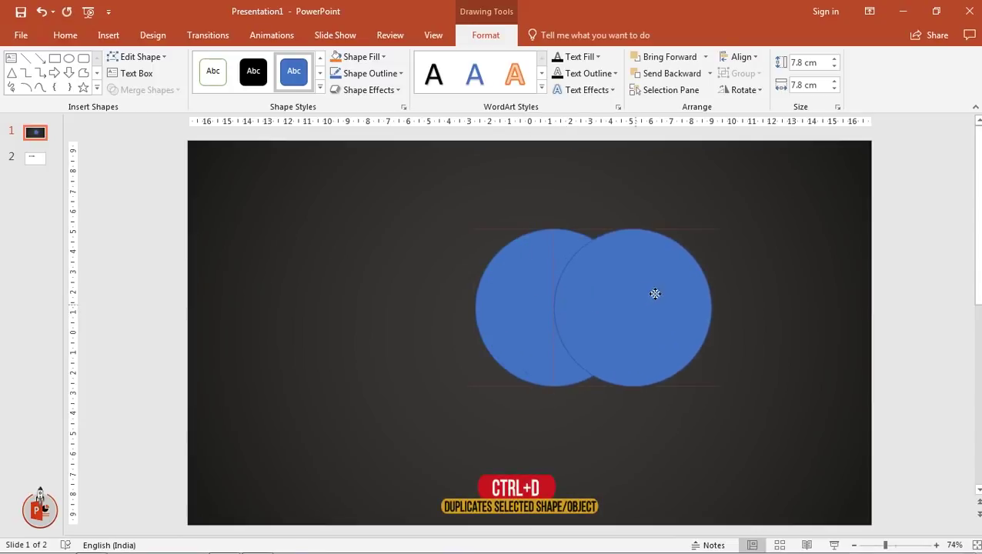
right_click(678, 283)
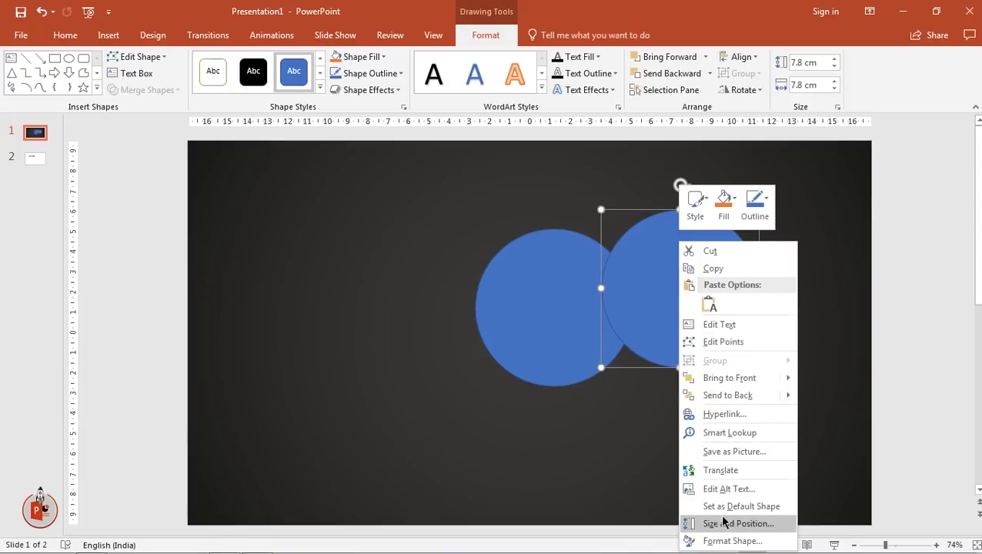
left_click(714, 541)
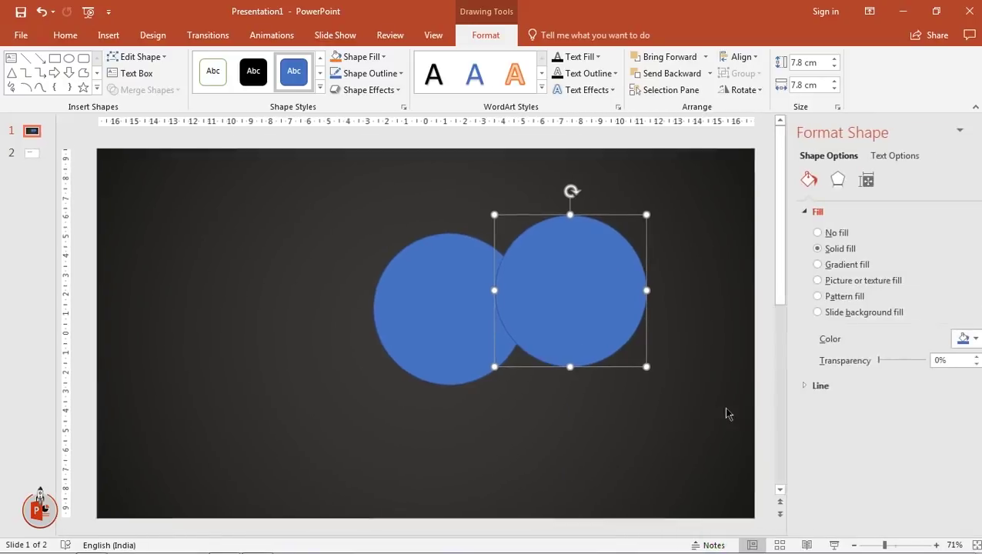
left_click_drag(858, 365, 880, 361)
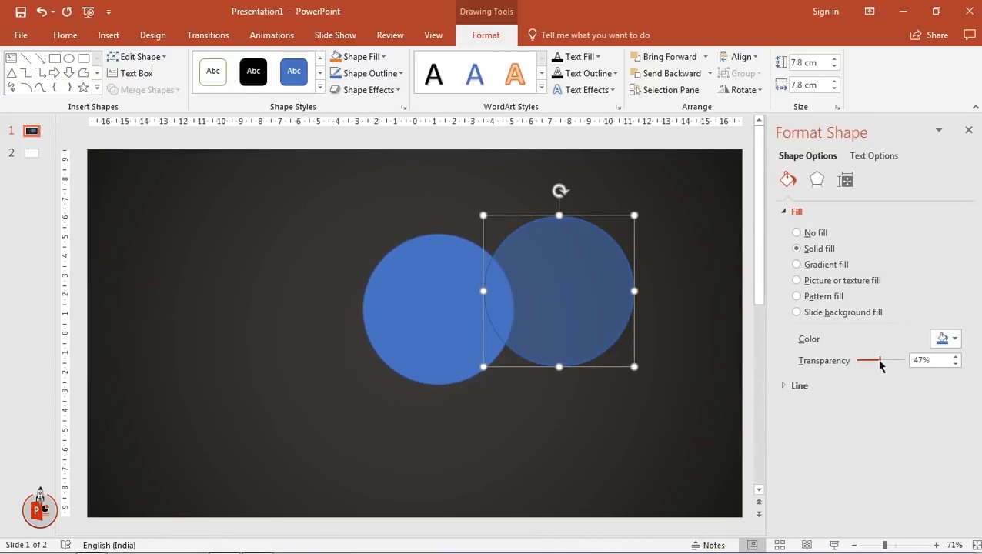
mouse_move(574, 288)
left_mouse_down()
mouse_move(525, 336)
mouse_move(513, 335)
left_mouse_up()
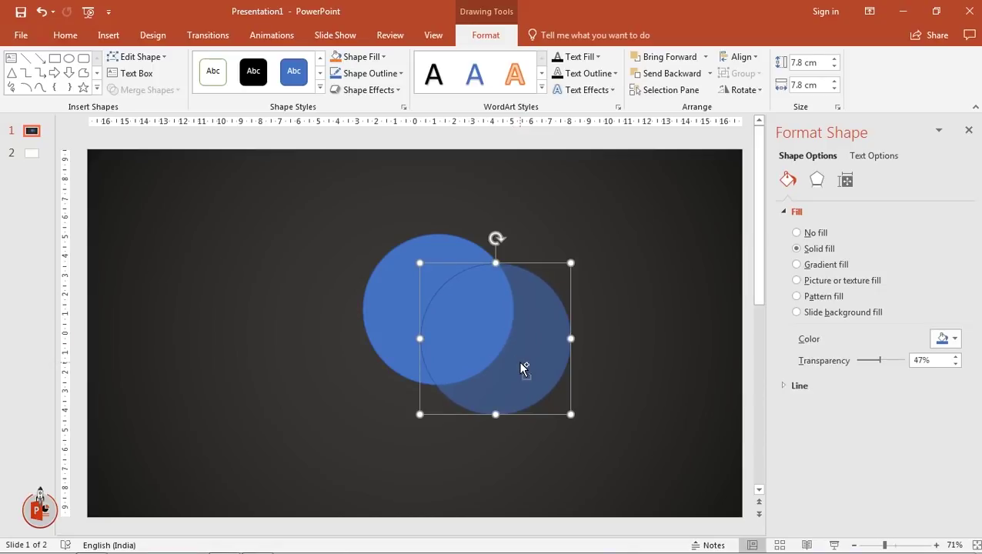
- Add a third translucent copy overlapping the other two circles and close the formatting pane
key("ctrl+d")
mouse_move(565, 365)
left_mouse_down()
mouse_move(537, 351)
mouse_move(535, 362)
mouse_move(546, 363)
left_mouse_up()
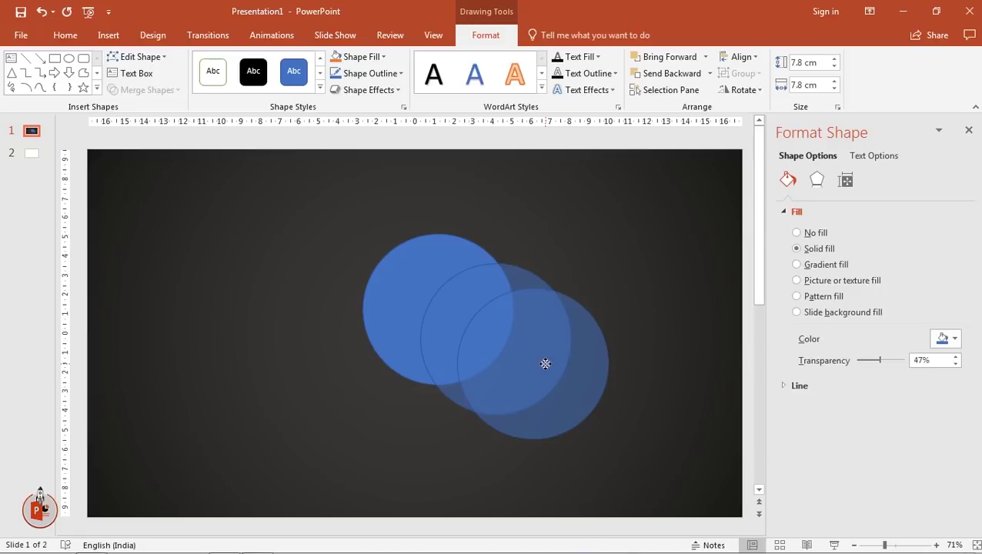
left_click_drag(546, 363, 544, 372)
left_click(968, 130)
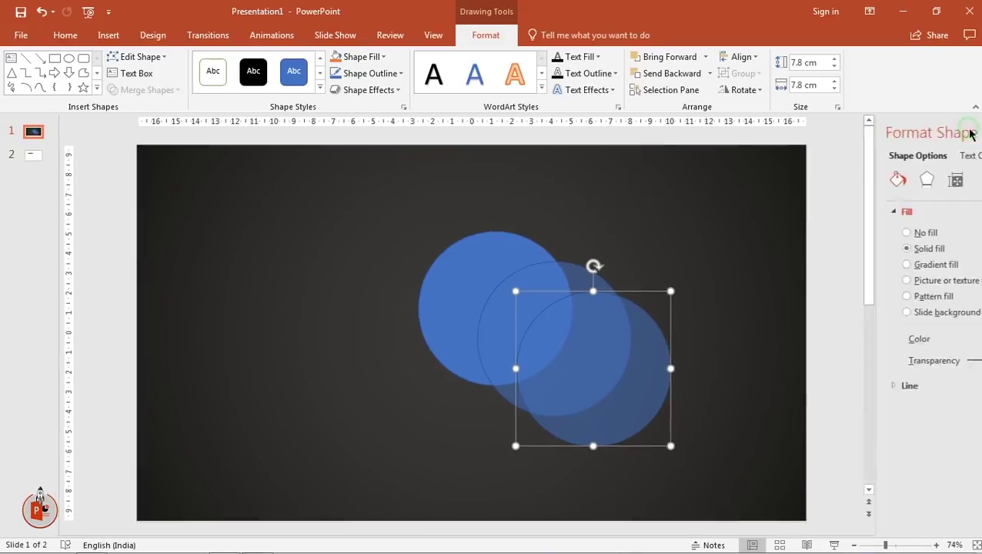
left_click(804, 284)
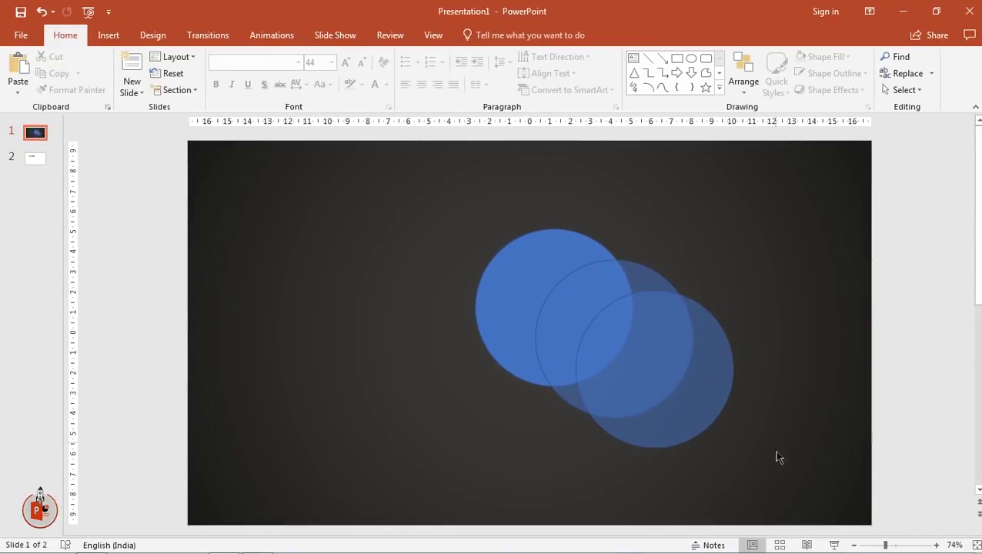
- Select all three circles and split them into pieces with Merge Shapes > Fragment
left_click_drag(771, 471, 397, 192)
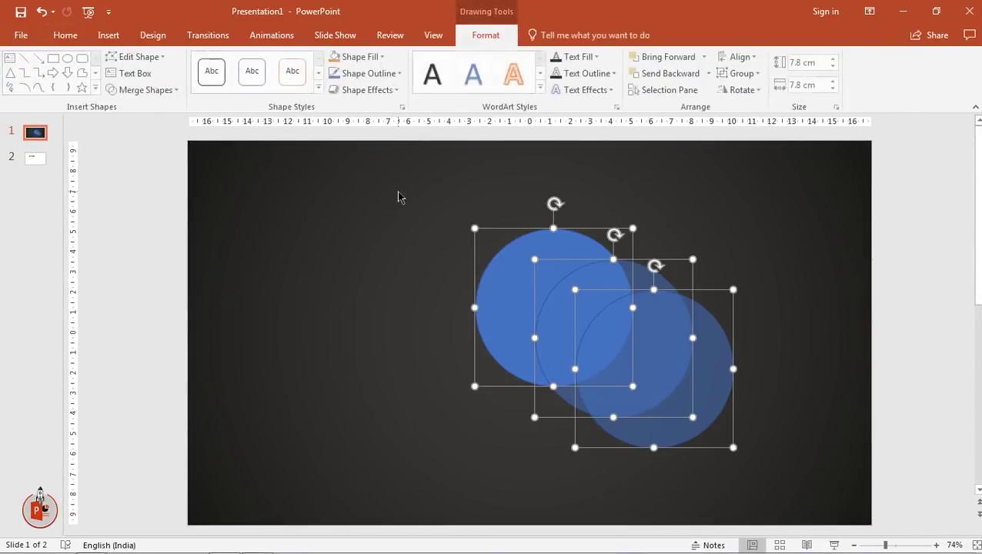
left_click(162, 92)
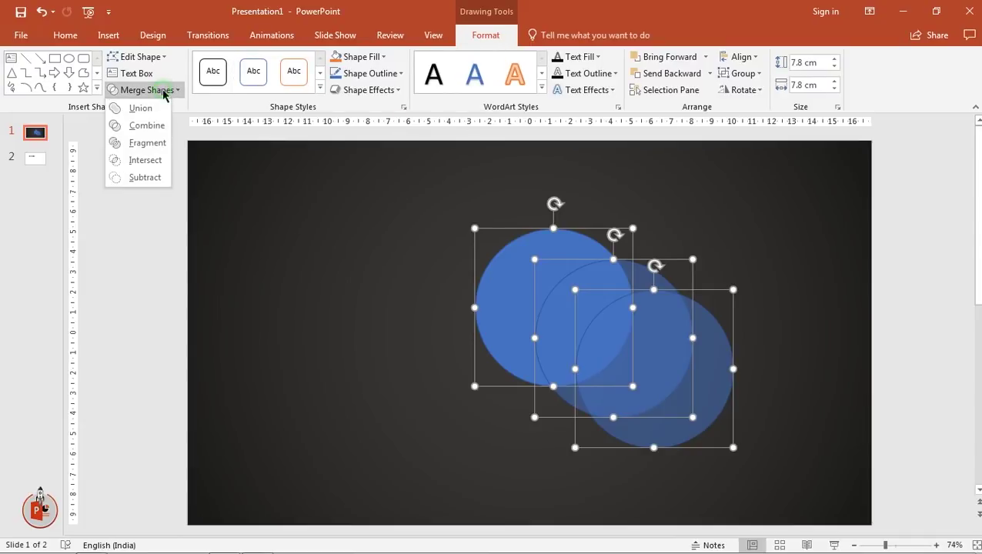
left_click(147, 144)
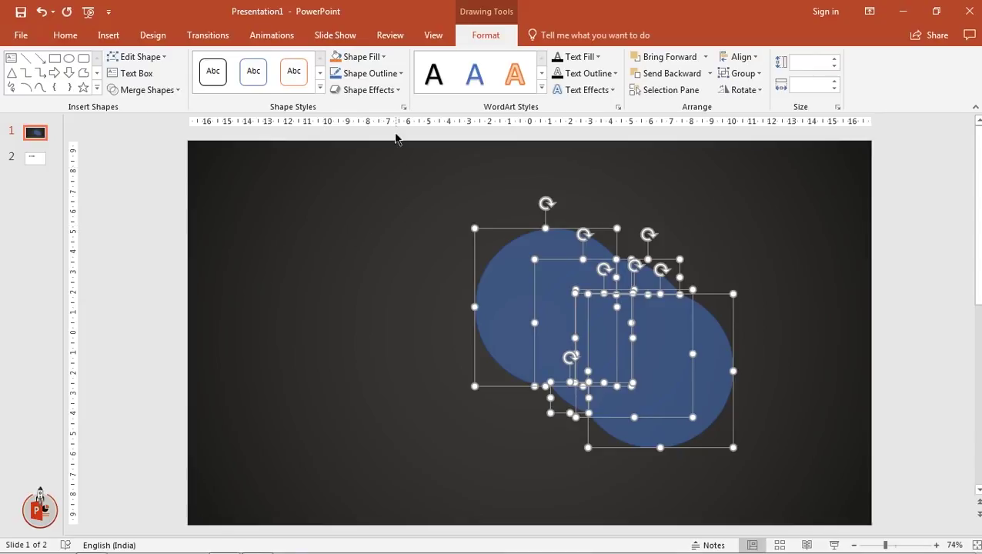
- Delete the unwanted lower-right fragments and marquee-select the remaining bubble pieces
left_click(400, 214)
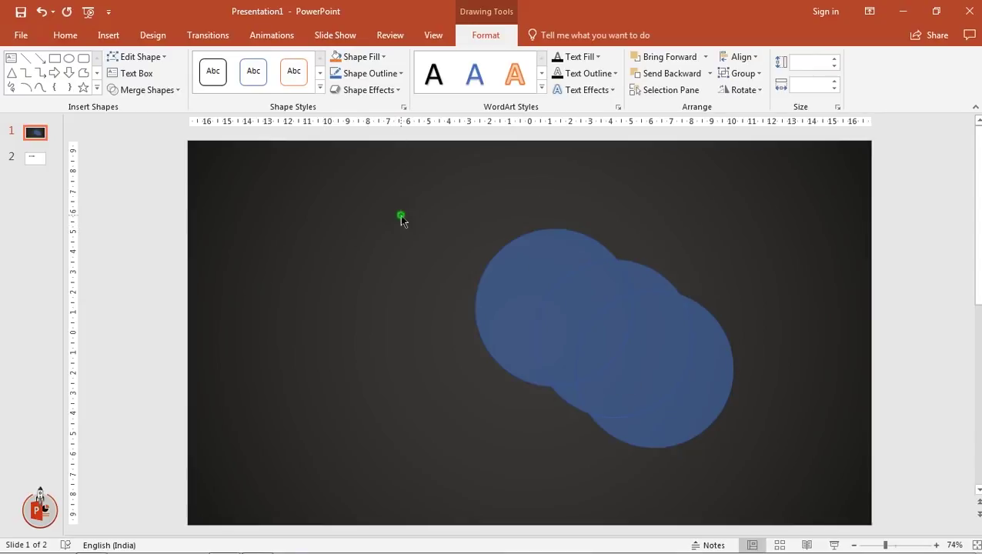
left_click(556, 253)
left_click(666, 278)
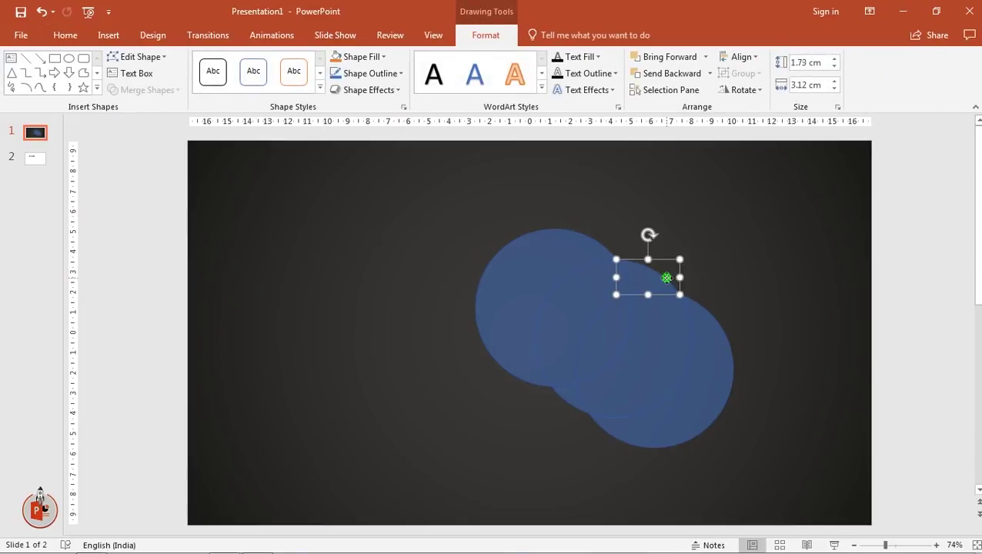
left_click(702, 369, "shift")
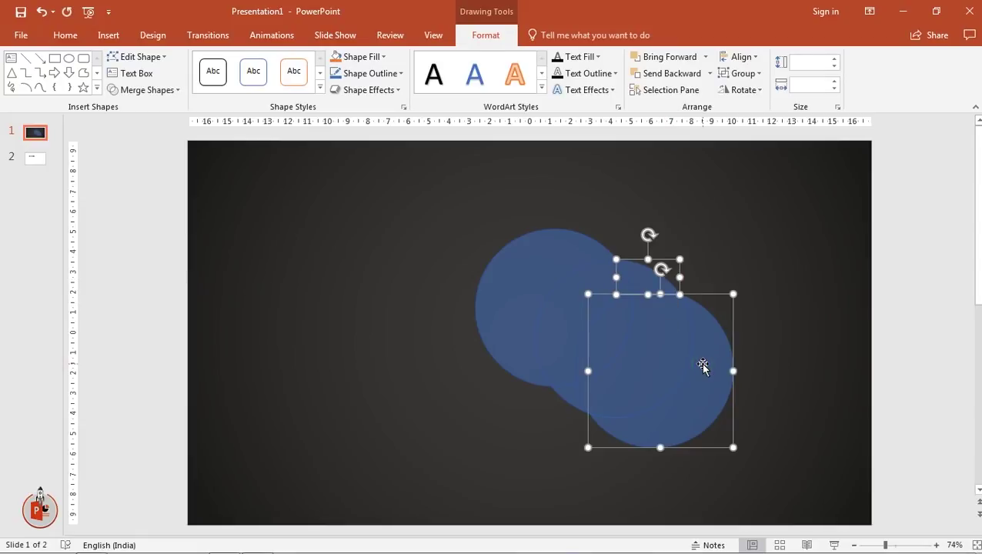
key("Escape")
left_click(675, 335)
key("Delete")
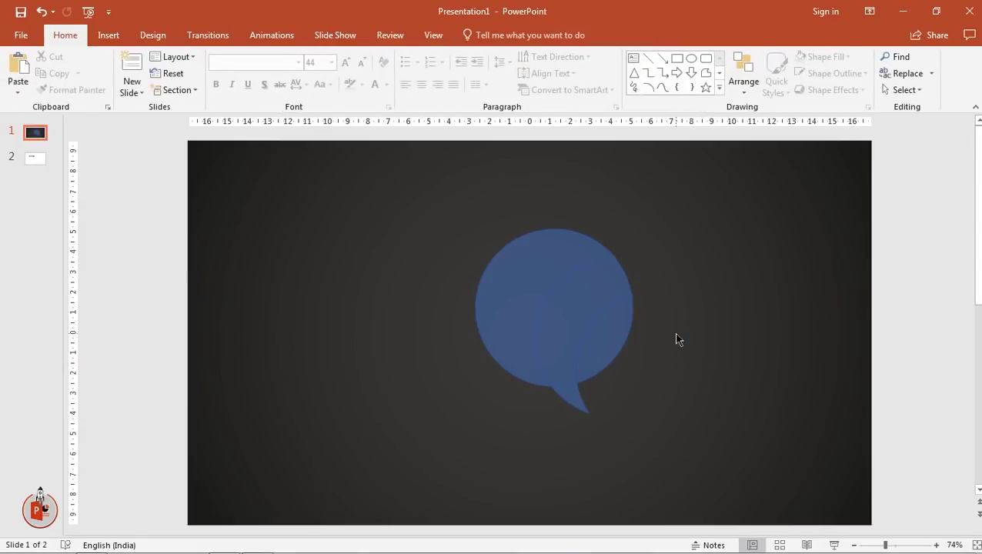
left_click_drag(694, 462, 413, 189)
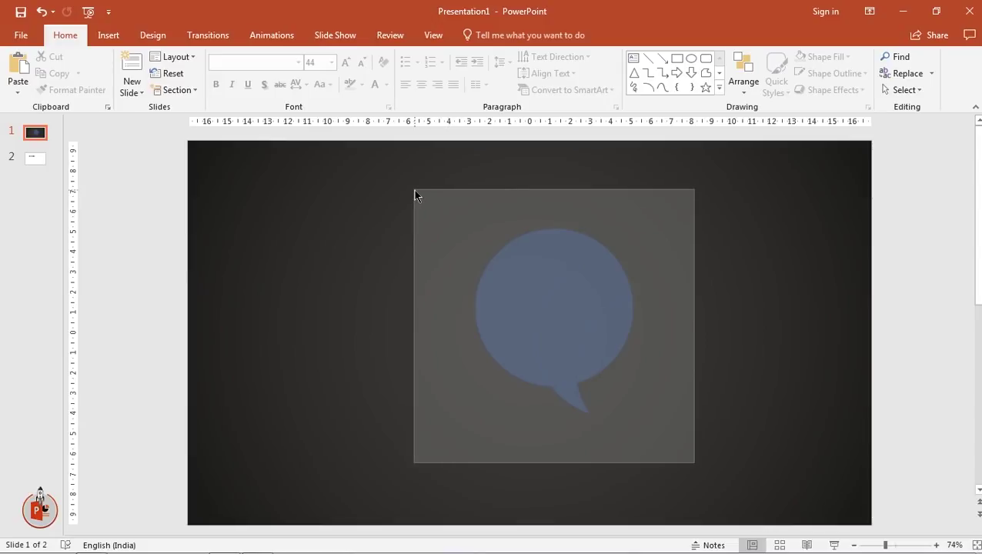
- Union the fragments into one bubble with no fill and a 2¼ pt outline
left_click(173, 90)
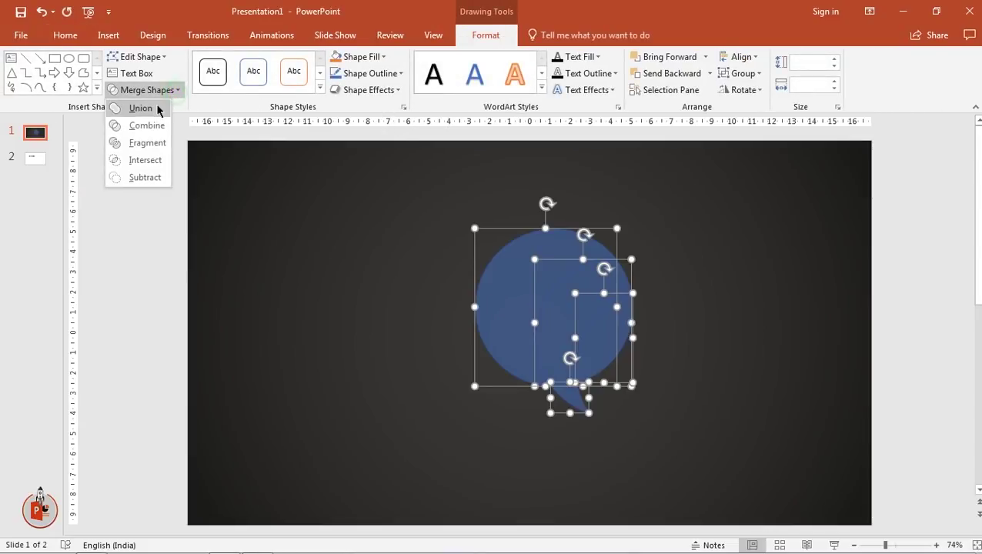
left_click(155, 108)
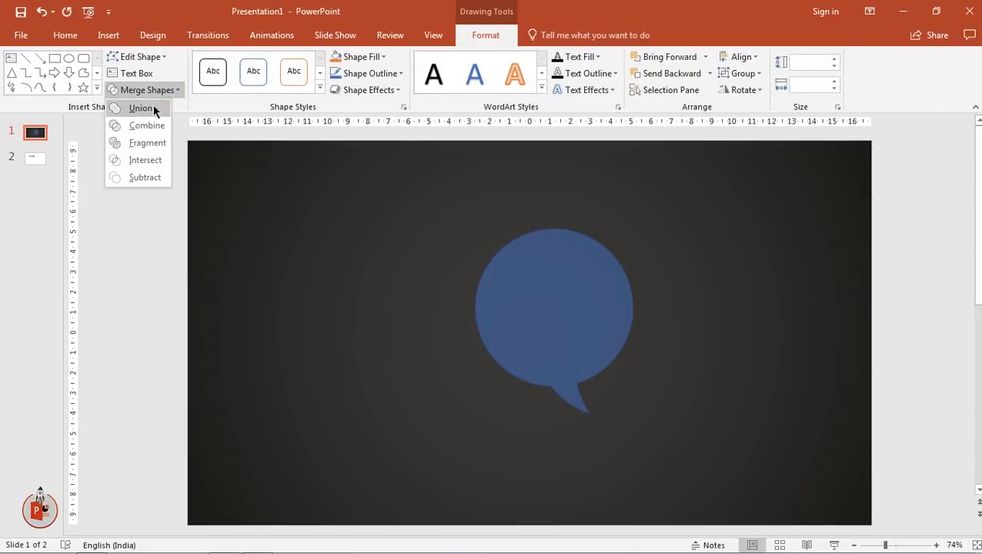
left_click(369, 62)
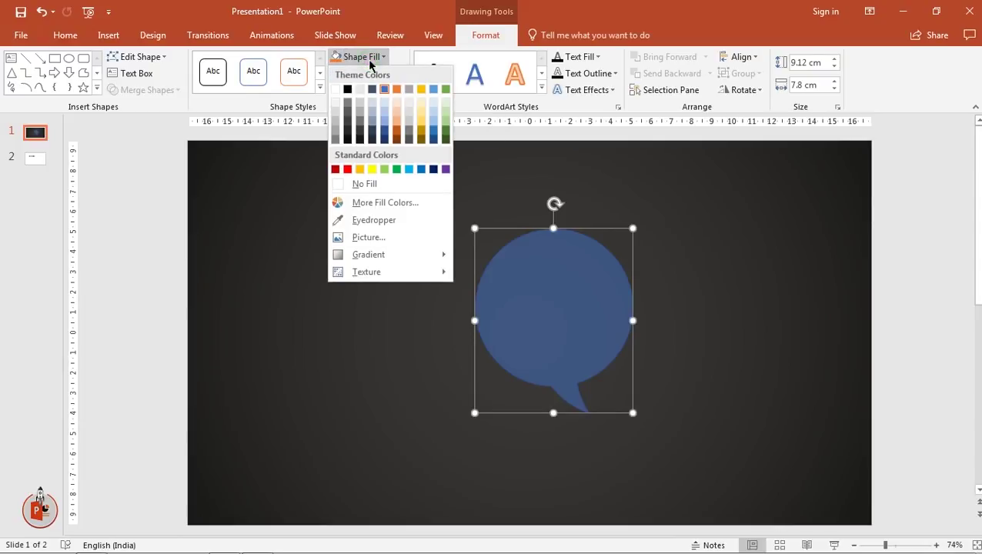
left_click(364, 184)
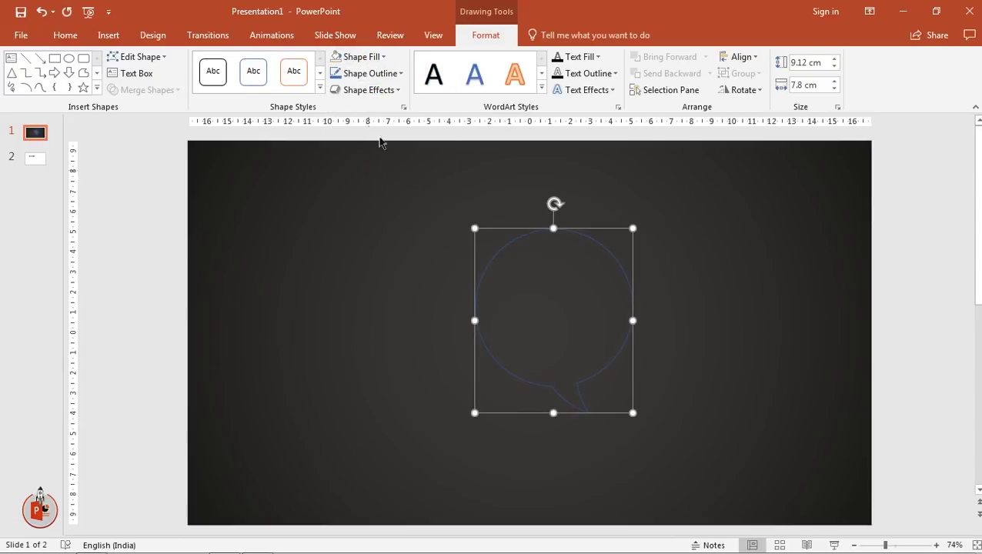
left_click(388, 74)
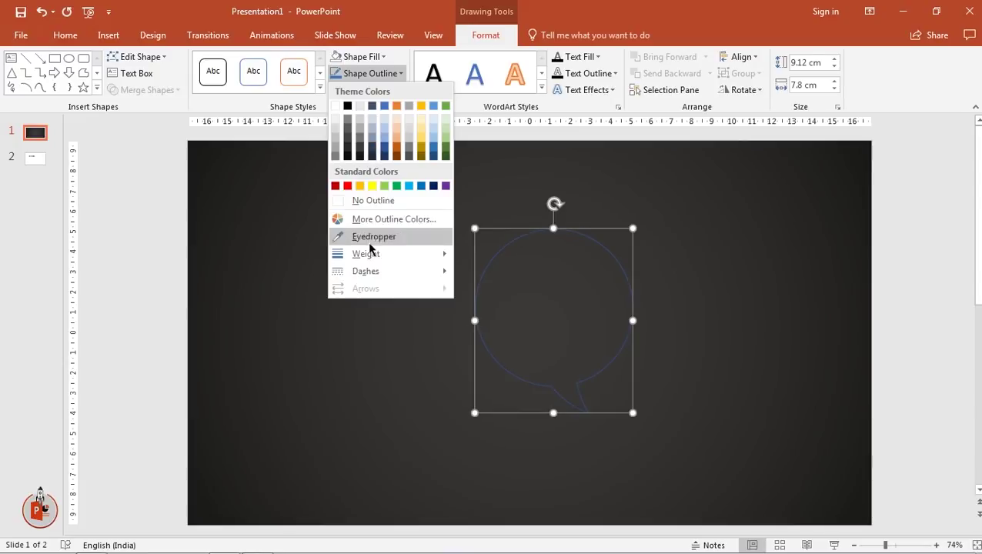
mouse_move(365, 254)
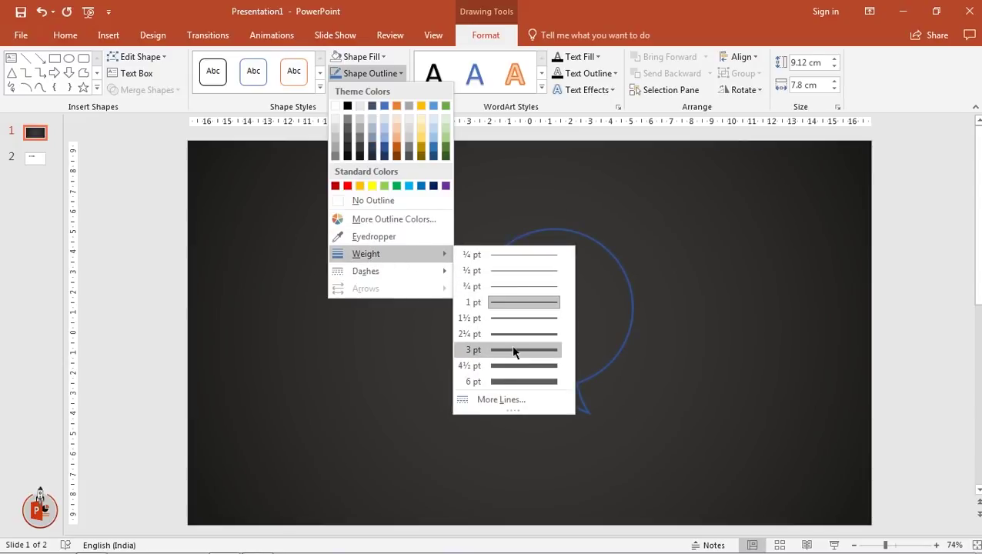
left_click(511, 334)
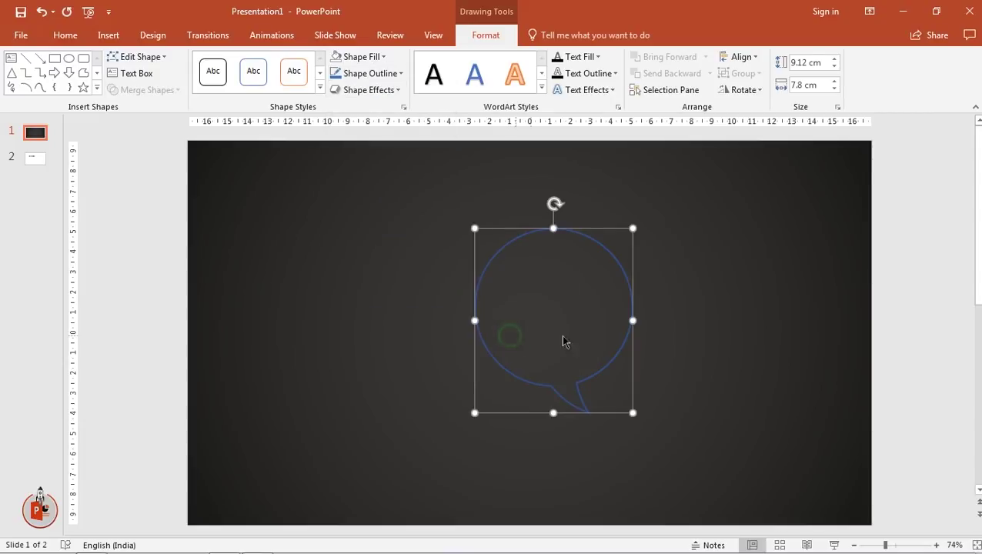
right_click(610, 368)
- Make the bubble outline a gradient line with a black stop at 10% and white stops at 26% and 52%
left_click(661, 354)
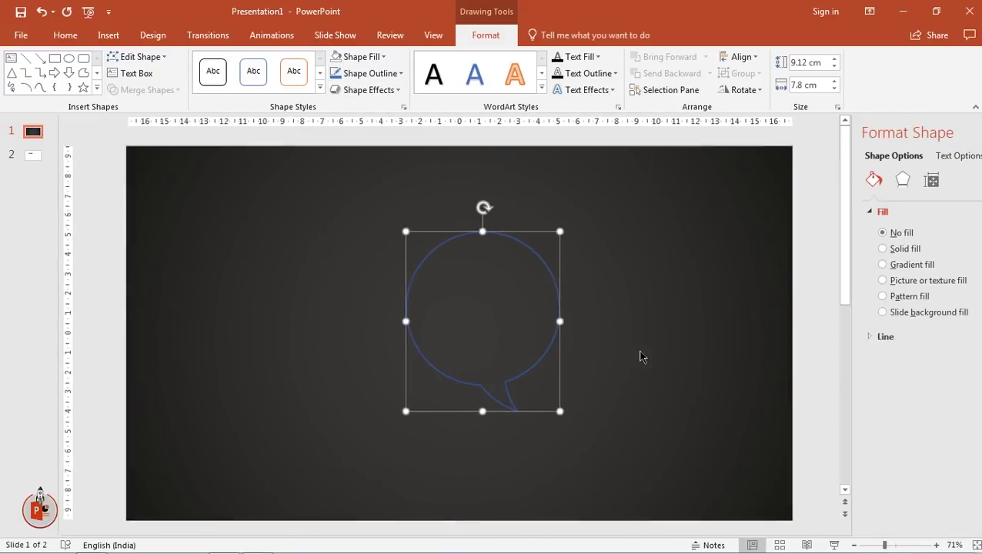
left_click(786, 212)
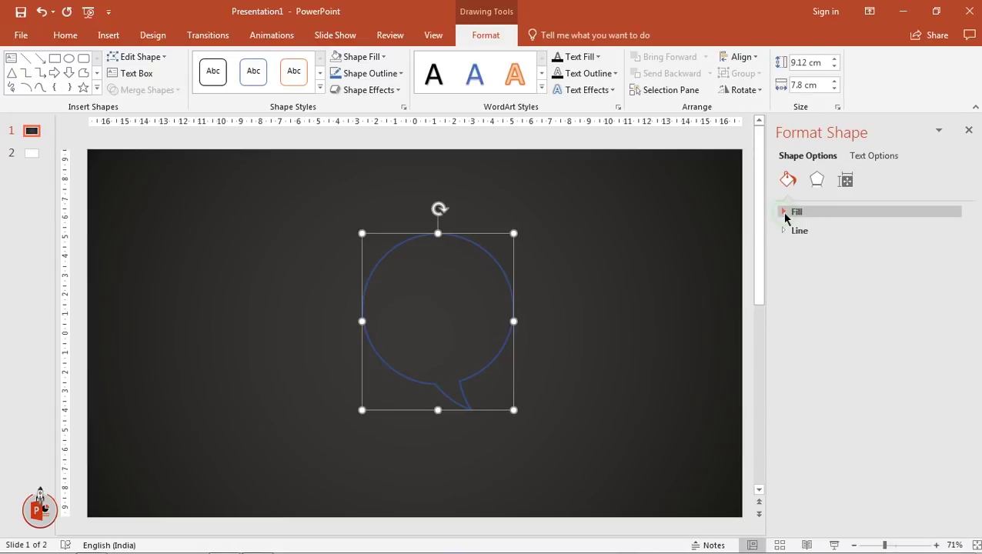
left_click(784, 231)
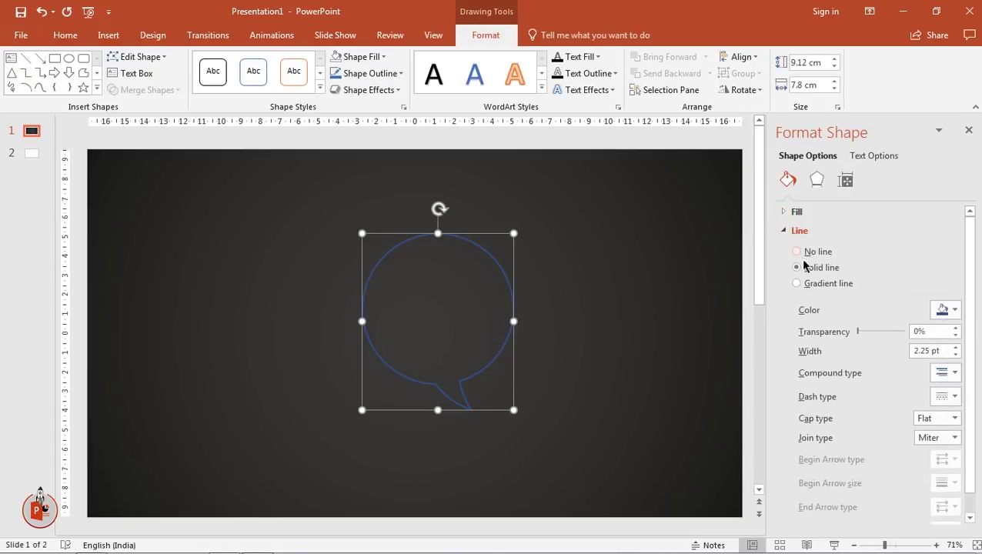
left_click(818, 284)
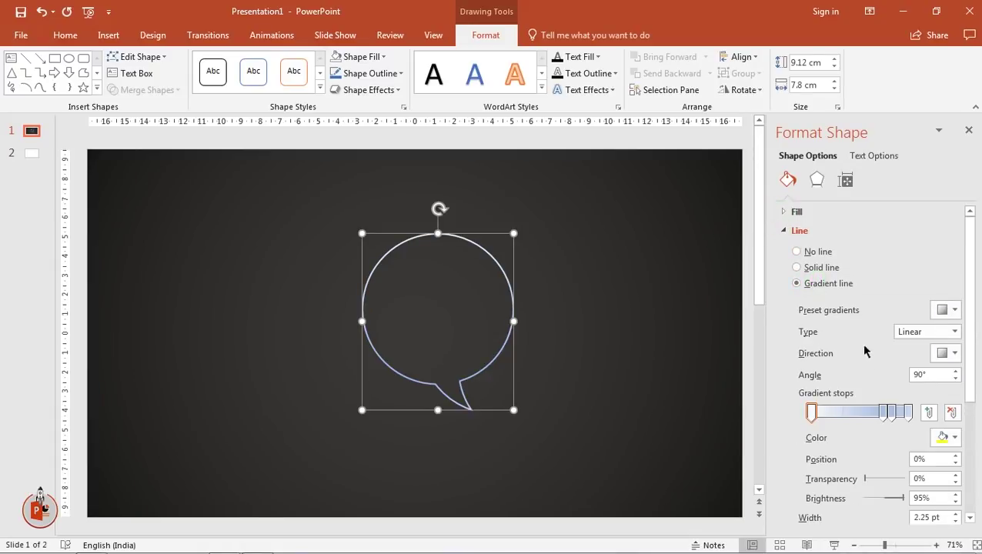
left_click(822, 413)
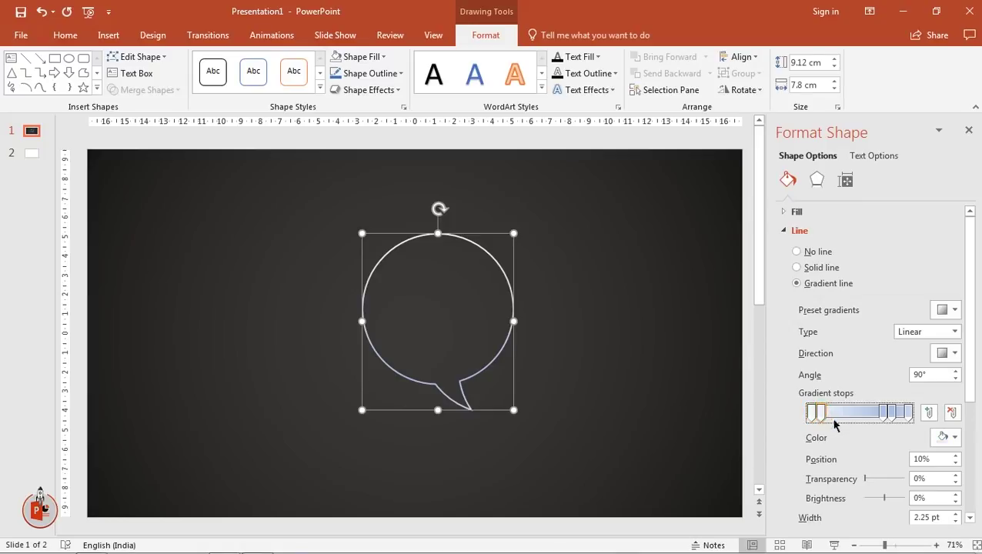
left_click(945, 438)
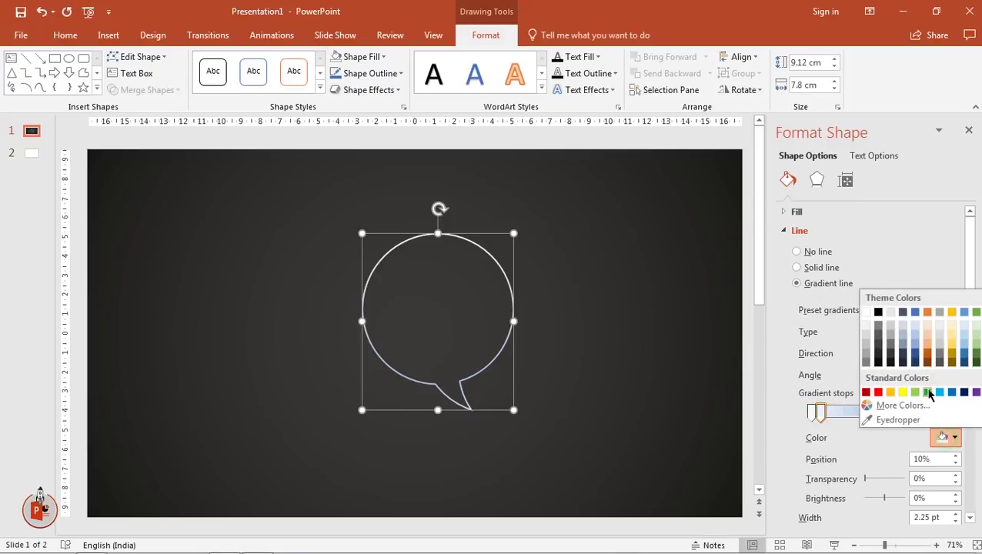
left_click(878, 313)
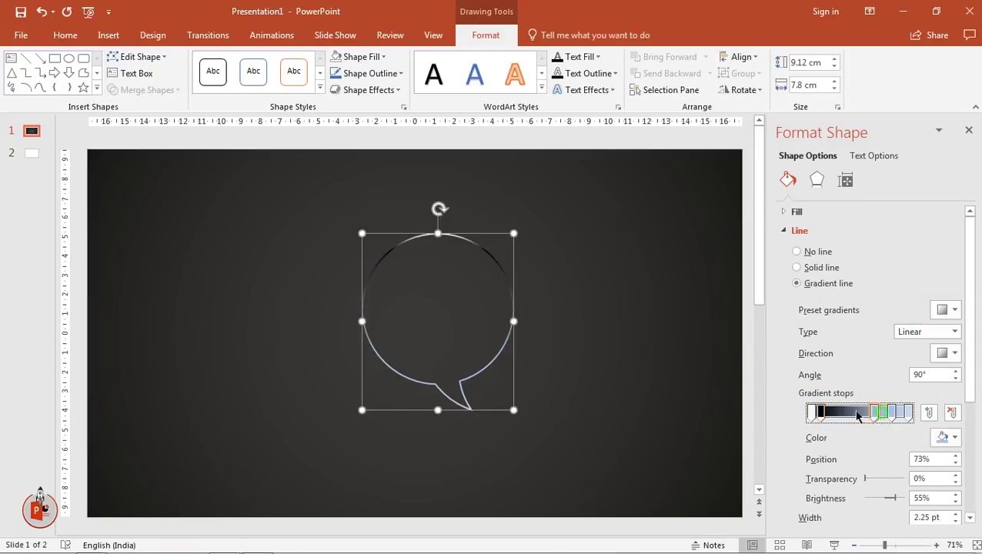
left_click_drag(882, 413, 836, 414)
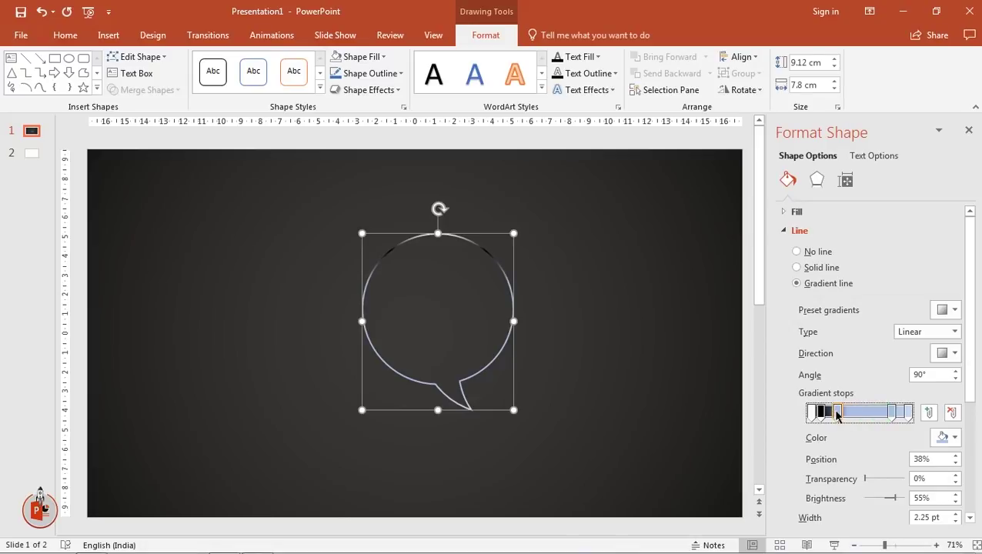
left_click(945, 437)
left_click(865, 311)
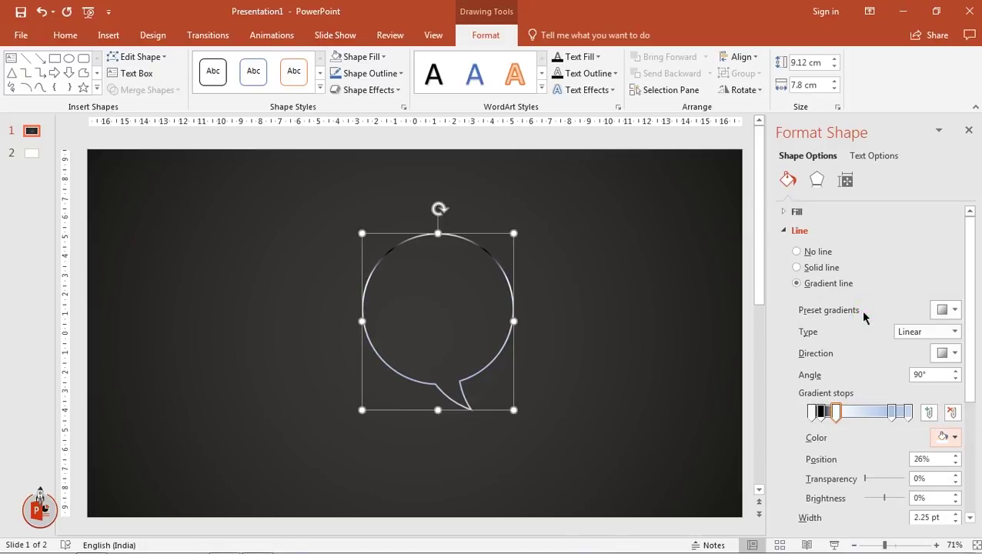
left_click_drag(891, 413, 864, 413)
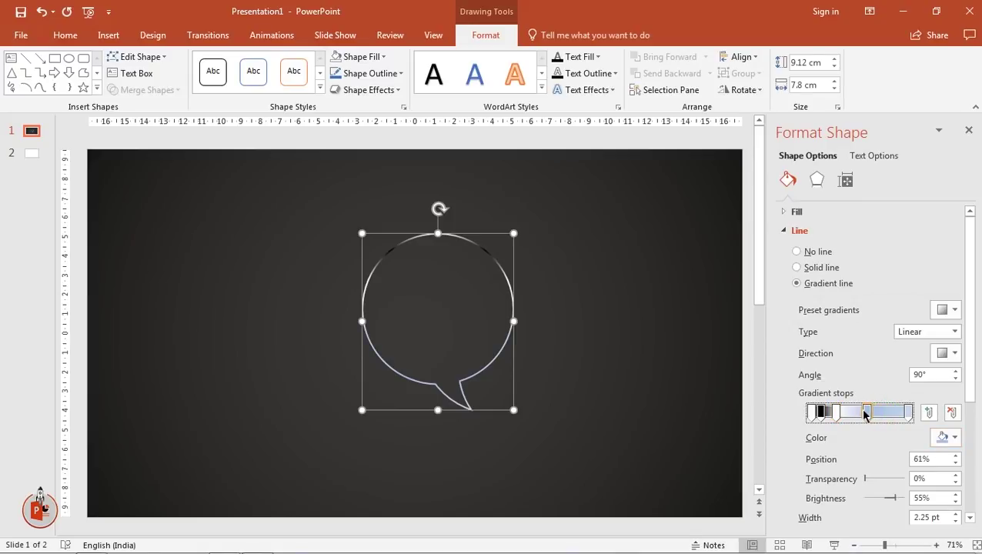
left_click(945, 437)
left_click(866, 312)
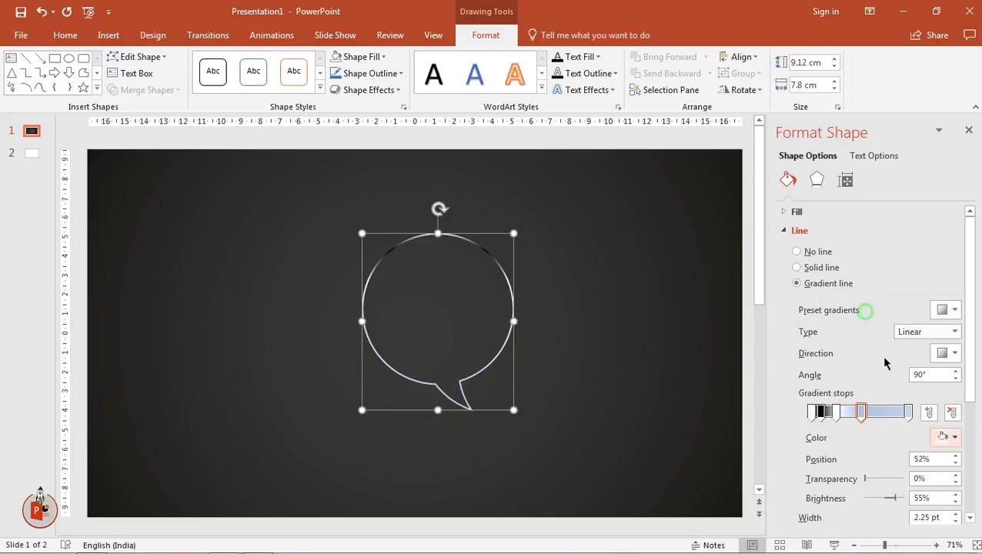
- Add a black stop at 63%, white stops at 76% and 100%, and set the angle to 100°
left_click(872, 414)
left_click(953, 439)
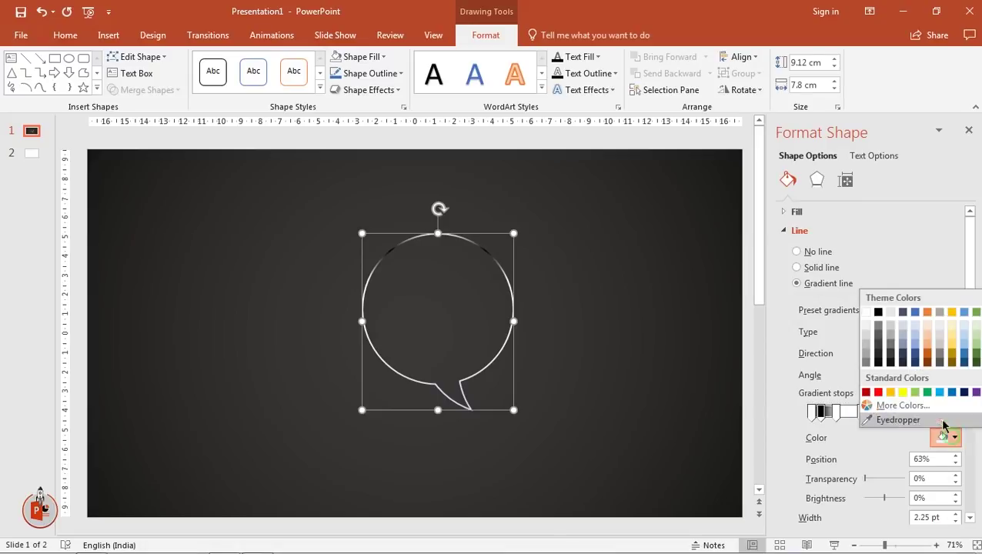
left_click(876, 312)
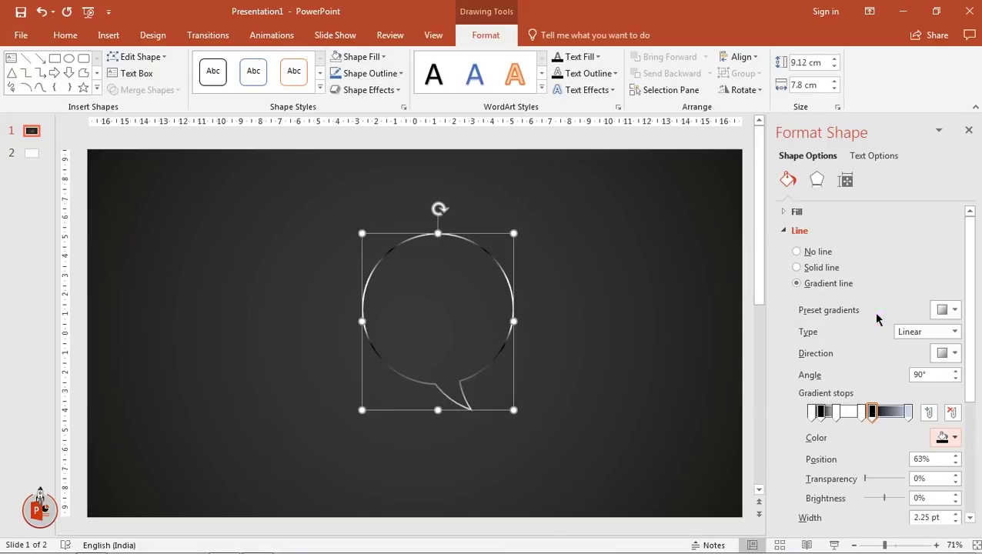
left_click(908, 413)
left_click(948, 437)
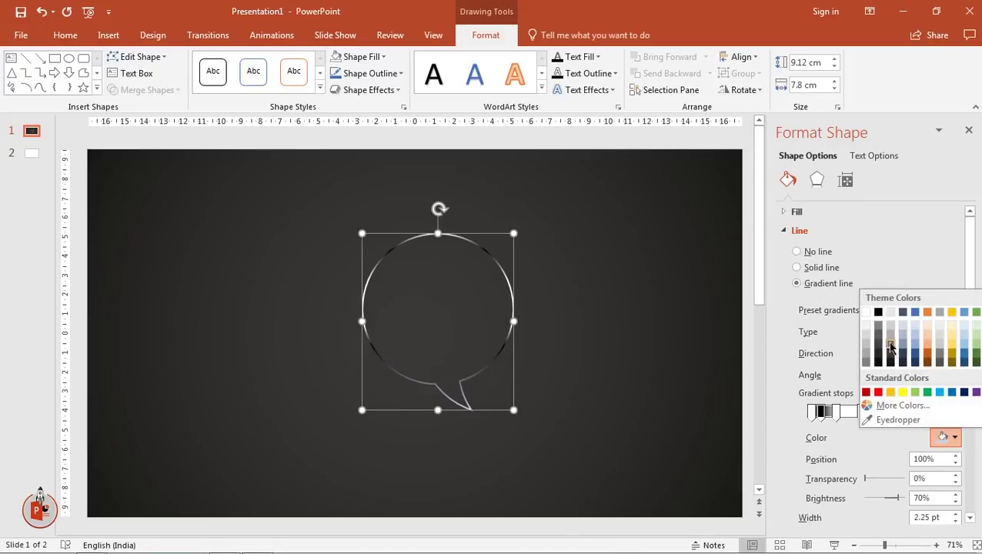
left_click(866, 313)
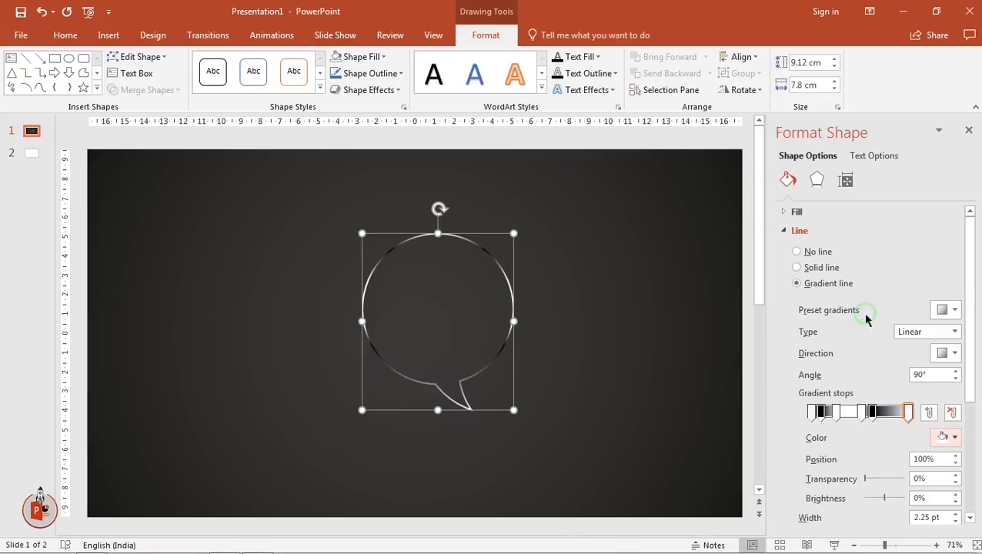
left_click(883, 413)
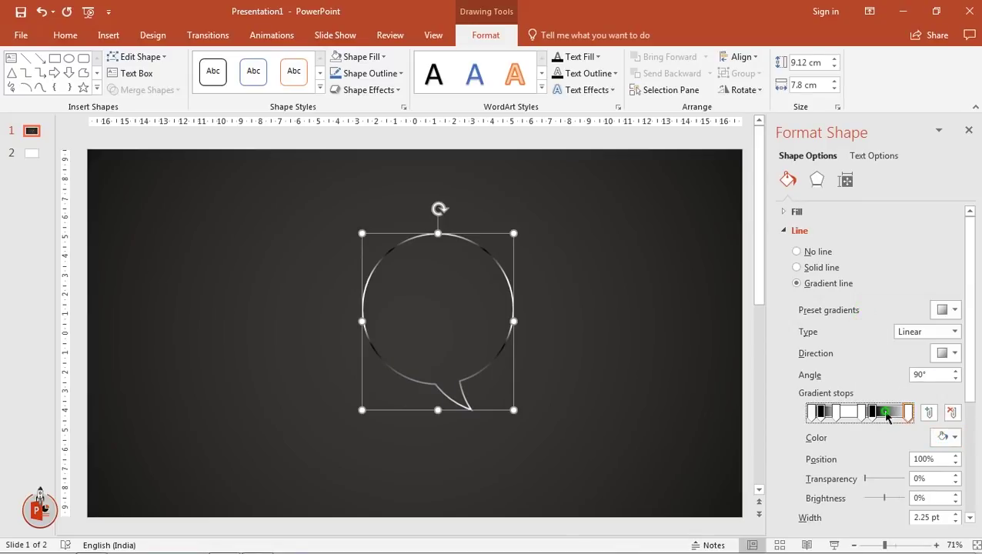
left_click(948, 437)
left_click(866, 312)
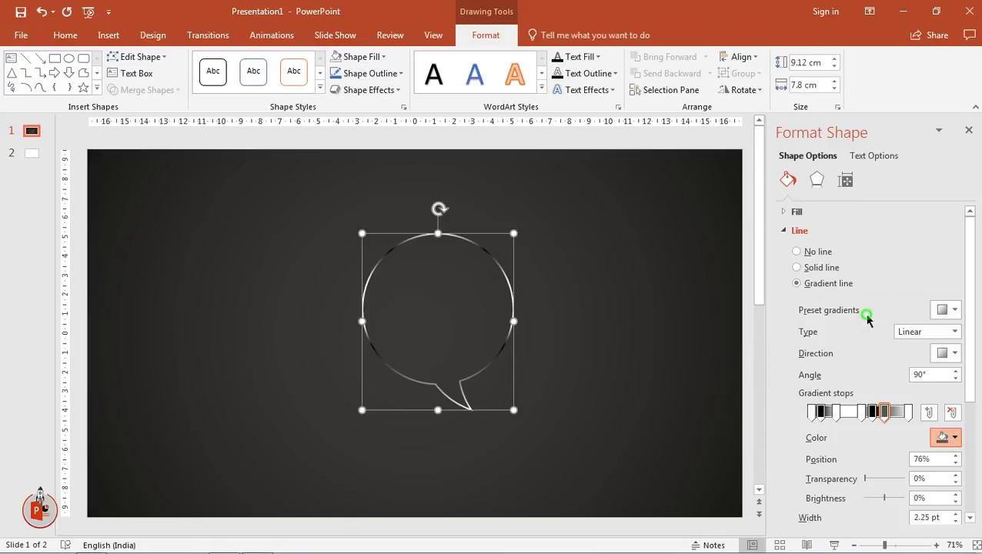
left_click(954, 371)
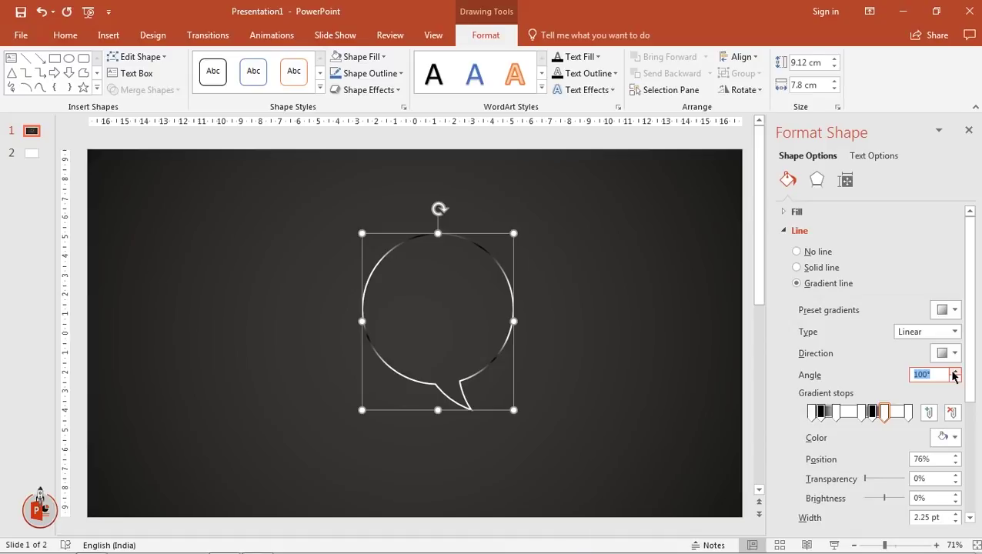
- Shift the outline's gradient stops to 20% and 32%, and the leftmost stop to 11%
mouse_move(839, 413)
left_mouse_down()
mouse_move(823, 414)
mouse_move(832, 414)
left_mouse_up()
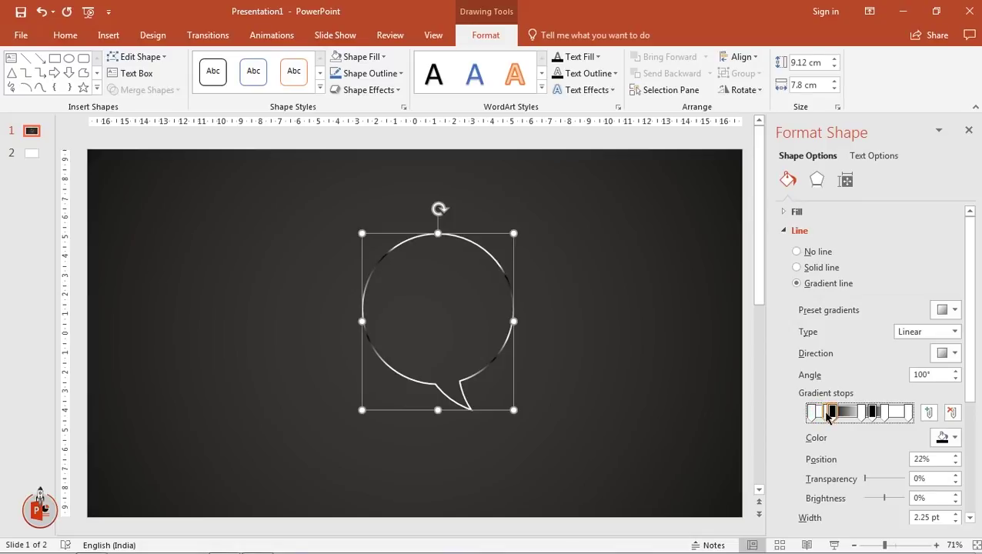
left_click(837, 416)
left_click_drag(839, 415, 841, 416)
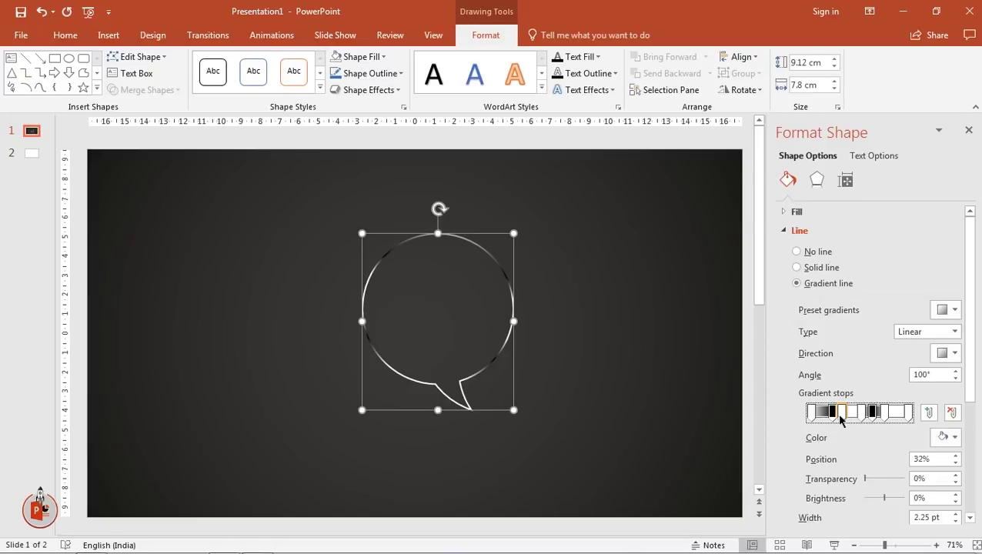
left_click(820, 417)
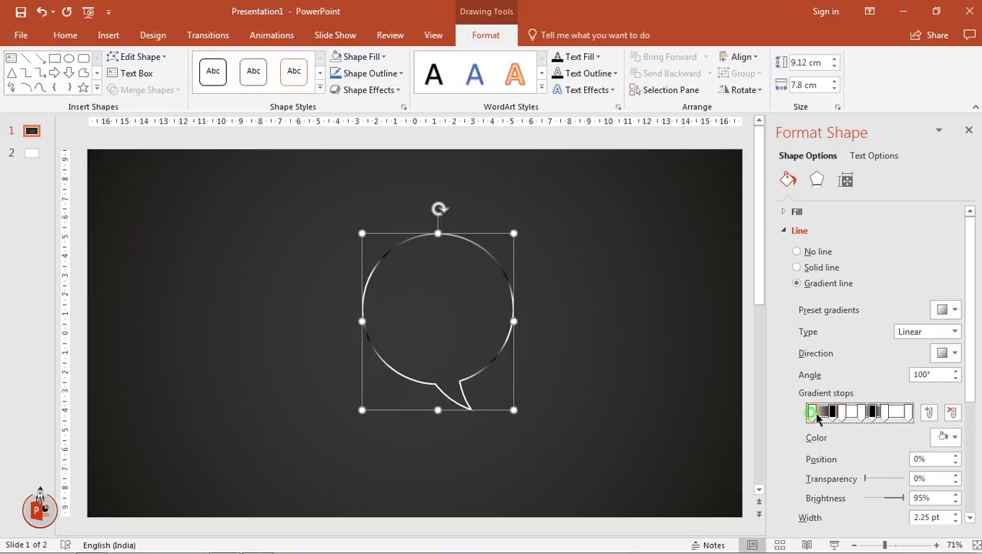
left_click_drag(820, 416, 823, 417)
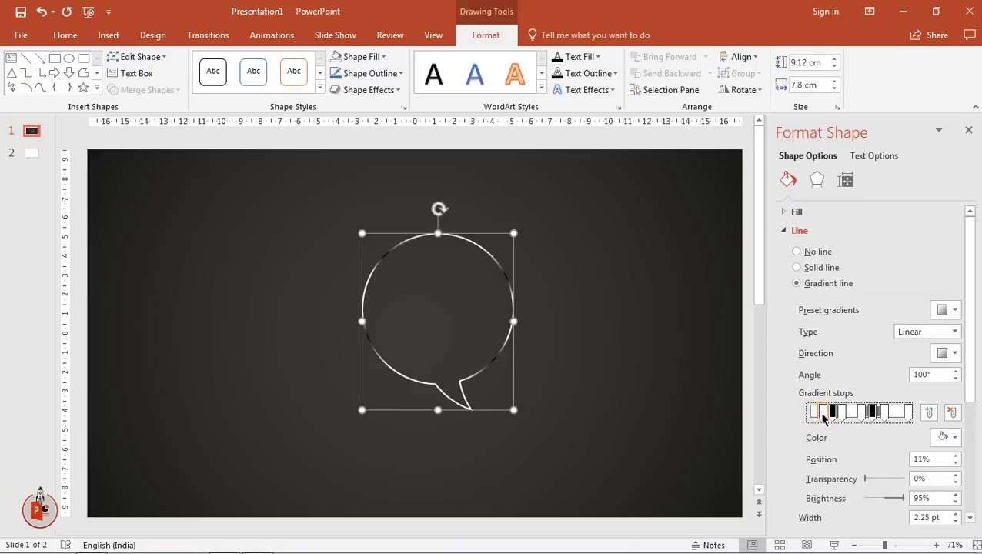
left_click(673, 369)
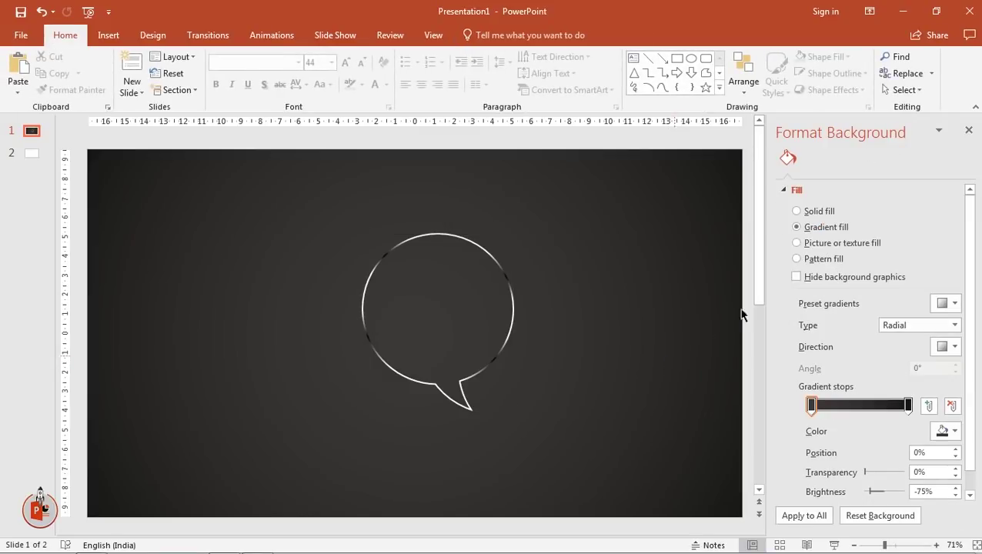
- Close the Format Background pane and leave the speech bubble unselected
left_click(968, 132)
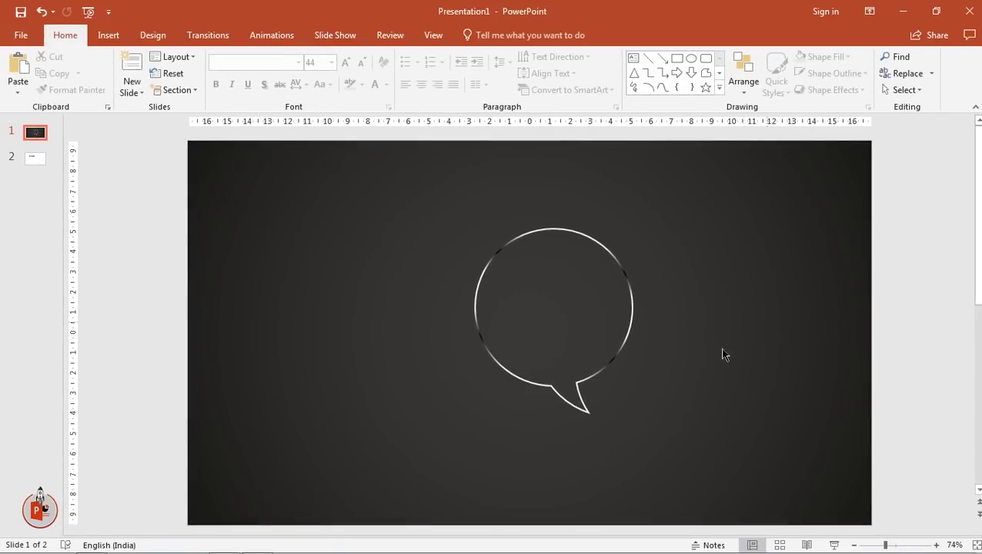
left_click(608, 371)
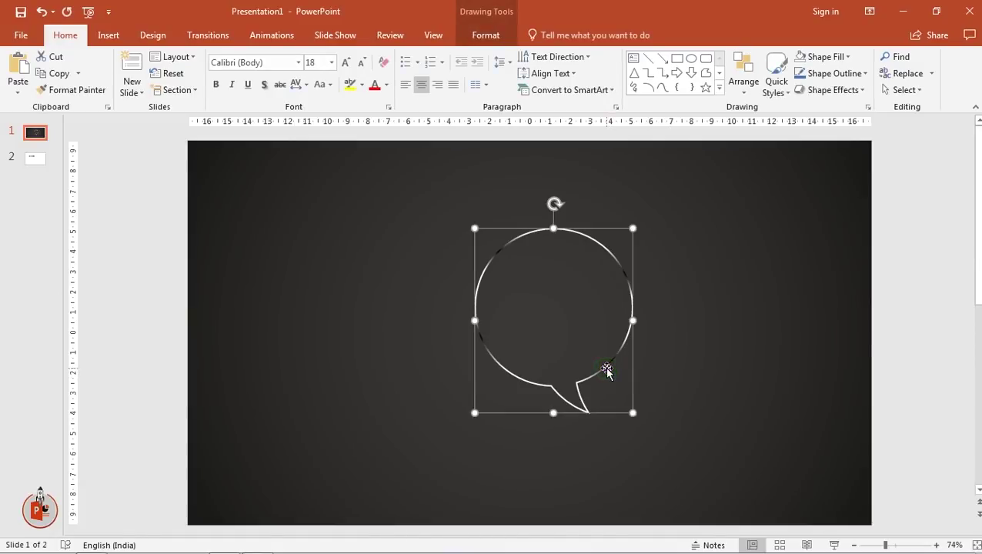
left_click(414, 305)
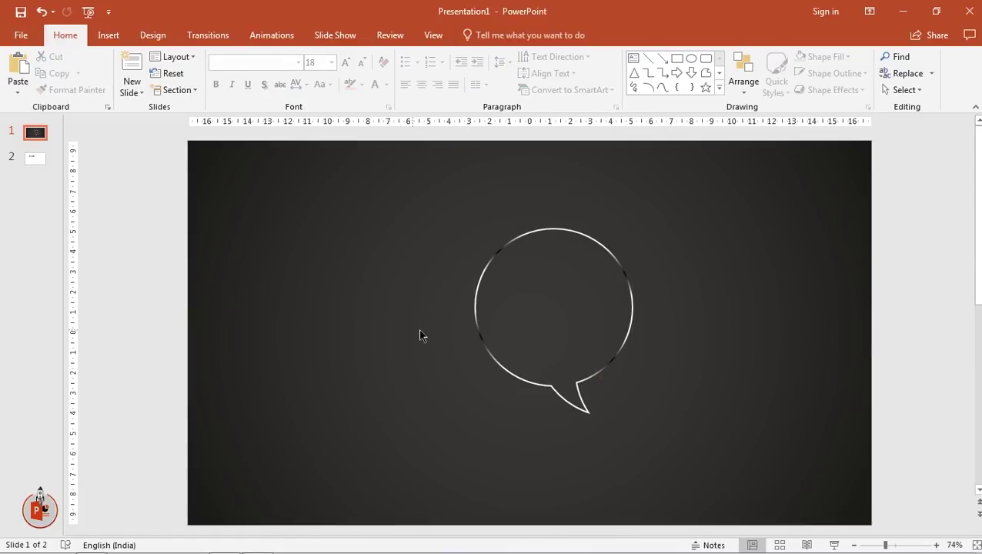
left_click(112, 37)
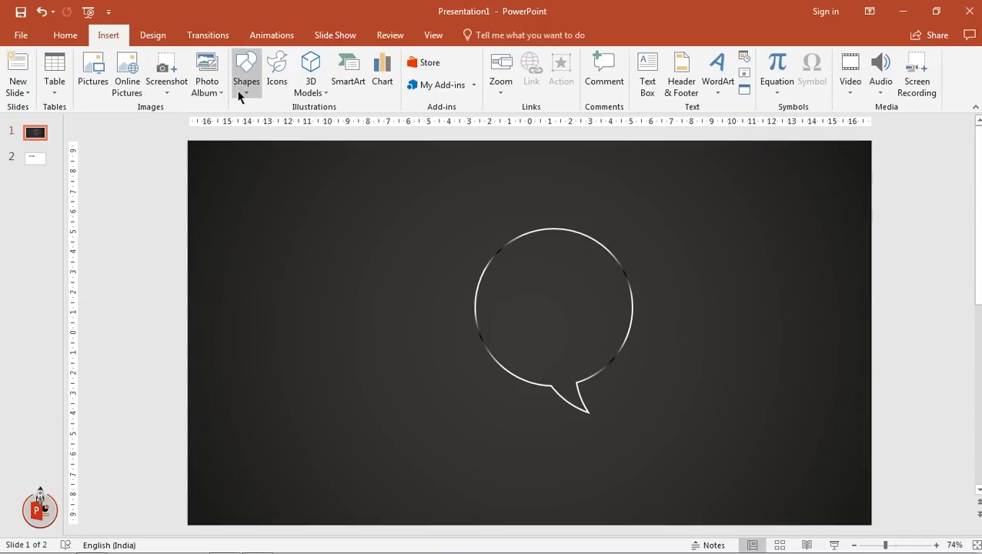
- Draw a circle, centre it inside the speech bubble and enlarge it to about 7.5 cm
left_click(243, 91)
left_click(298, 124)
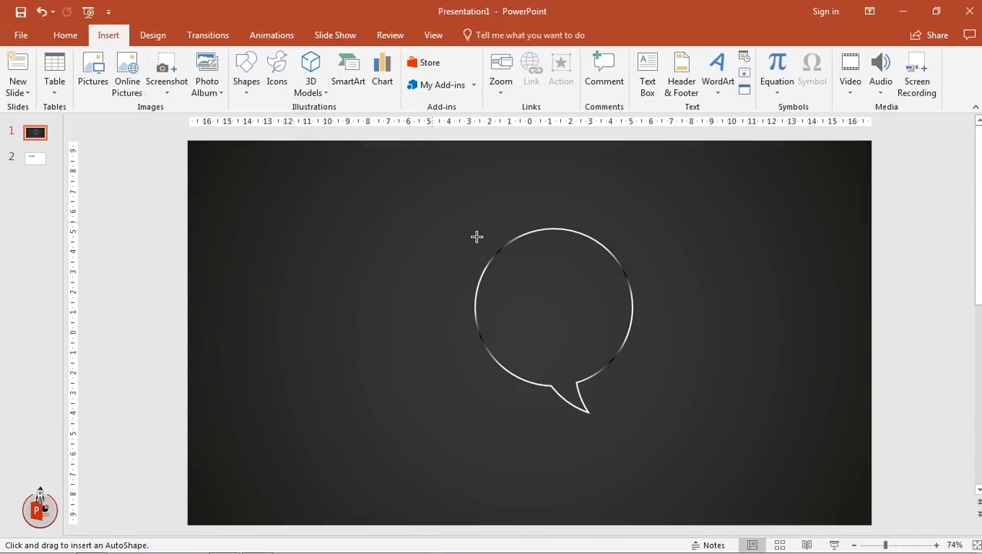
mouse_move(509, 251)
left_mouse_down()
mouse_move(620, 350)
mouse_move(620, 361)
left_mouse_up()
left_click_drag(574, 318, 554, 305)
key("Escape")
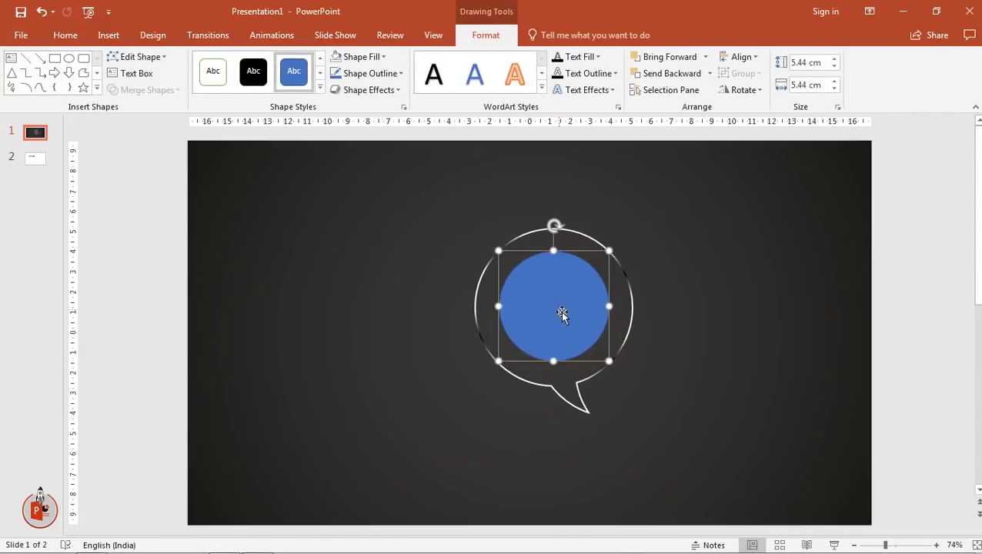
scroll(570, 315, "up", 5, "ctrl")
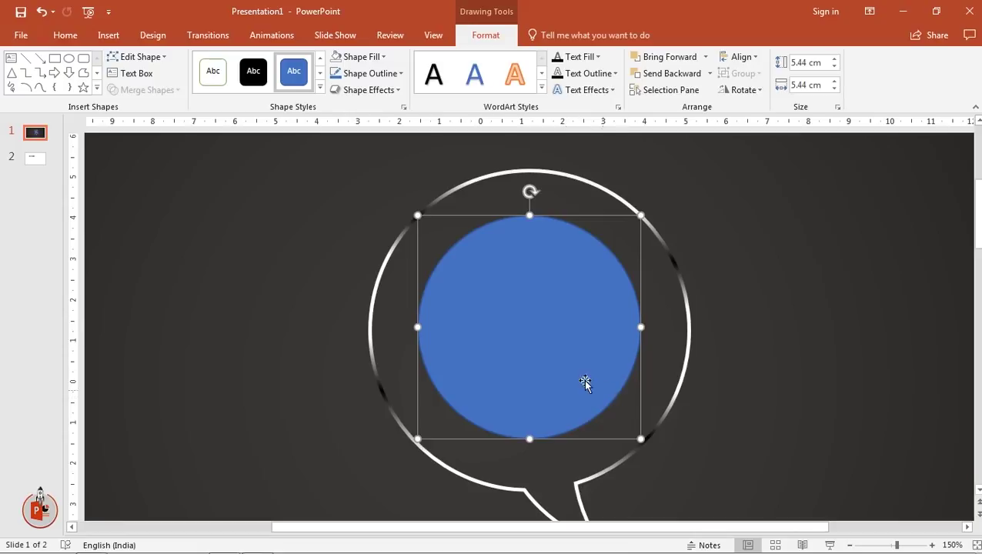
left_click_drag(555, 357, 554, 354)
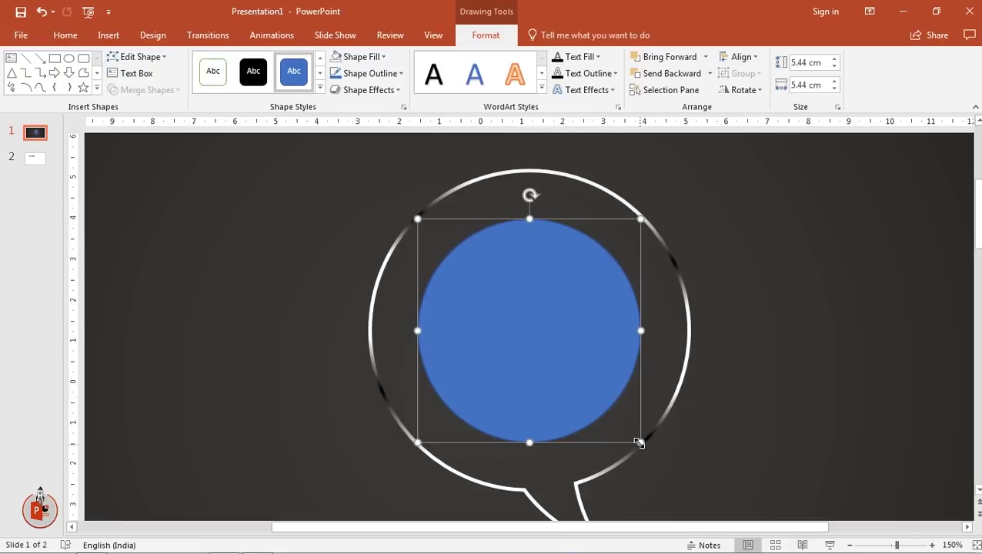
left_click_drag(639, 443, 681, 463, "ctrl+shift")
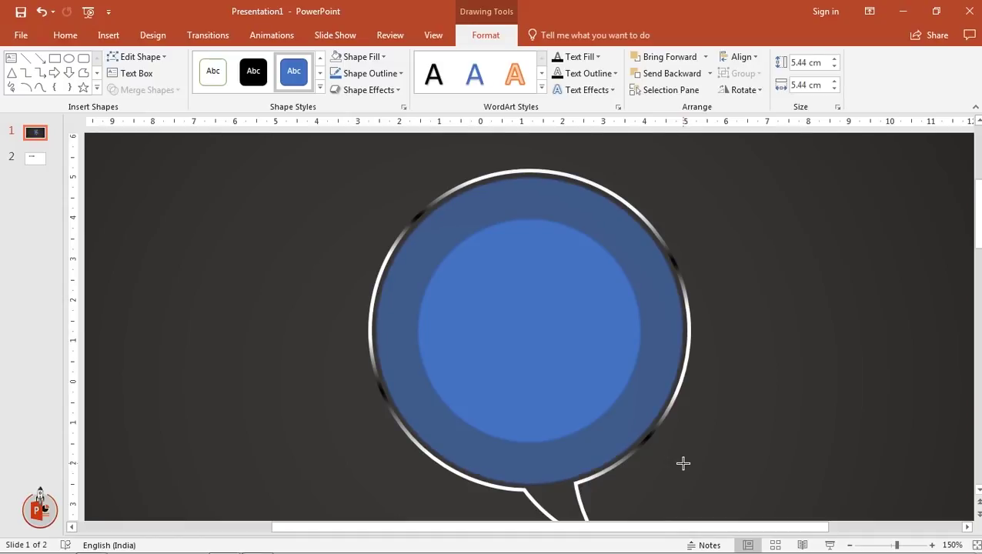
left_click_drag(682, 462, 684, 466, "ctrl+shift")
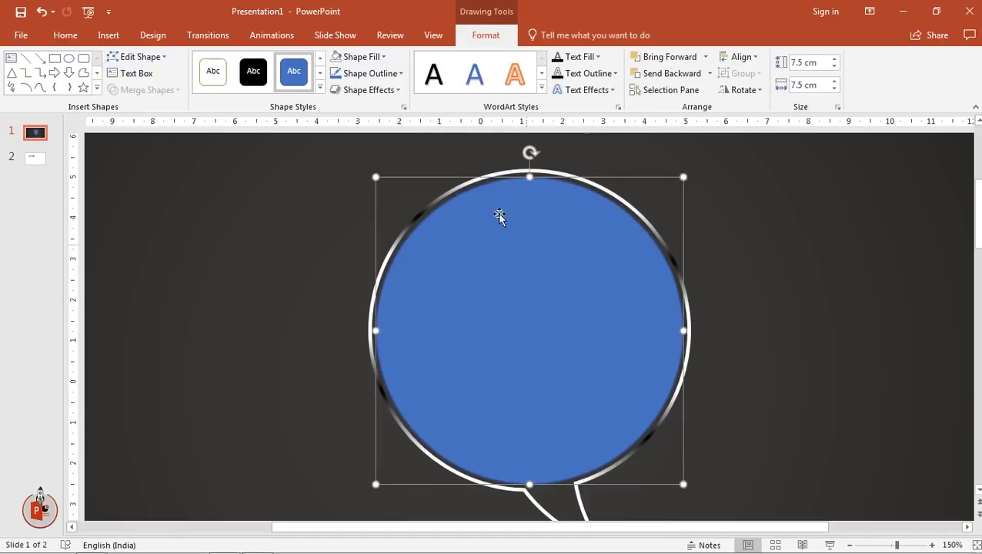
- Remove the circle's outline and fine-tune its size to sit just inside the rim
left_click(377, 73)
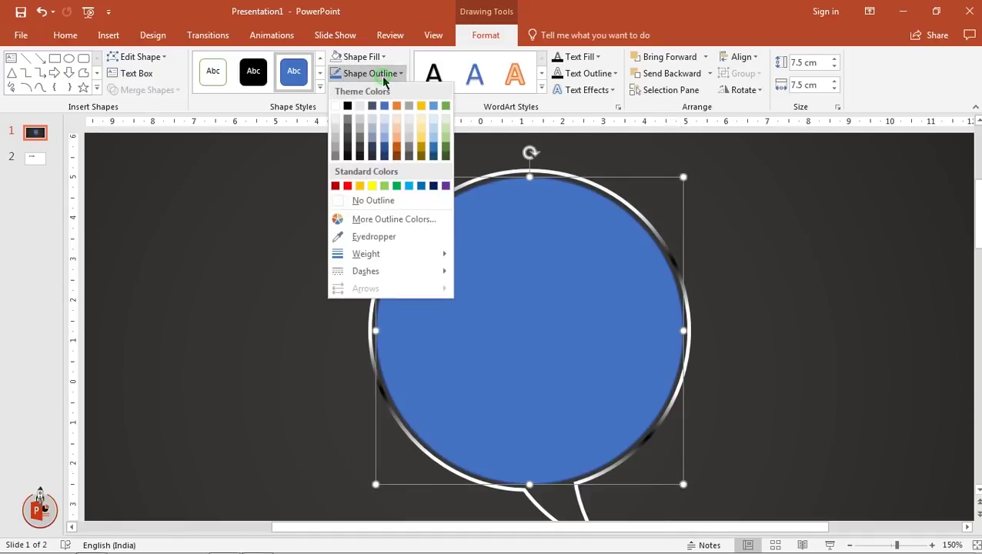
left_click(361, 200)
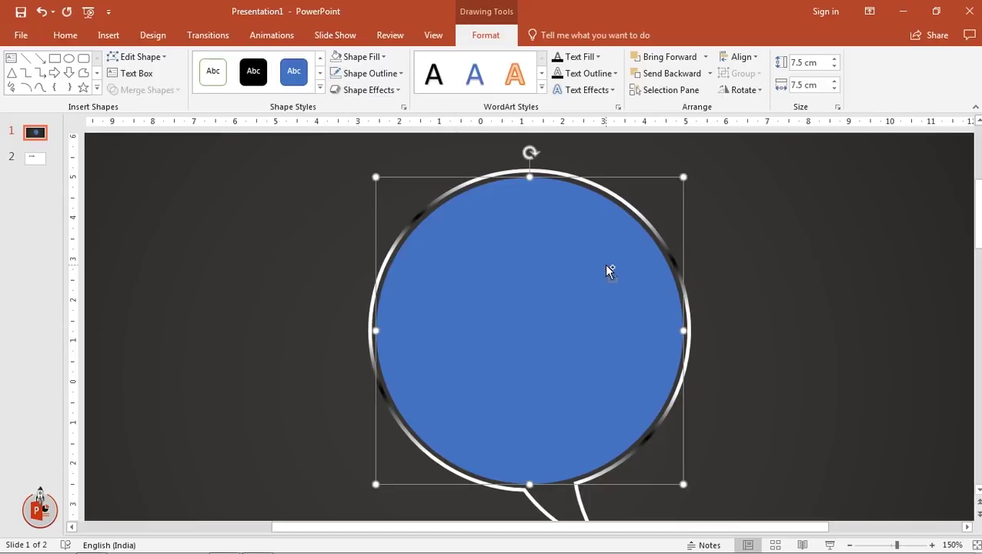
scroll(608, 269, "up", 4, "ctrl")
scroll(608, 270, "up", 1, "ctrl")
scroll(606, 266, "up", 10, "ctrl")
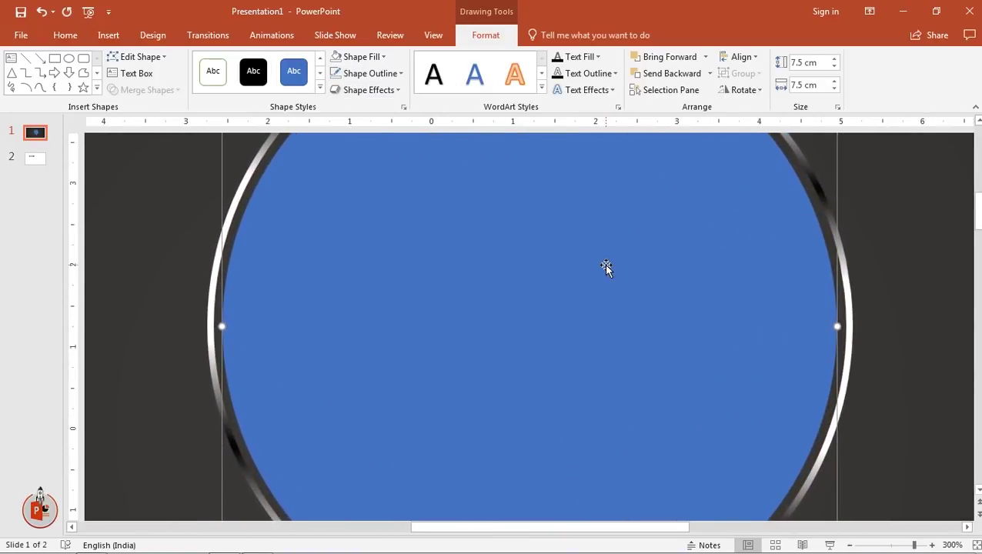
scroll(605, 266, "up", 2)
scroll(605, 266, "up", 2)
scroll(606, 267, "up", 1)
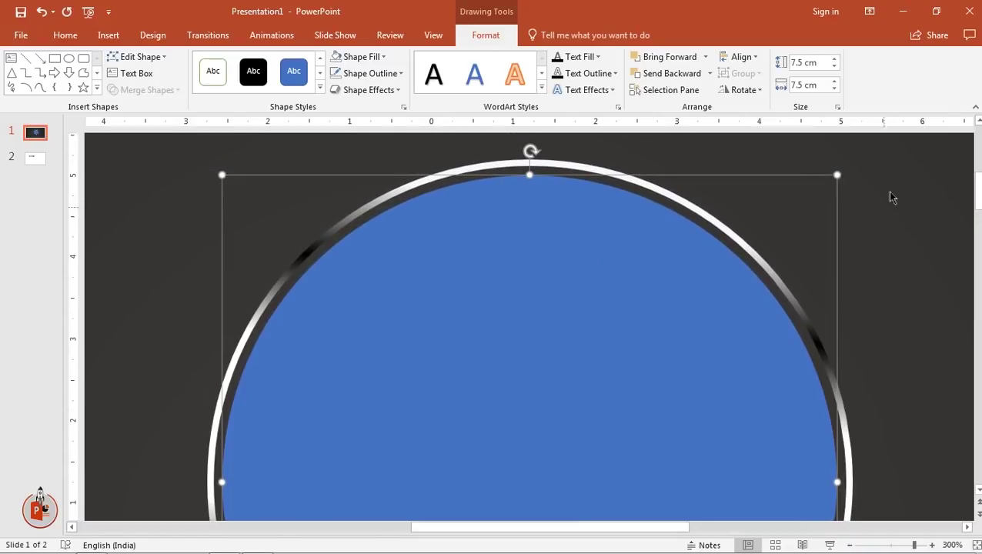
left_click_drag(840, 174, 844, 170)
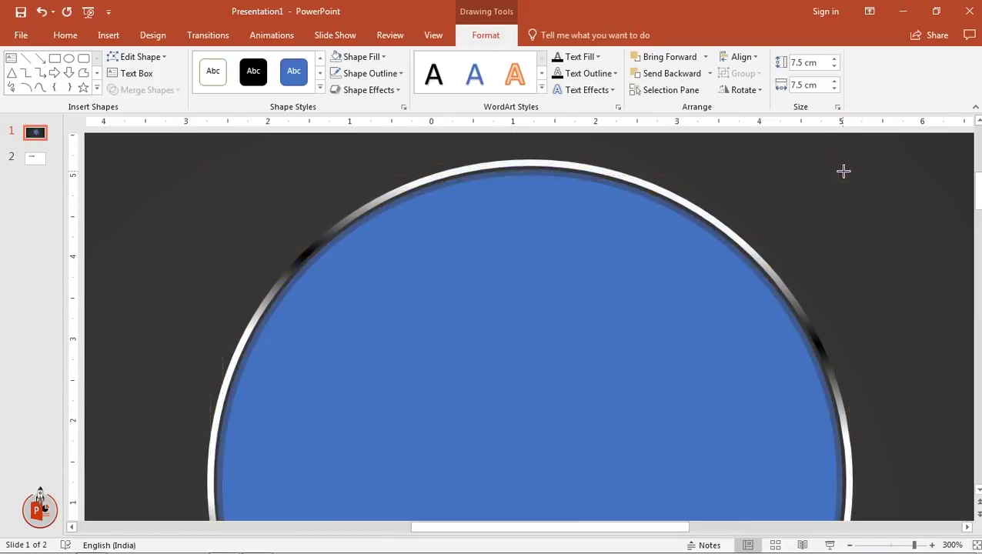
left_click_drag(844, 170, 842, 172)
left_click(884, 202)
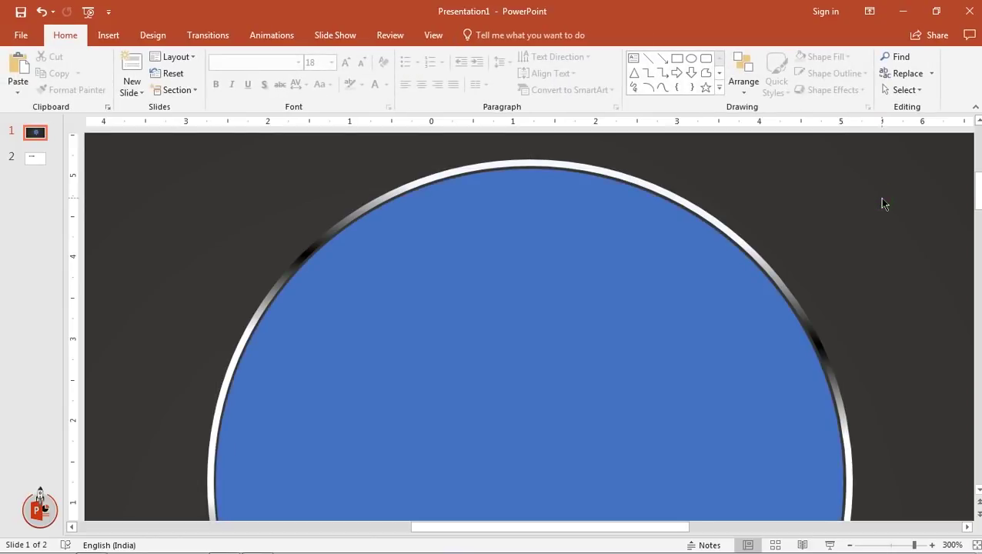
scroll(884, 202, "down", 2)
scroll(884, 203, "down", 2)
scroll(883, 203, "down", 1)
- Draw a tilted ellipse, stretch it to 13.63 × 8.54 cm and move it over the bubble's lower half
scroll(883, 202, "down", 2)
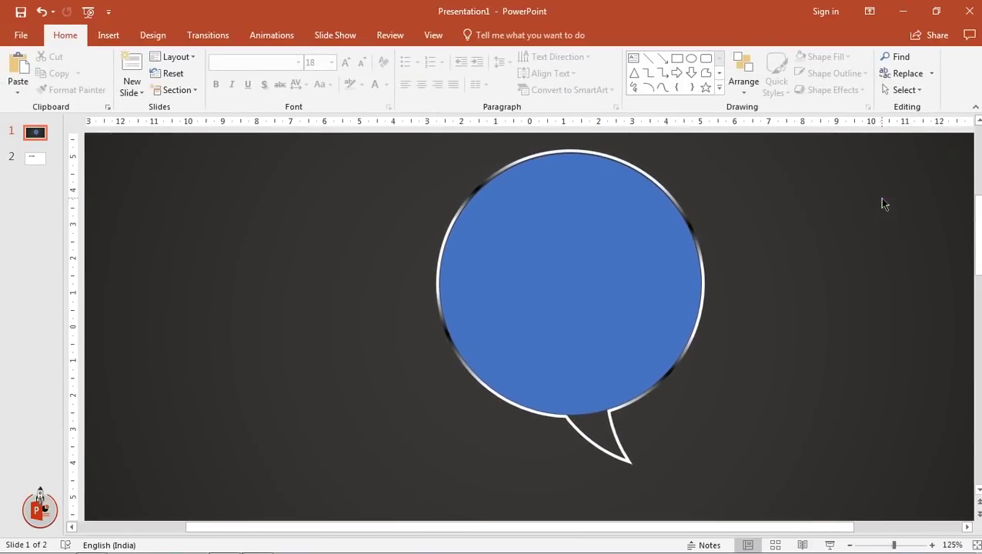
scroll(883, 203, "down", 2)
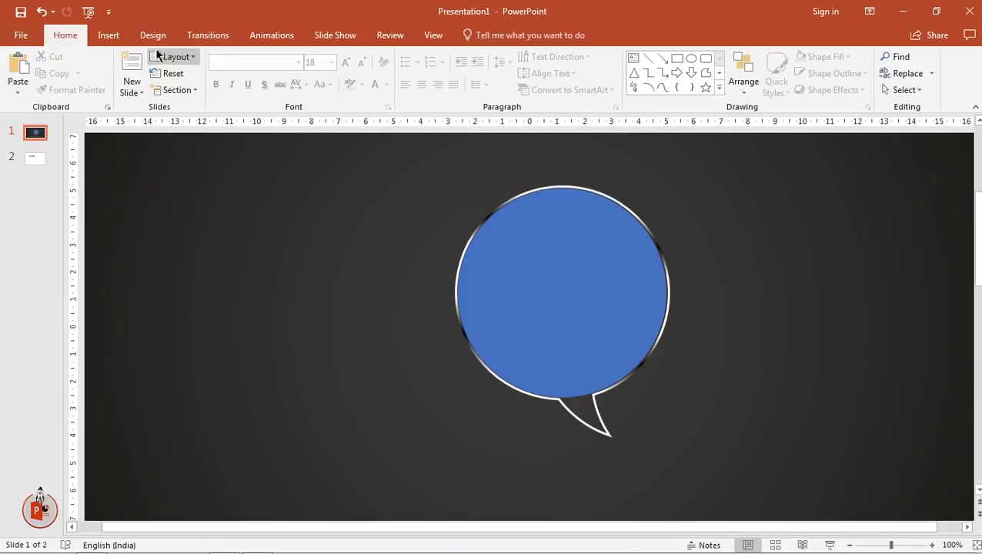
left_click(108, 35)
left_click(243, 92)
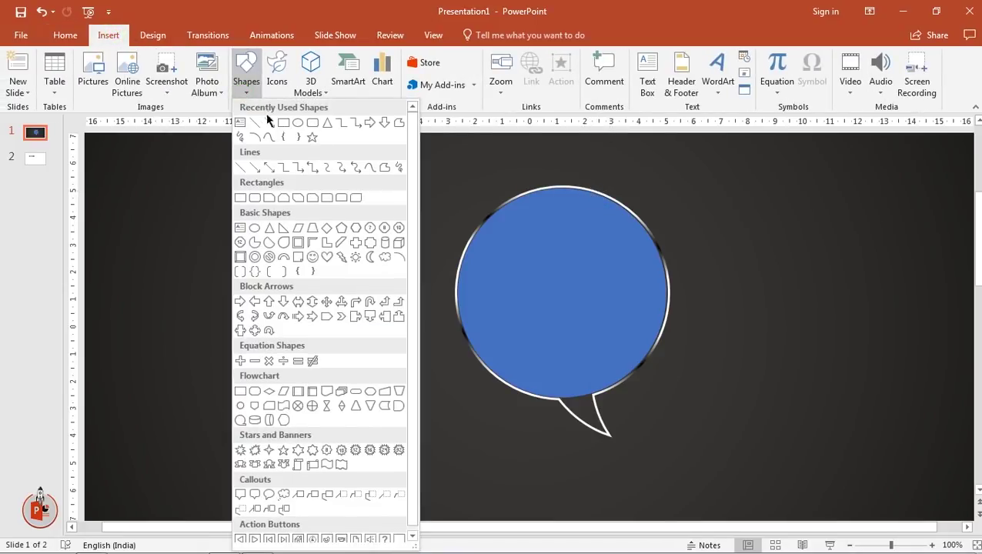
left_click(299, 126)
left_click_drag(252, 228, 484, 383)
left_click_drag(373, 201, 342, 200)
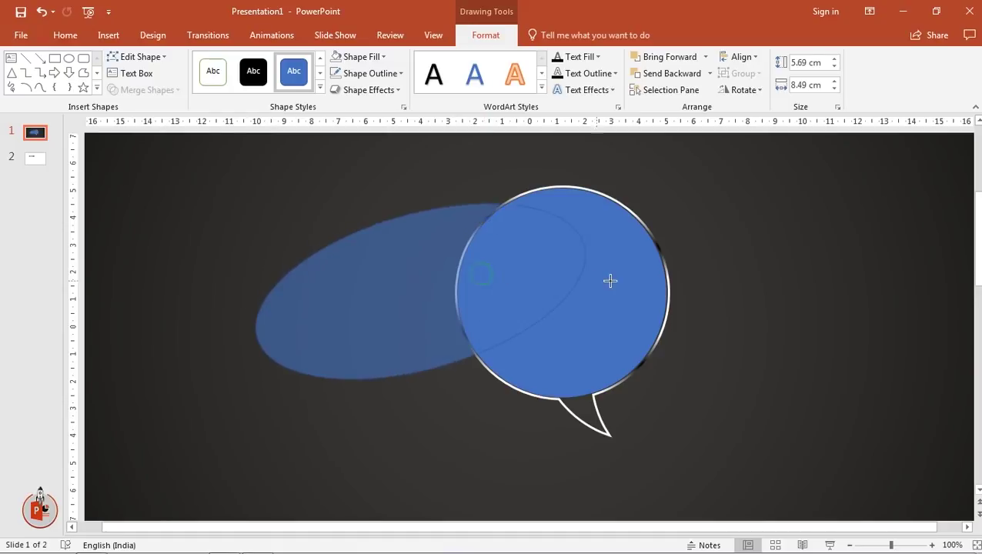
left_click_drag(481, 274, 614, 258)
left_click_drag(458, 365, 479, 435)
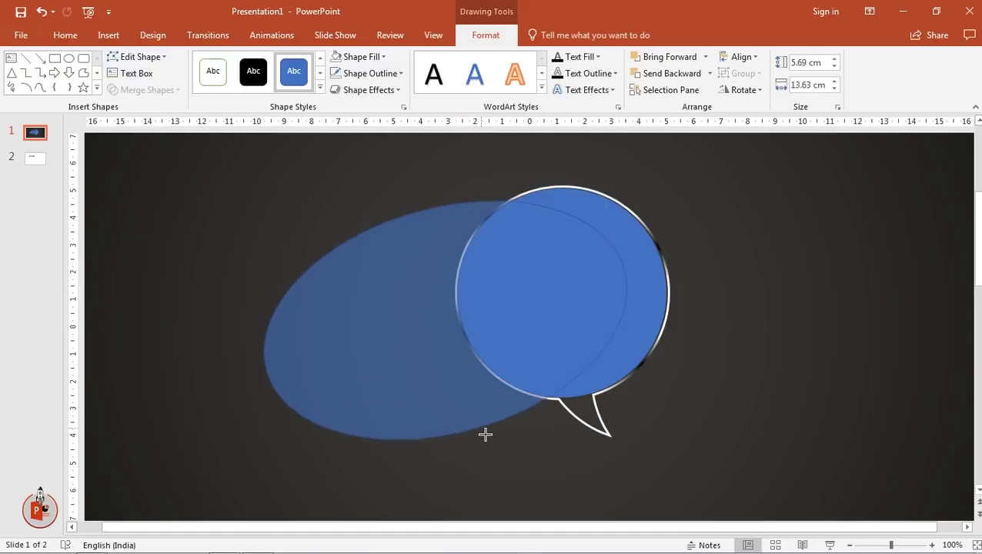
mouse_move(454, 331)
left_mouse_down()
mouse_move(607, 339)
mouse_move(596, 341)
left_mouse_up()
- Set the ellipse's fill to 45% transparency, refine its position and tilt, and select it with the circle
right_click(600, 345)
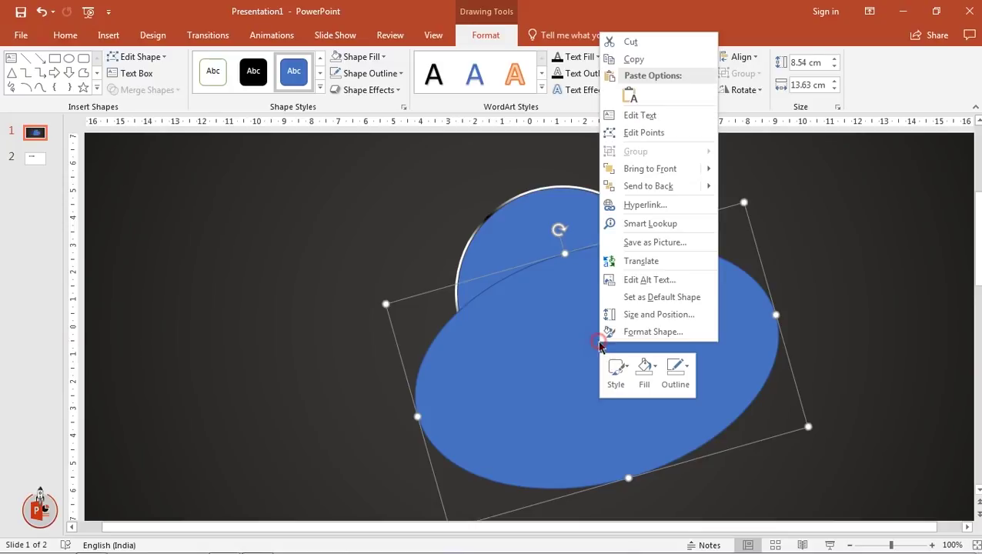
left_click(645, 332)
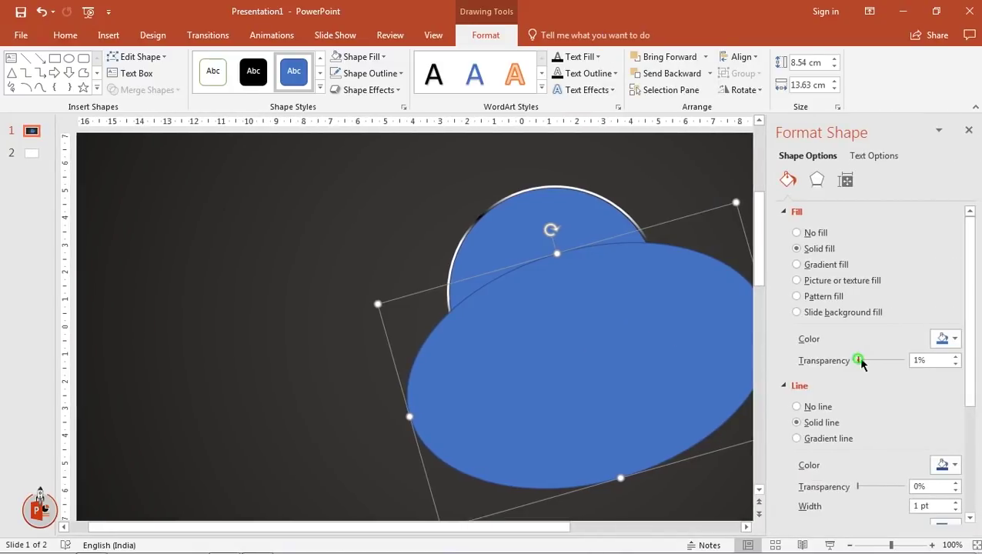
left_click_drag(859, 359, 880, 362)
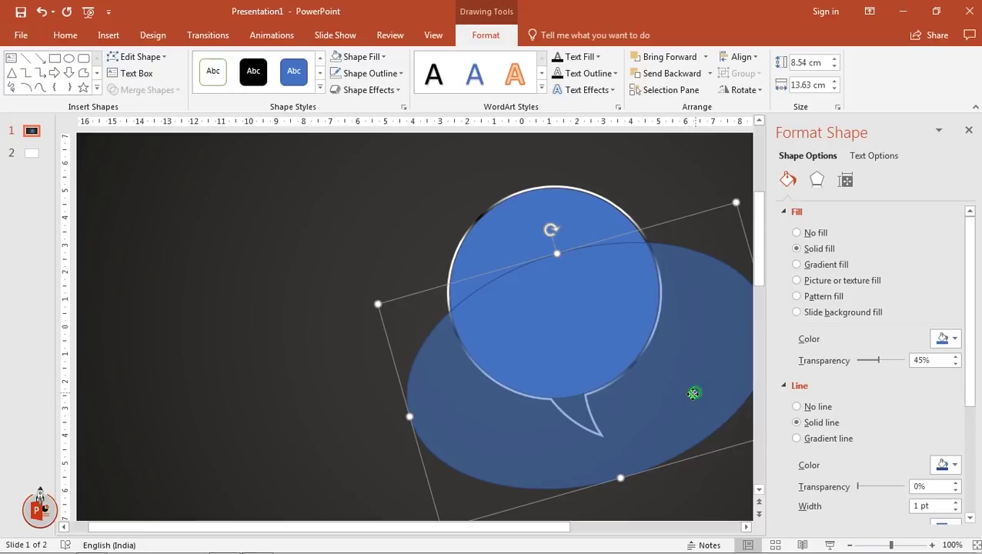
left_click_drag(693, 395, 676, 404)
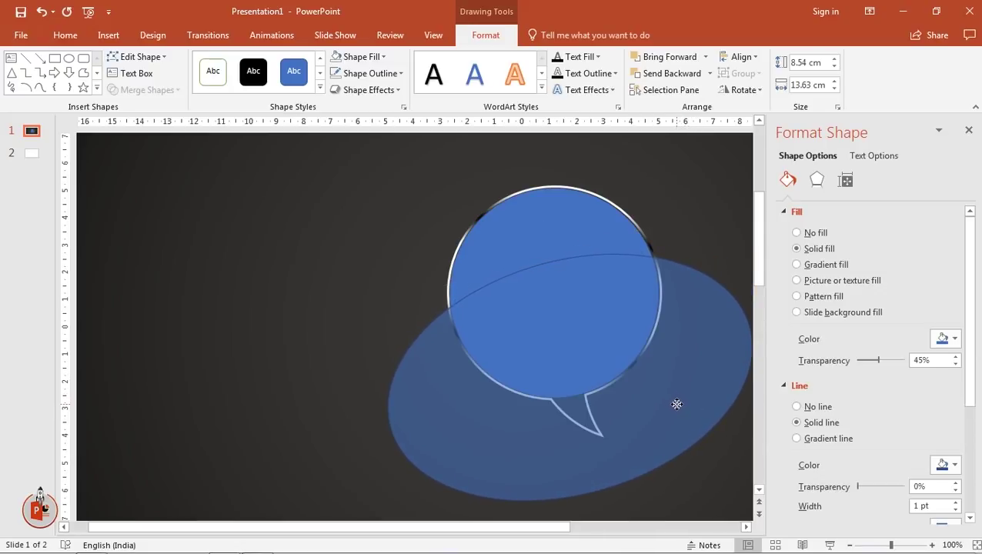
left_click_drag(677, 404, 671, 408)
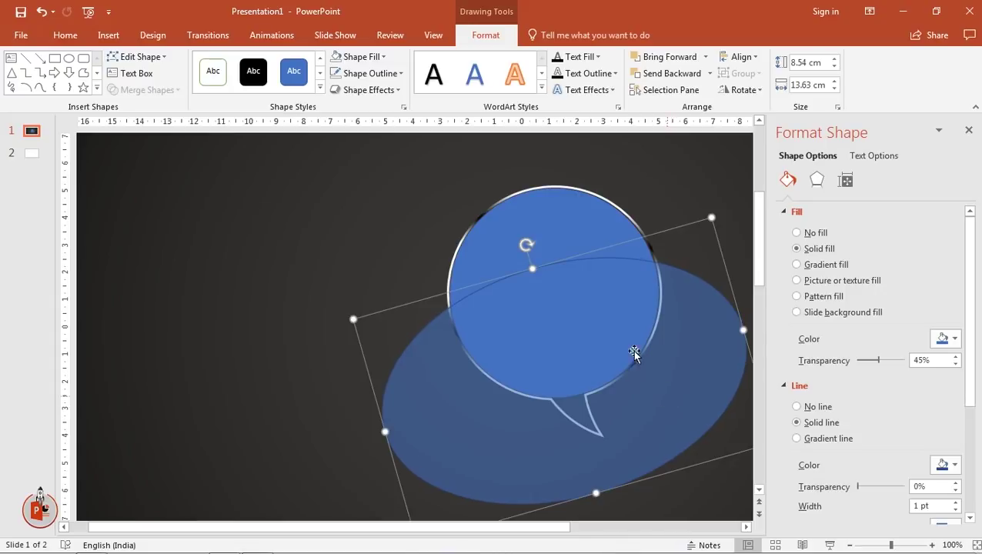
mouse_move(527, 245)
left_mouse_down()
mouse_move(542, 245)
mouse_move(537, 235)
left_mouse_up()
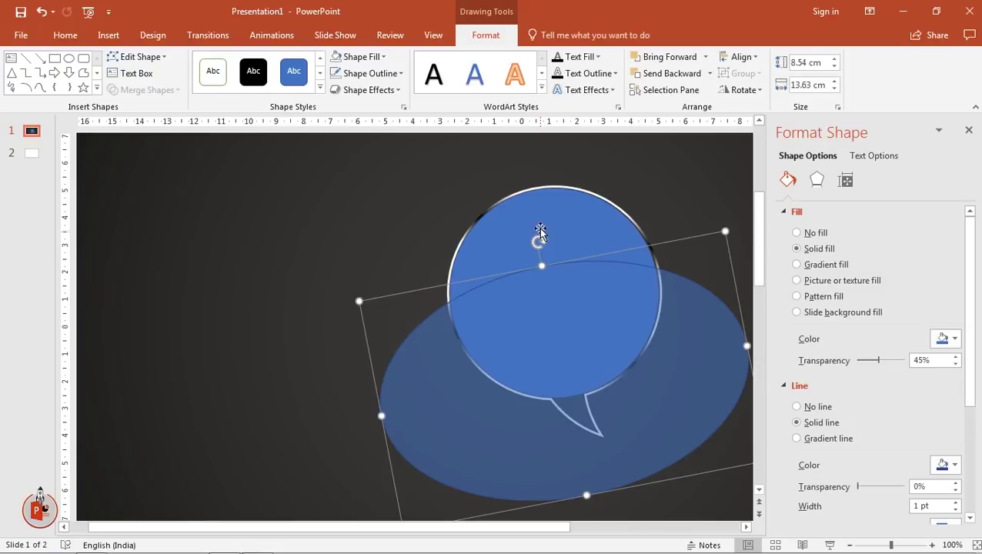
left_click(548, 215)
left_click(687, 323, "shift")
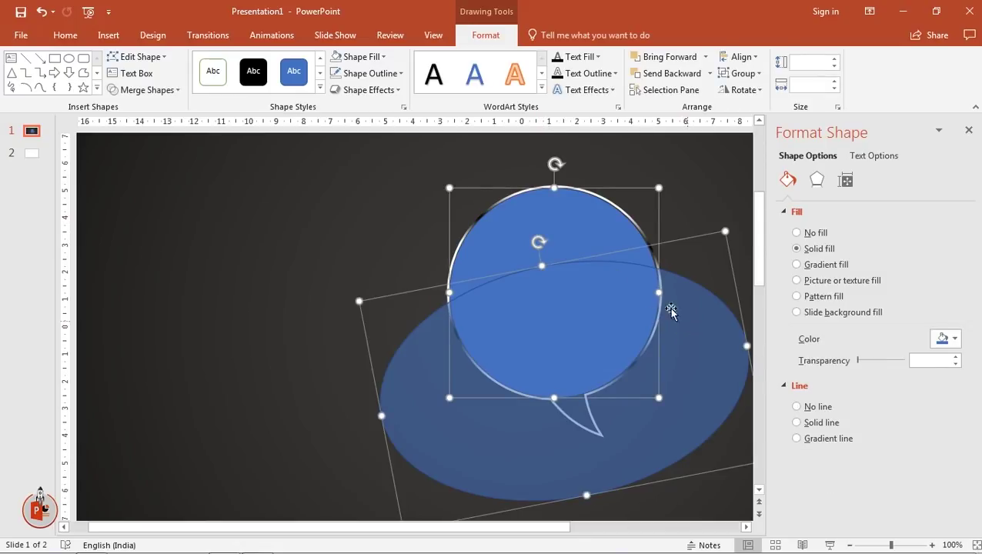
- Subtract the highlight from the circle and give it a linear gradient running at 180°
left_click(153, 90)
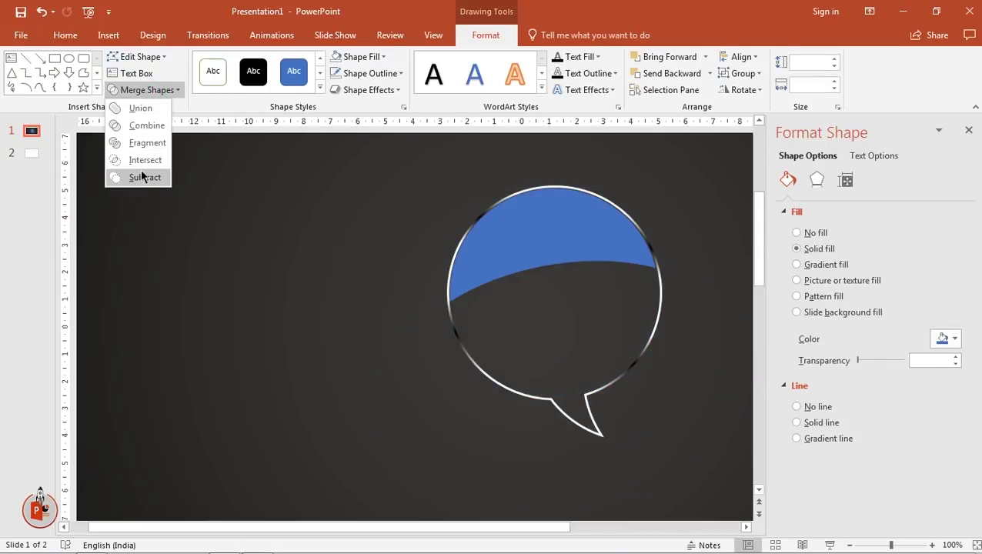
left_click(141, 179)
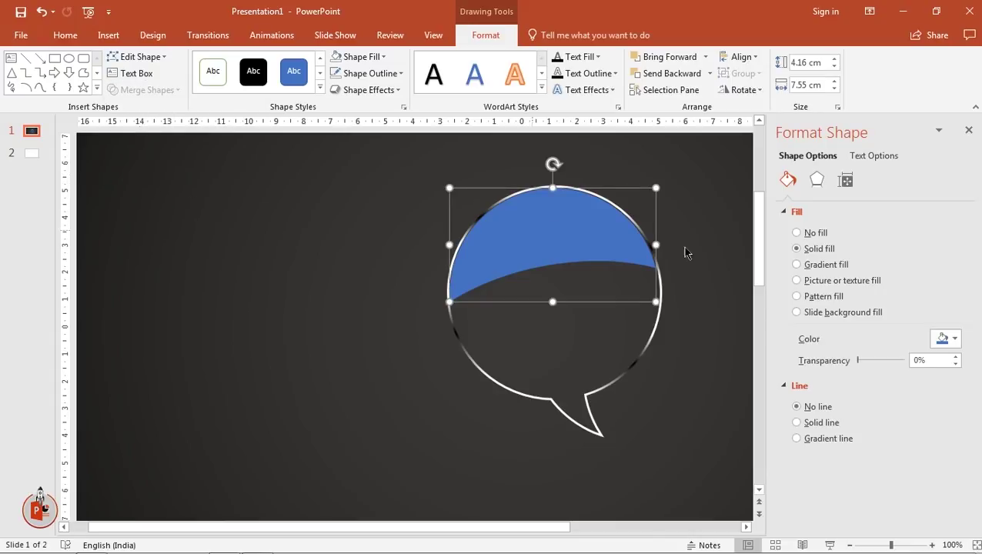
left_click(822, 265)
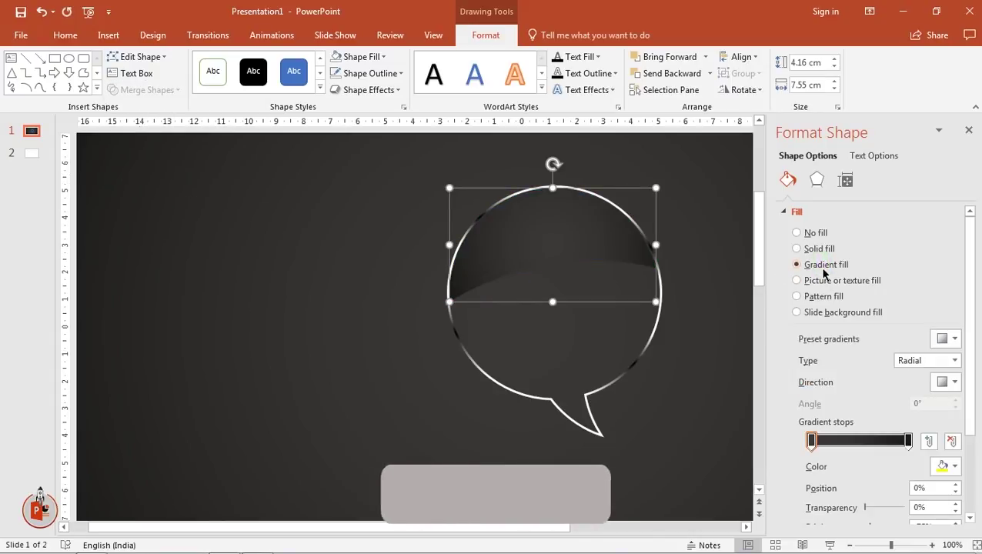
left_click(955, 360)
left_click(935, 377)
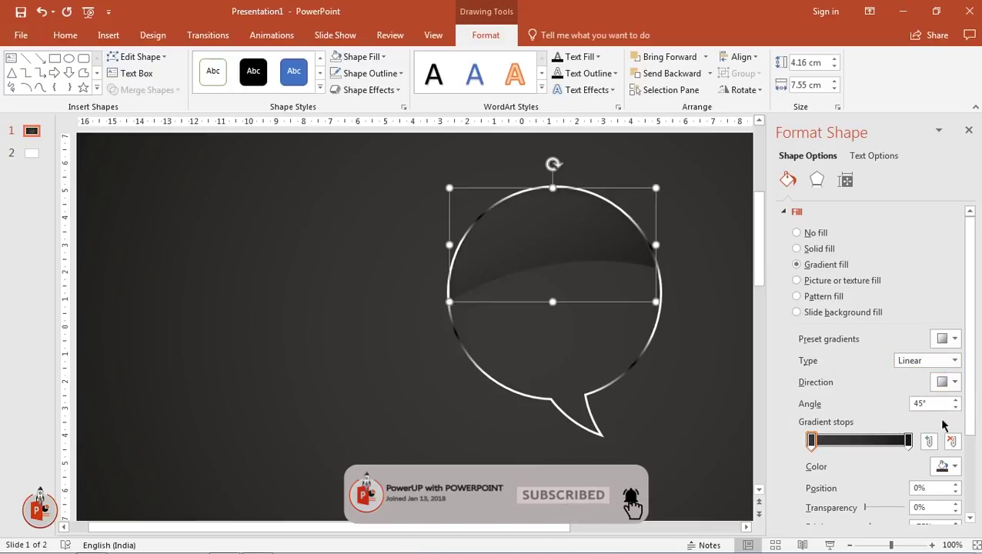
left_click(953, 382)
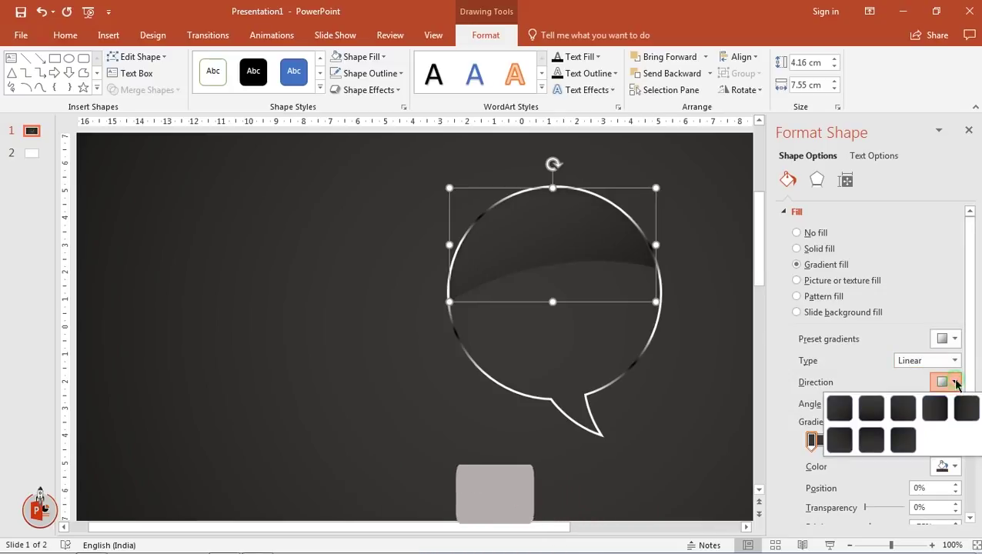
left_click(965, 409)
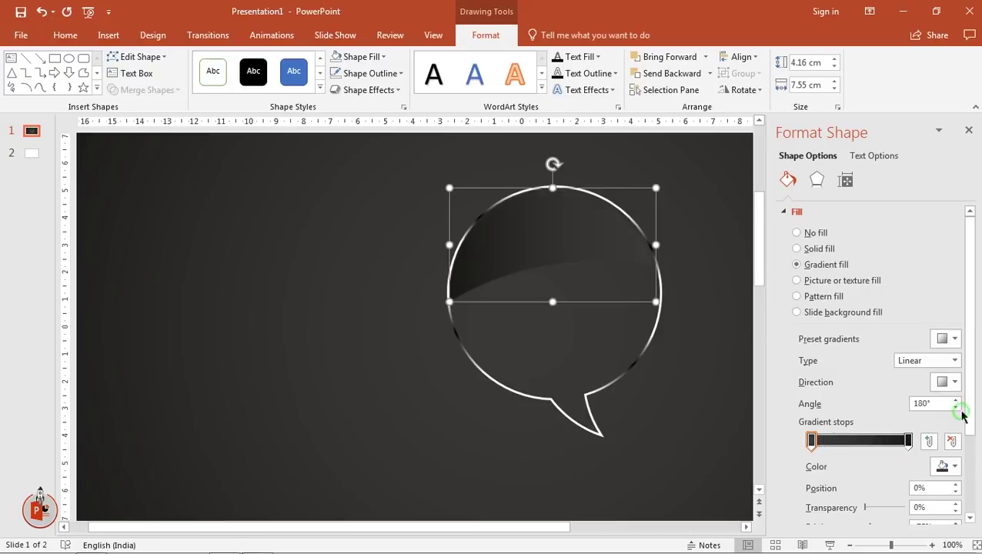
- Set both the right and left gradient stops to white
left_click(906, 441)
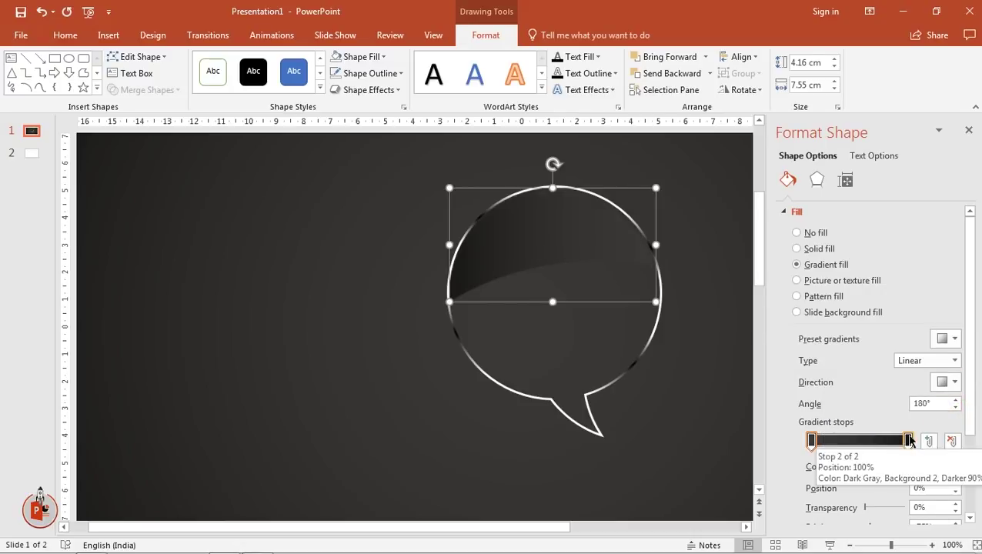
left_click(948, 467)
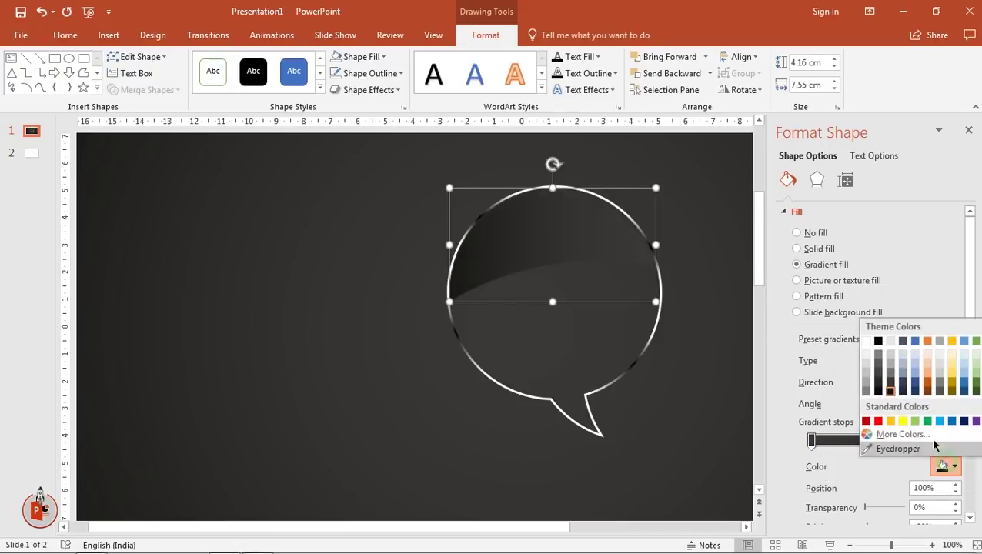
left_click(867, 341)
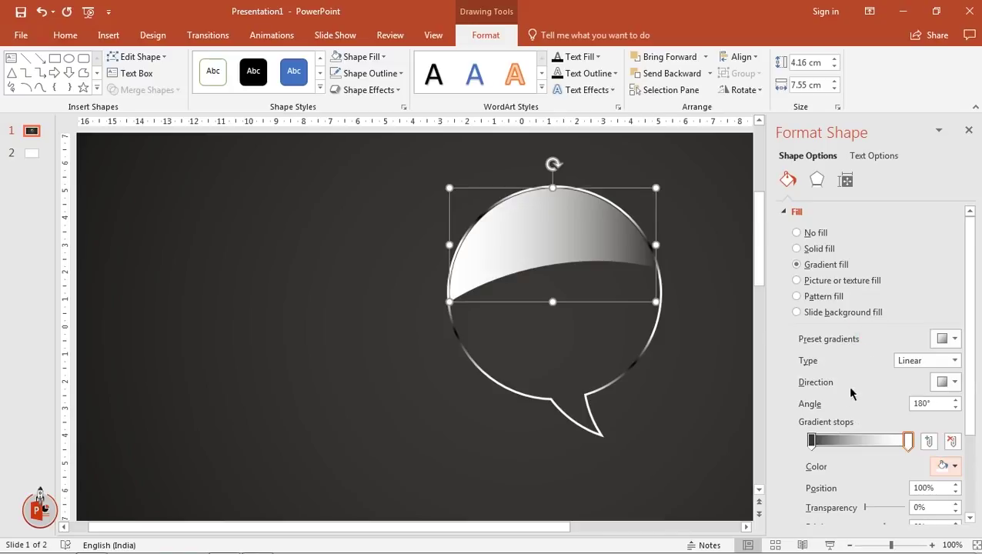
left_click(812, 441)
left_click(948, 467)
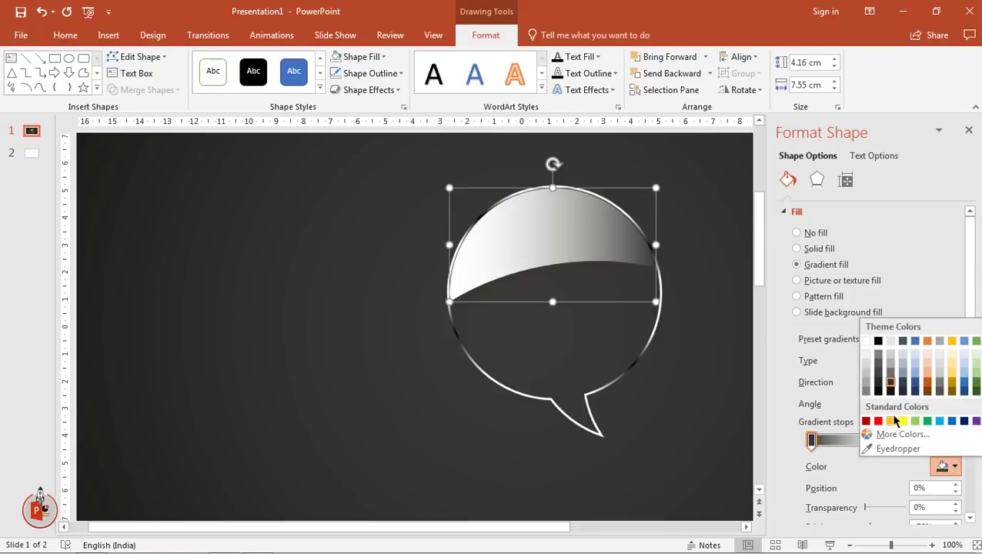
left_click(867, 342)
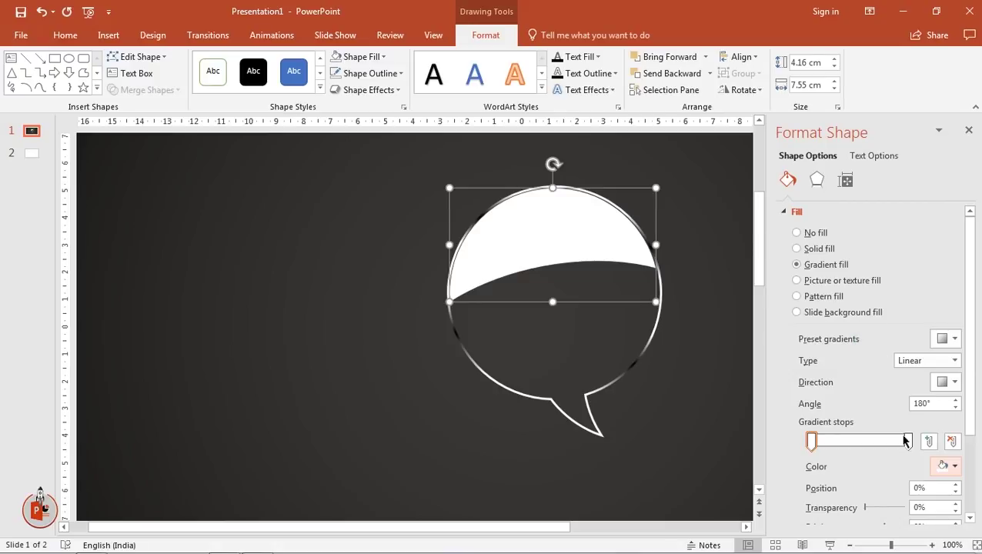
- Make the left stop 100% transparent and the right stop about 42% transparent
left_click_drag(864, 508, 906, 506)
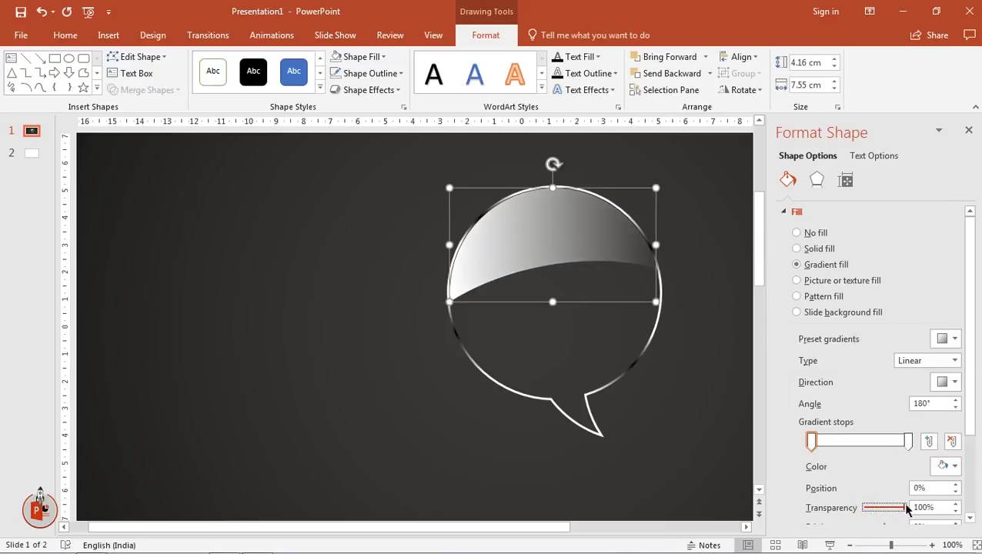
left_click(907, 440)
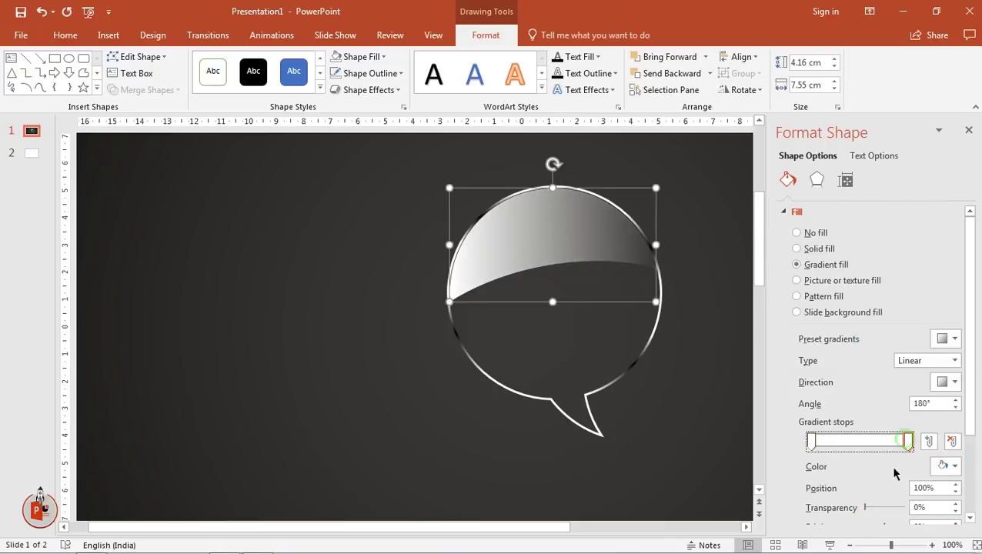
left_click_drag(860, 507, 885, 509)
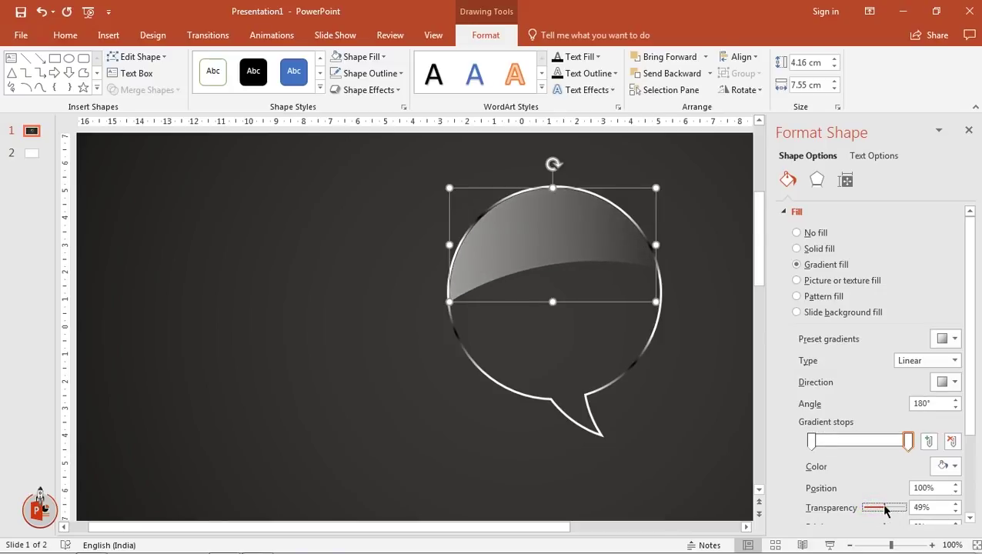
left_click_drag(810, 443, 813, 446)
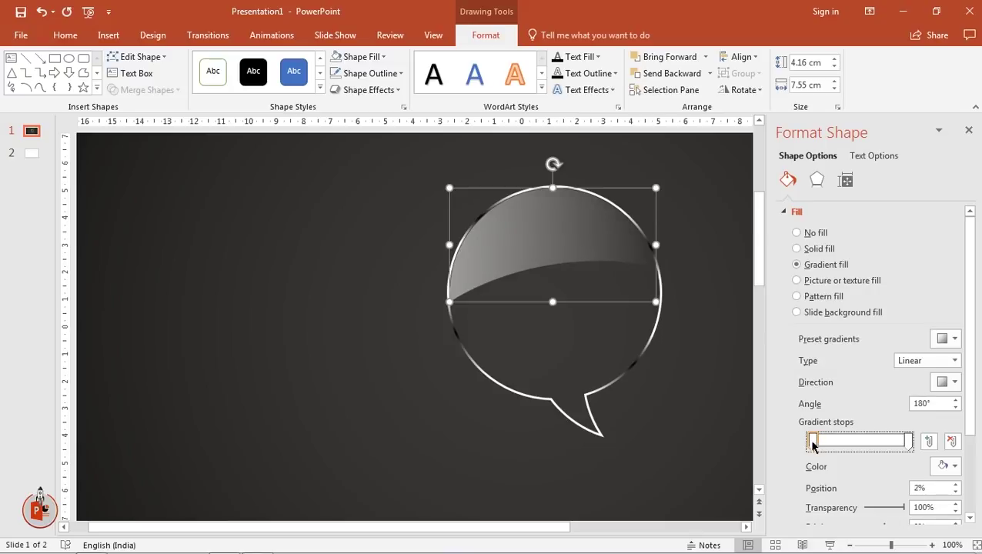
left_click(907, 444)
left_click_drag(885, 508, 882, 510)
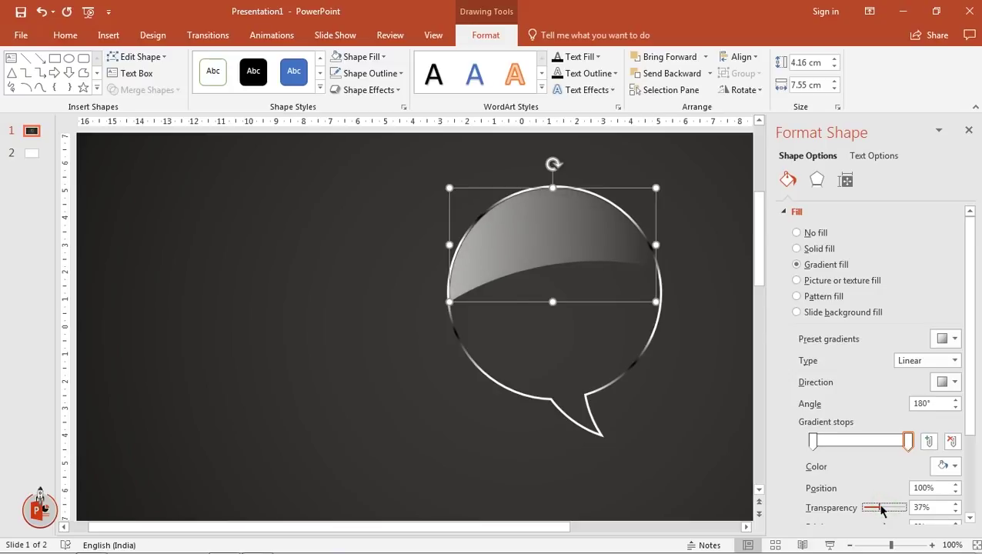
left_click(969, 129)
left_click(875, 254)
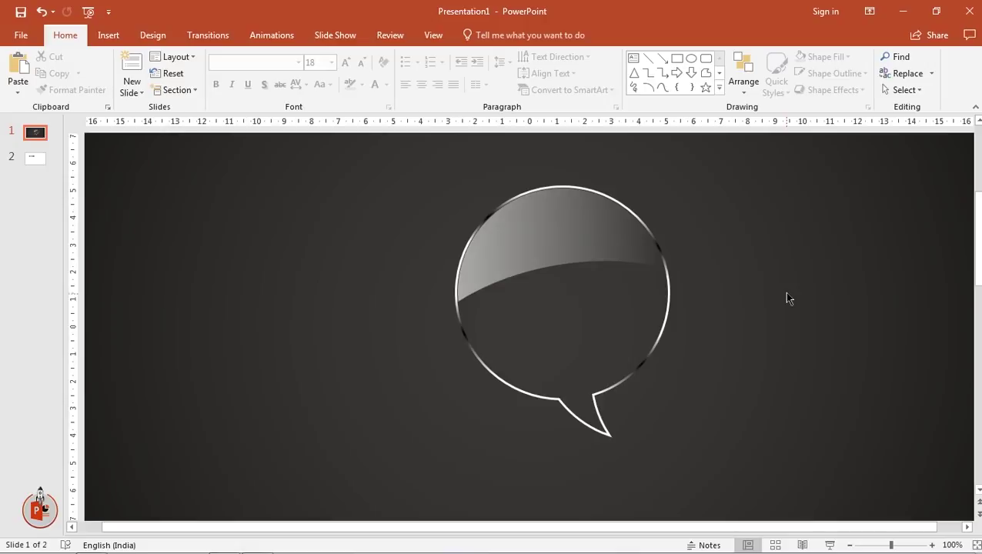
- Group the gradient highlight with the speech bubble
scroll(784, 291, "down", 3)
left_click(546, 275)
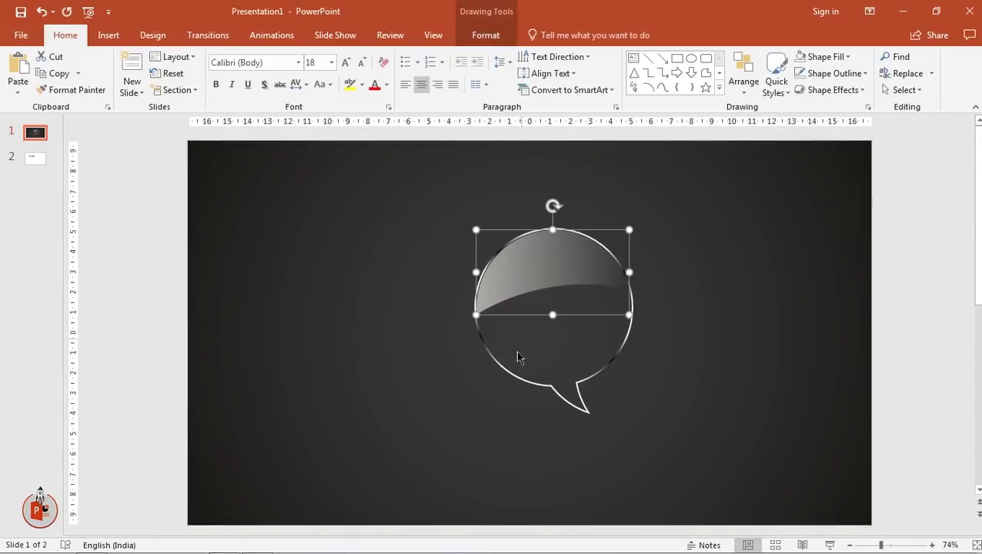
left_click(501, 367, "shift")
right_click(501, 367)
mouse_move(539, 233)
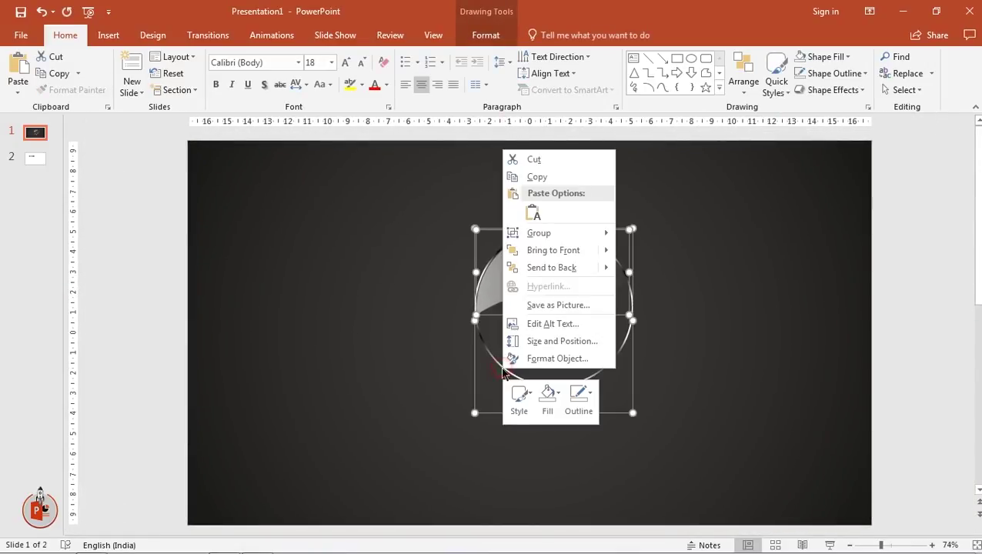
left_click(651, 234)
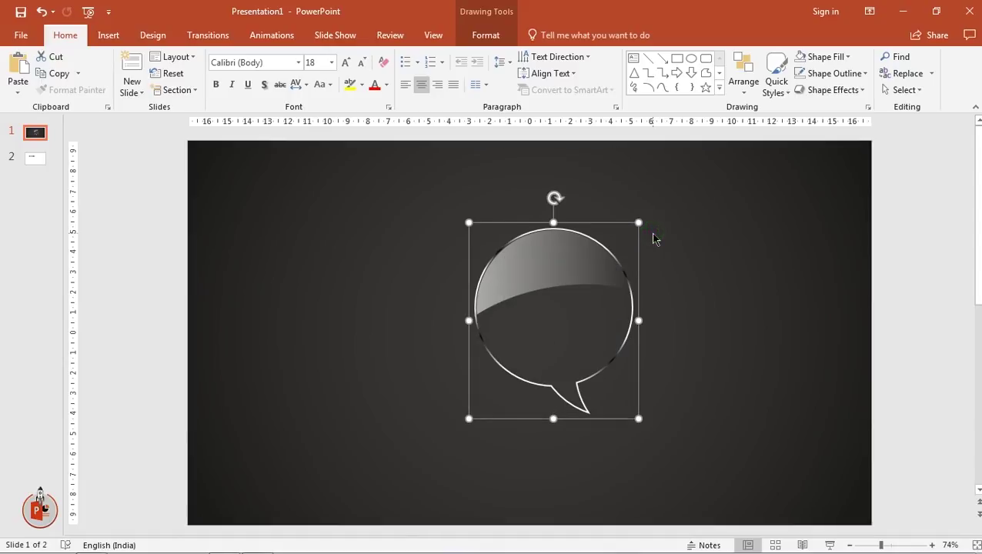
- Duplicate the grouped bubble with Ctrl+D, move the copy left and flip it horizontally
key("ctrl+d")
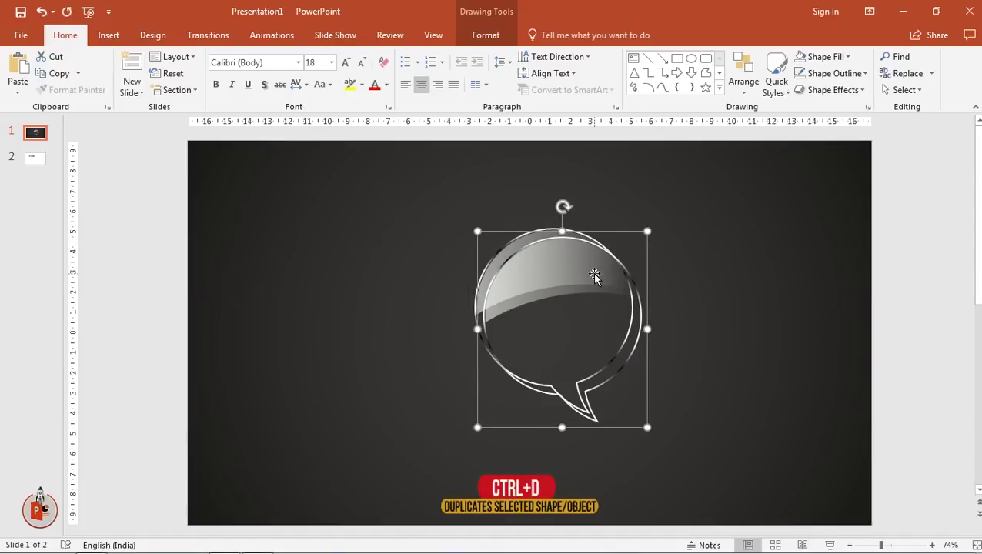
left_click_drag(597, 274, 421, 287)
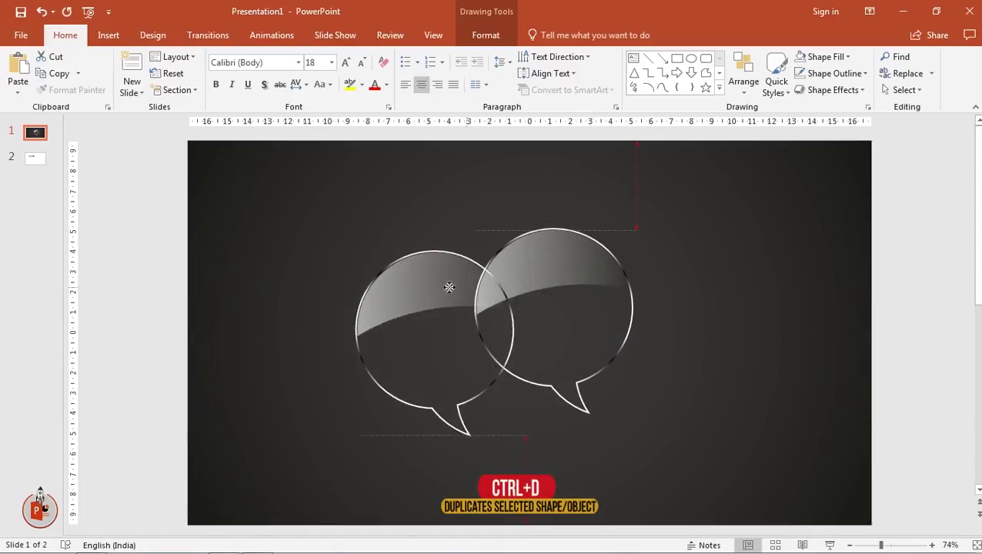
left_click(478, 36)
left_click(739, 91)
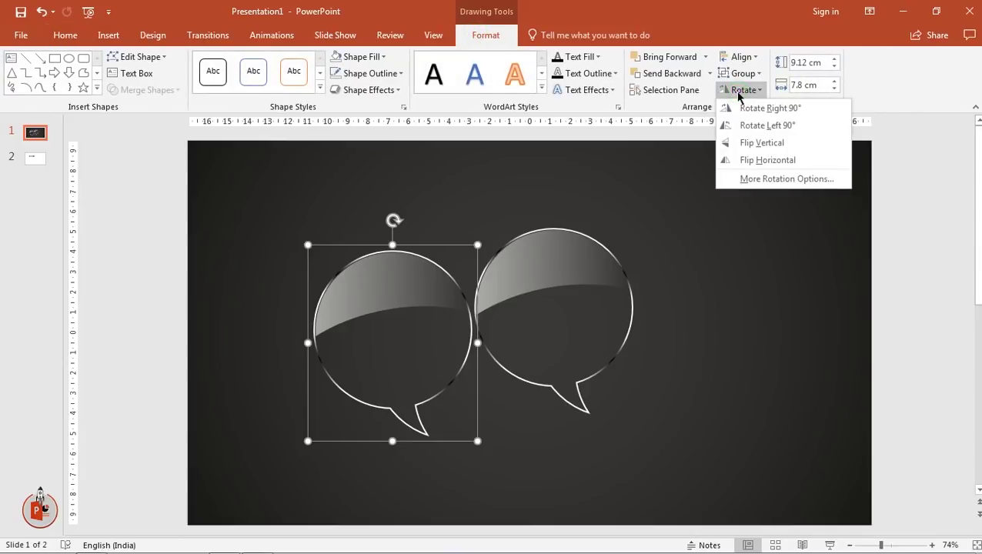
left_click(741, 161)
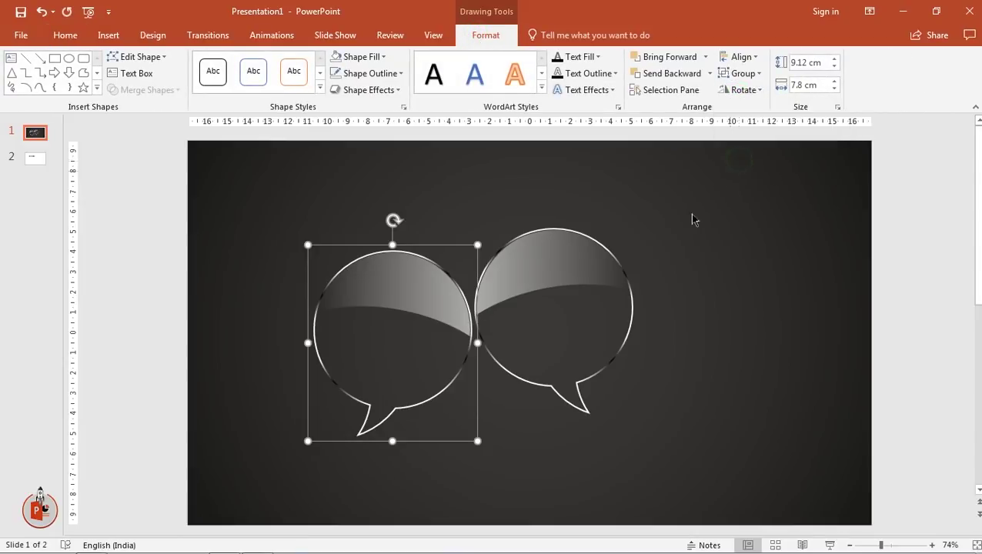
- Shrink the copy to 7.11 × 6.08 cm and overlap it with the original's lower left
left_click_drag(477, 441, 454, 416)
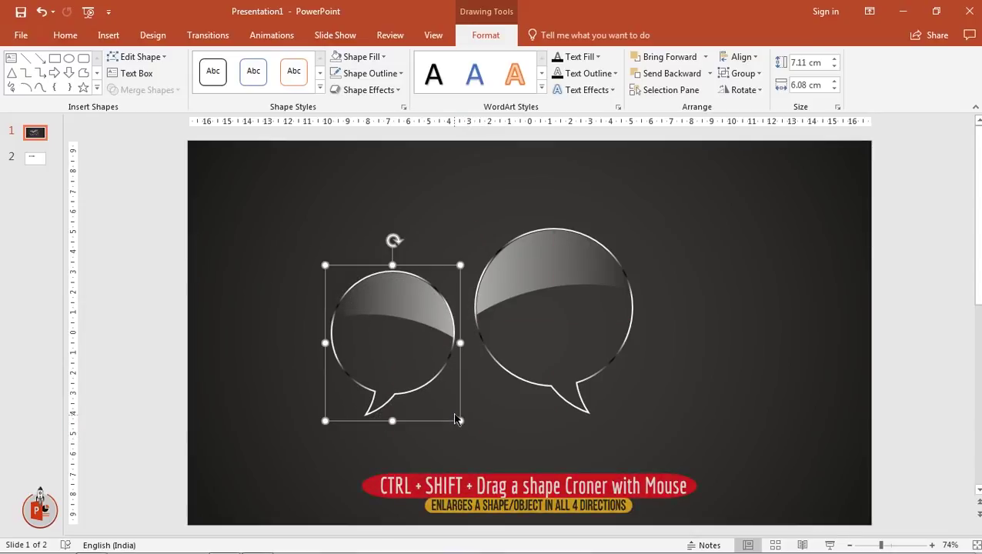
left_click(454, 351)
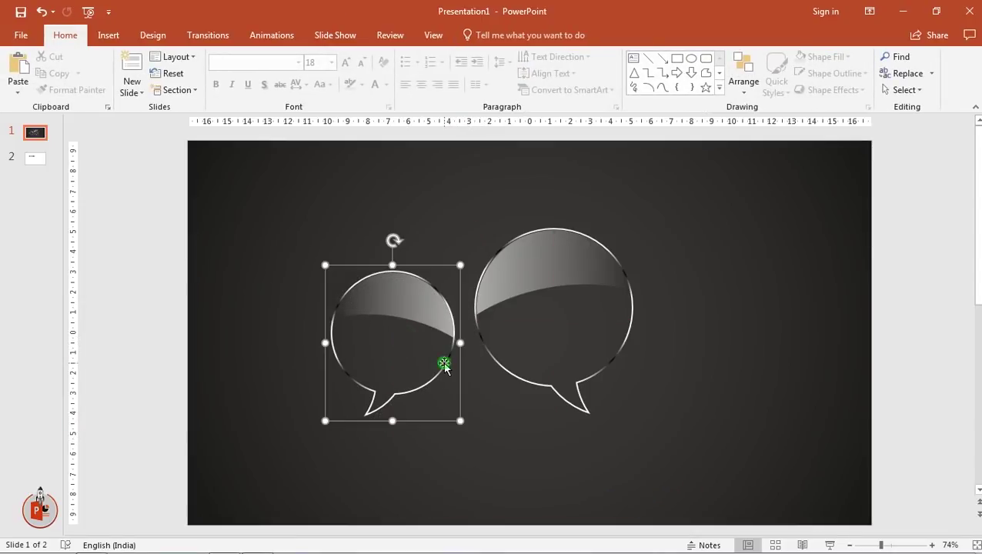
mouse_move(451, 362)
left_mouse_down()
mouse_move(491, 379)
mouse_move(507, 372)
left_mouse_up()
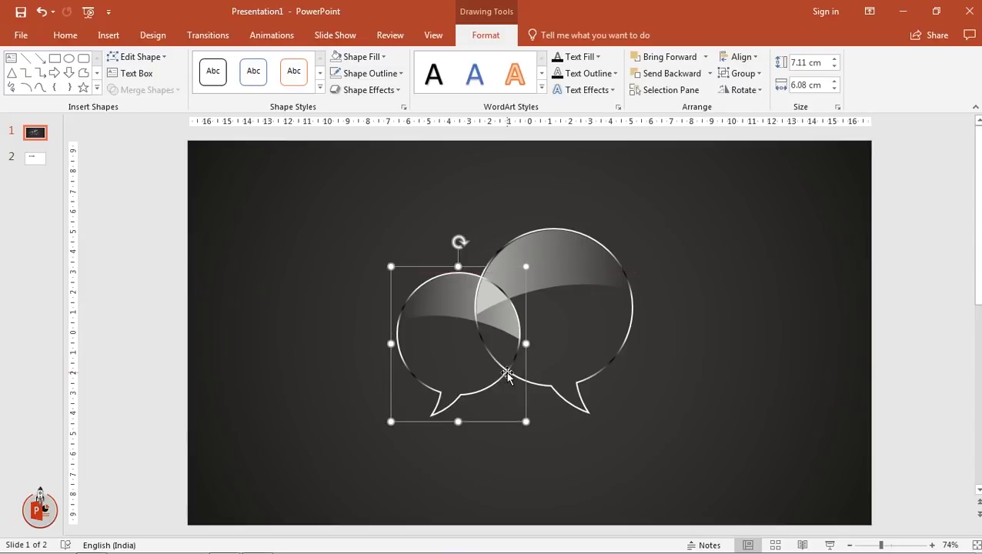
left_click(335, 354)
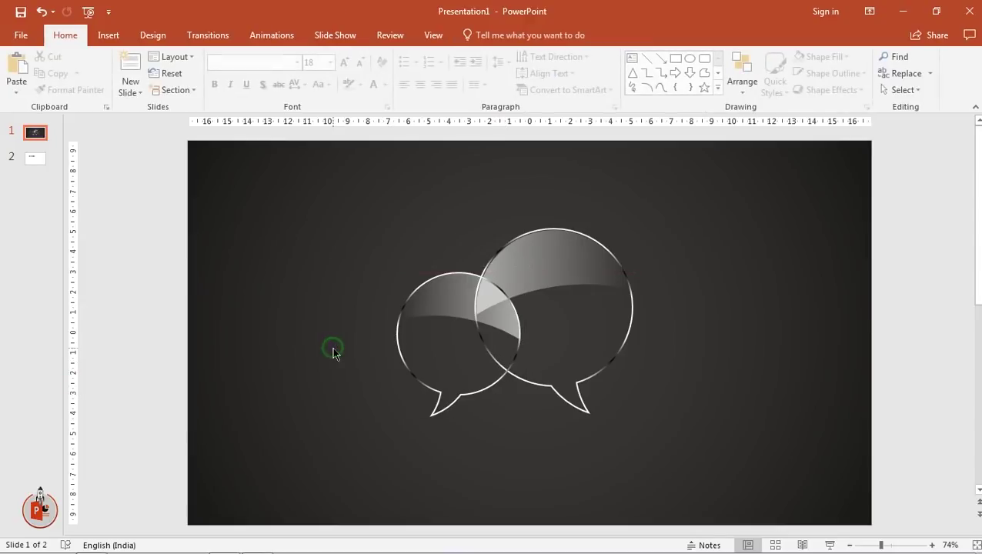
- Draw a flat oval below the bubbles and open its Format Shape settings
left_click(109, 35)
left_click(261, 90)
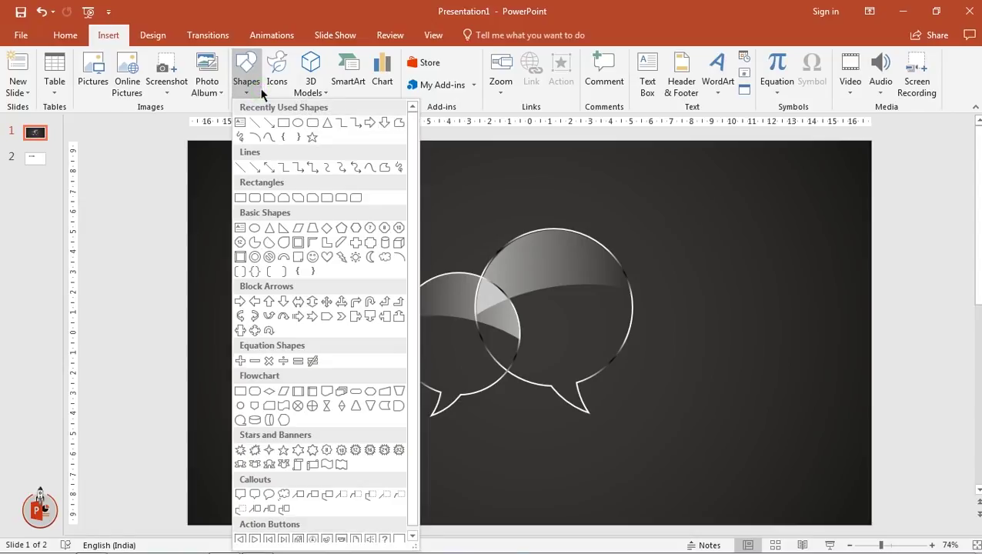
left_click(298, 123)
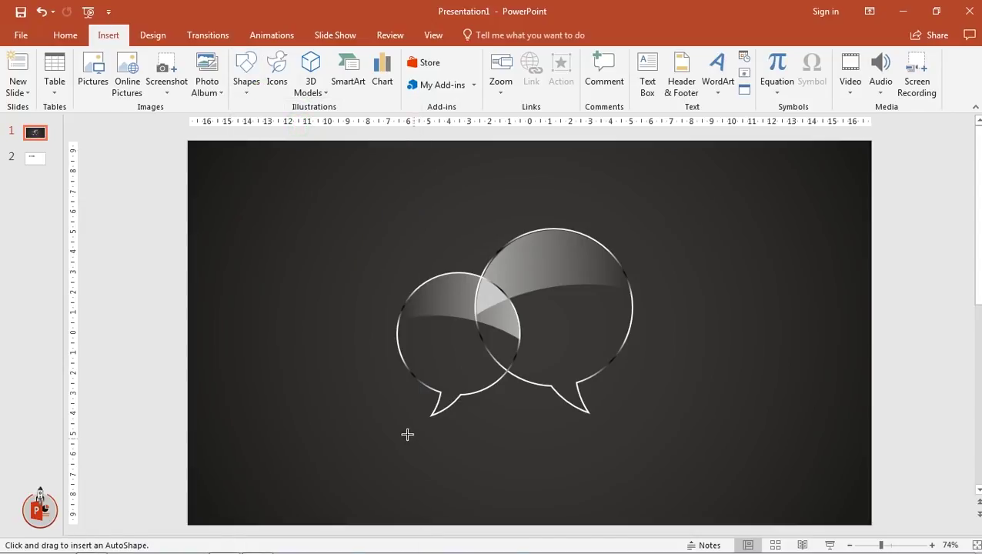
mouse_move(407, 434)
left_mouse_down()
mouse_move(527, 467)
mouse_move(453, 446)
left_mouse_up()
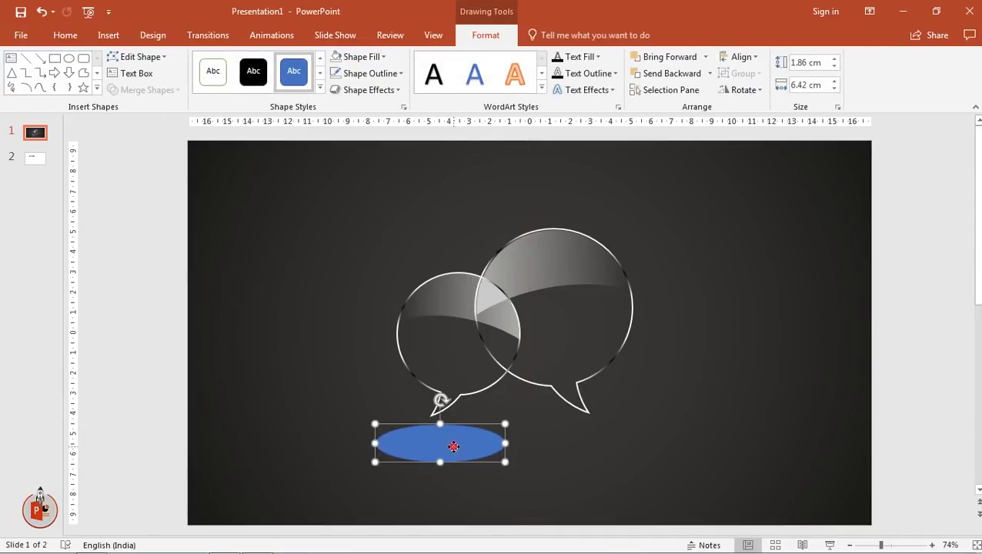
right_click(454, 447)
left_click(513, 436)
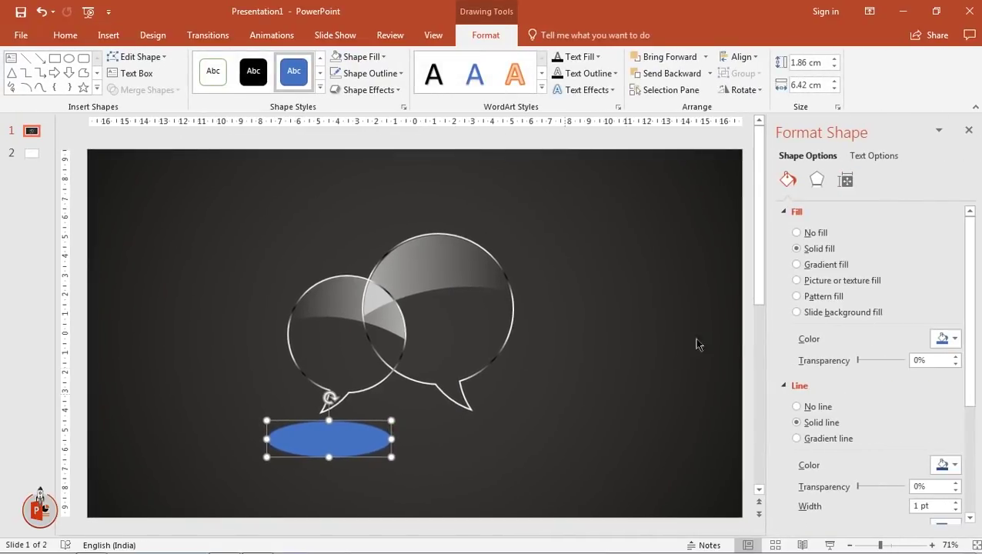
- Give the ellipse a Path gradient fill with a black first stop
left_click(783, 385)
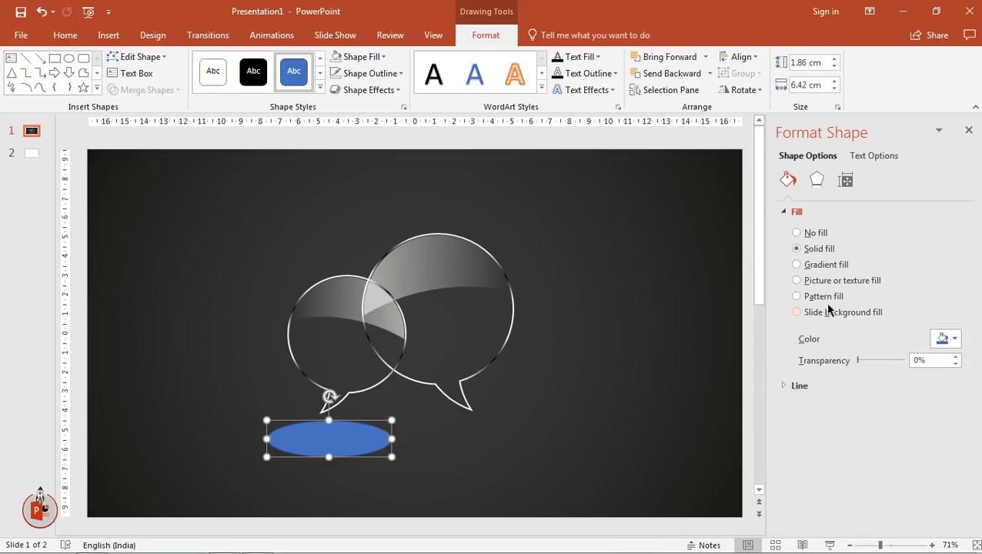
left_click(821, 269)
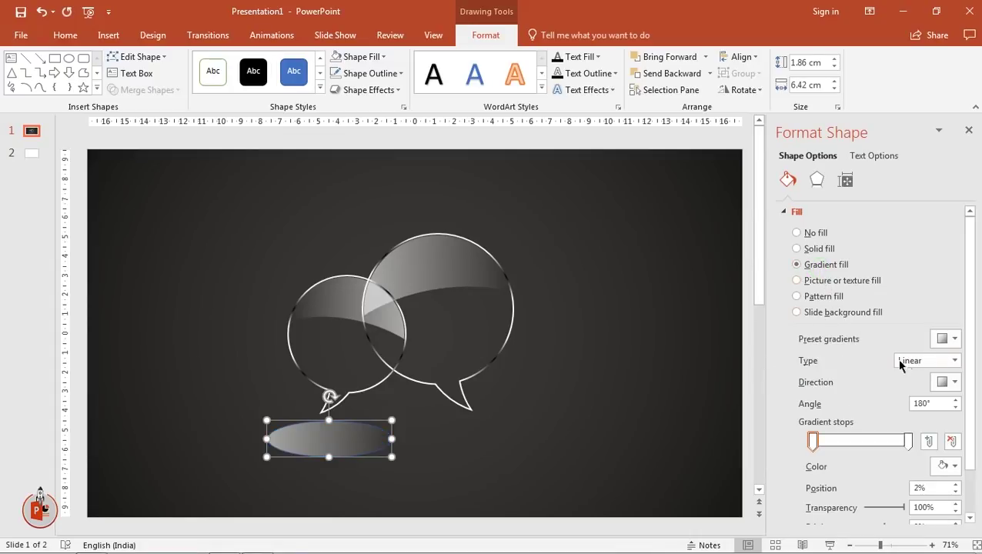
left_click(939, 361)
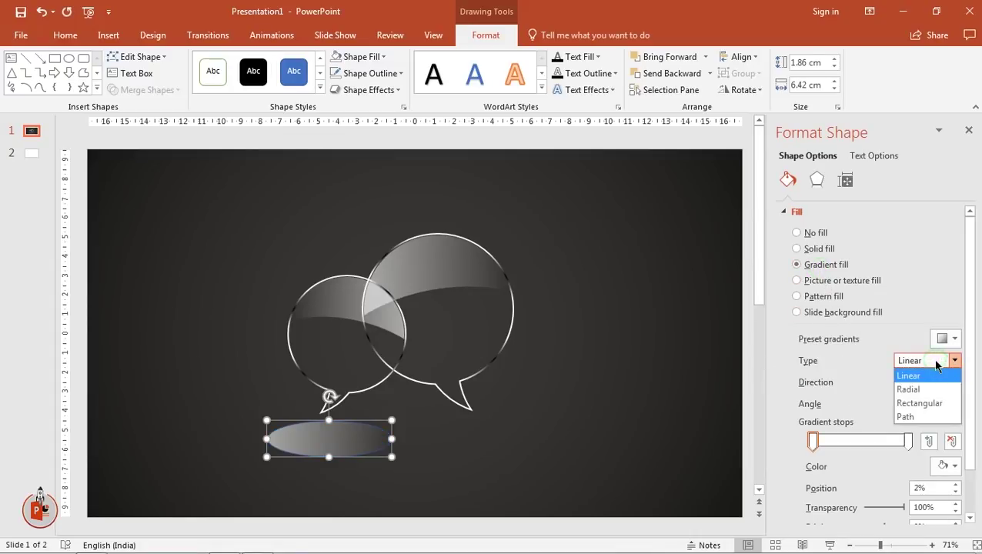
left_click(911, 418)
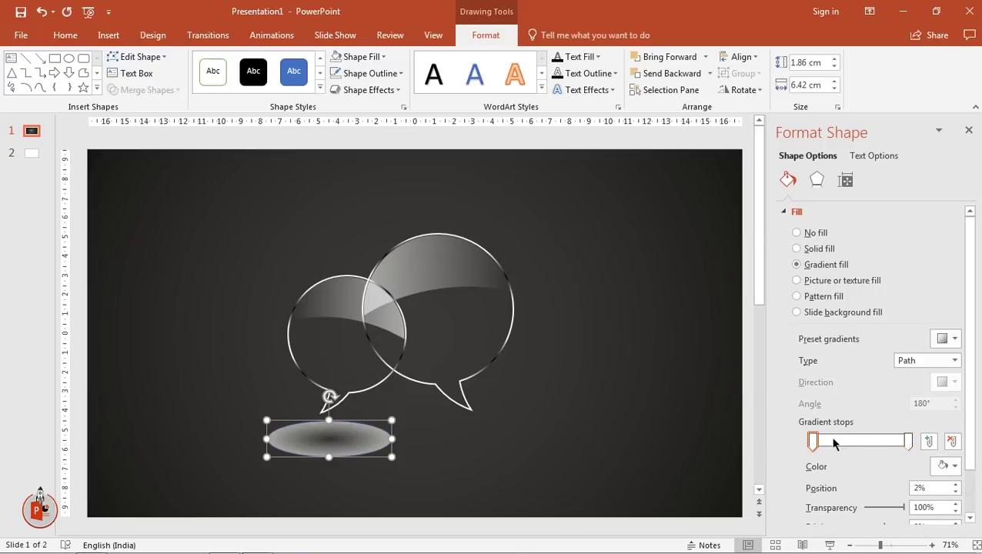
left_click(944, 466)
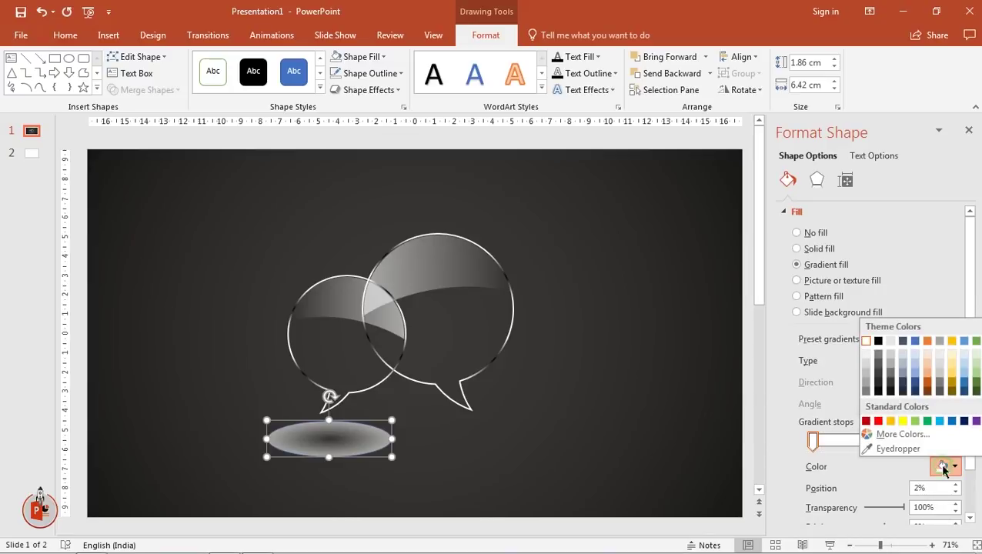
left_click(878, 341)
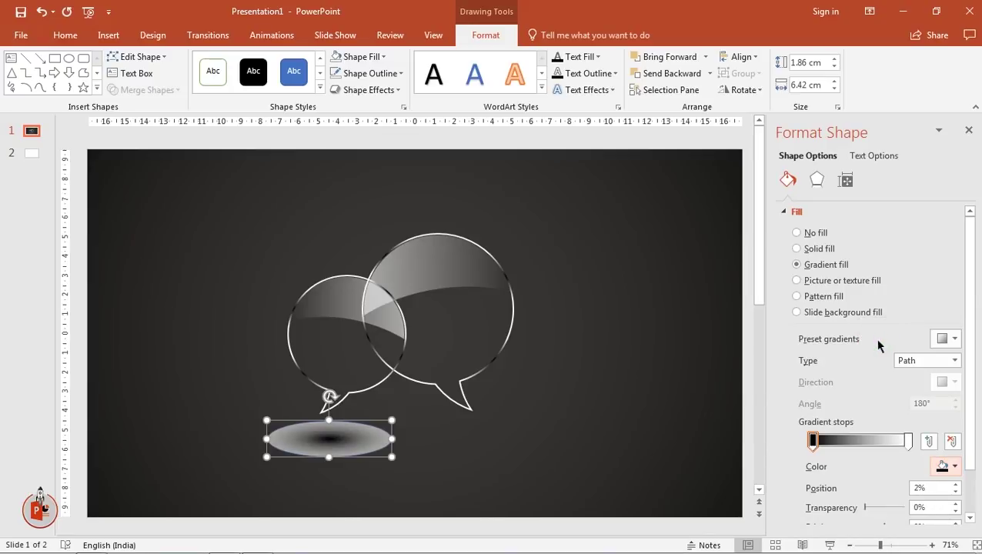
- Sample black from the slide with the Eyedropper for the outer gradient stop
left_click(909, 441)
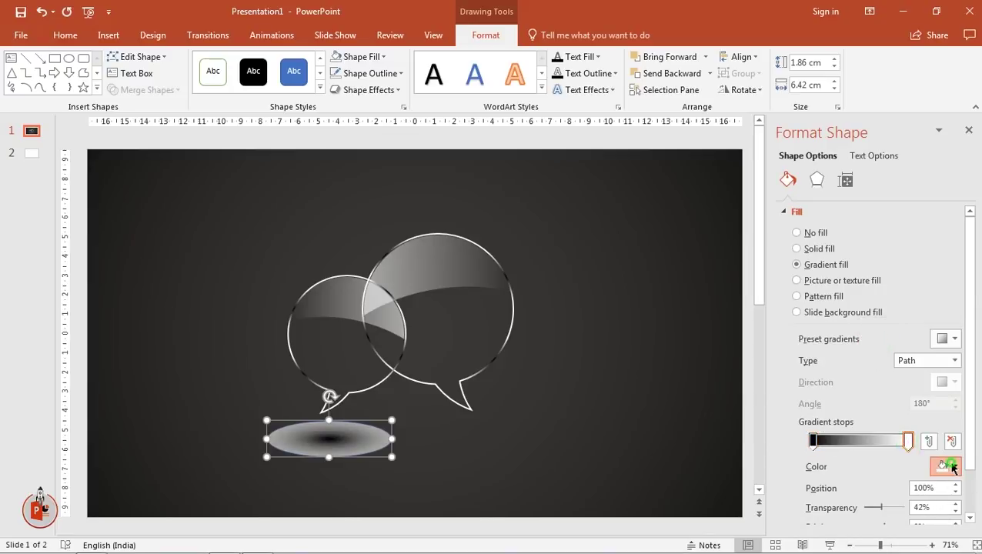
left_click(944, 466)
left_click(896, 449)
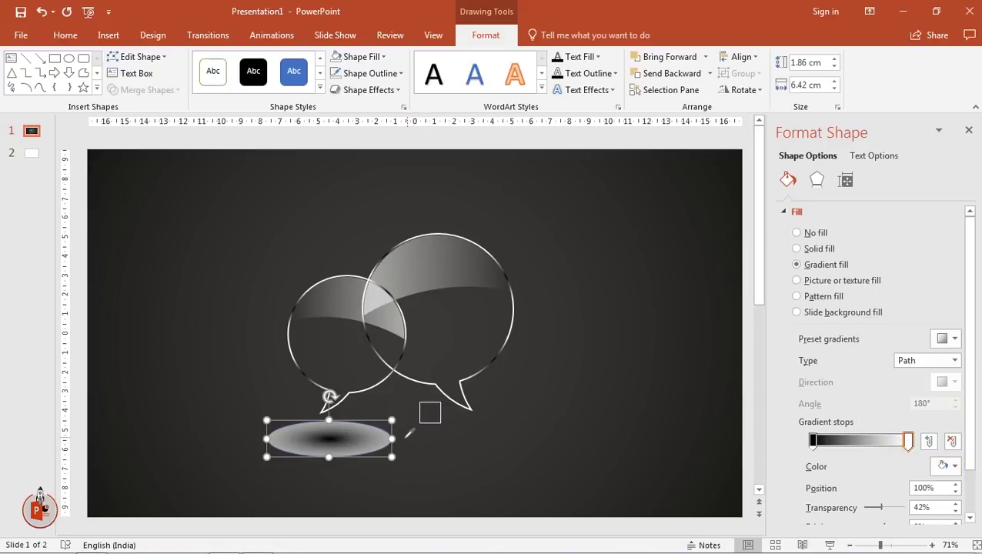
left_click(399, 439)
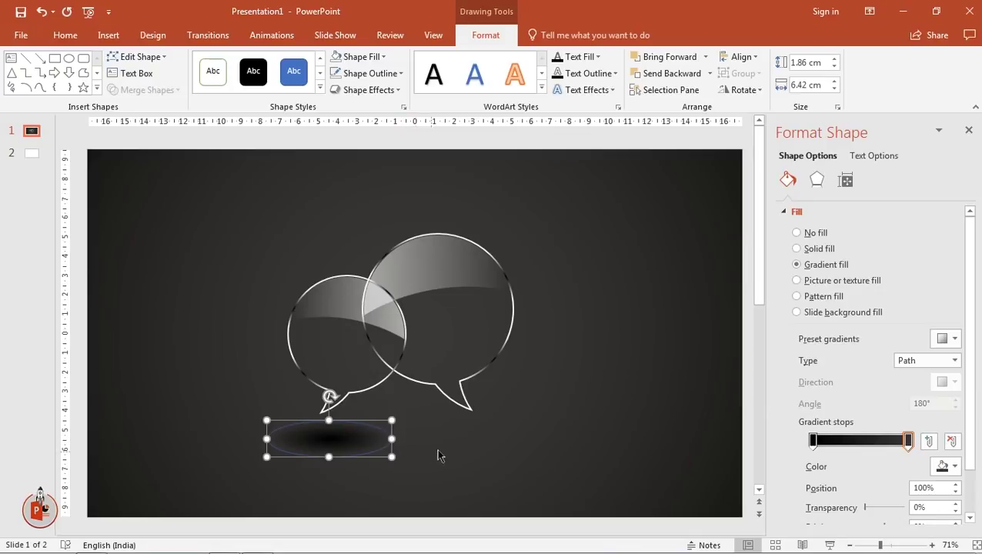
- Remove the ellipse's outline, fade the outer stop to 100% transparency and widen it
left_click(373, 74)
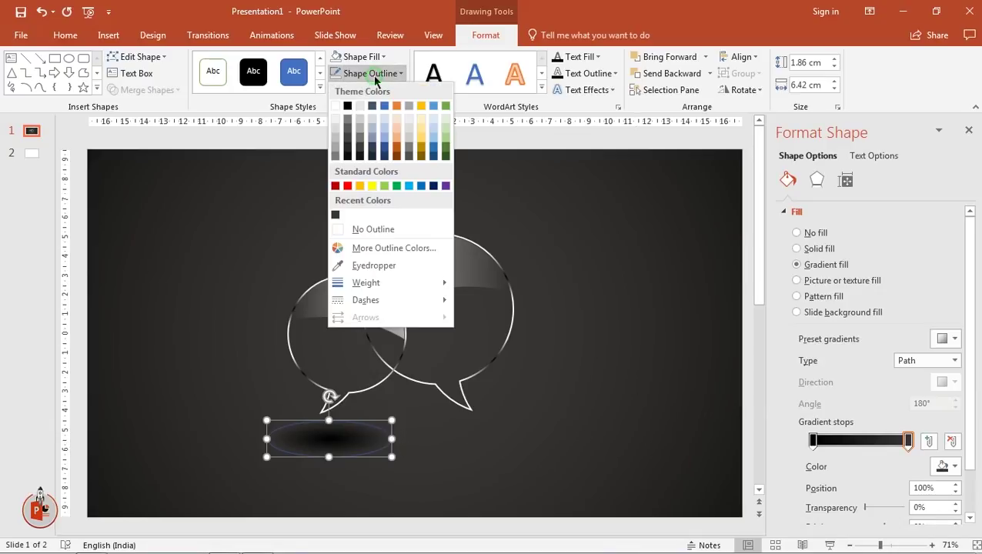
left_click(356, 229)
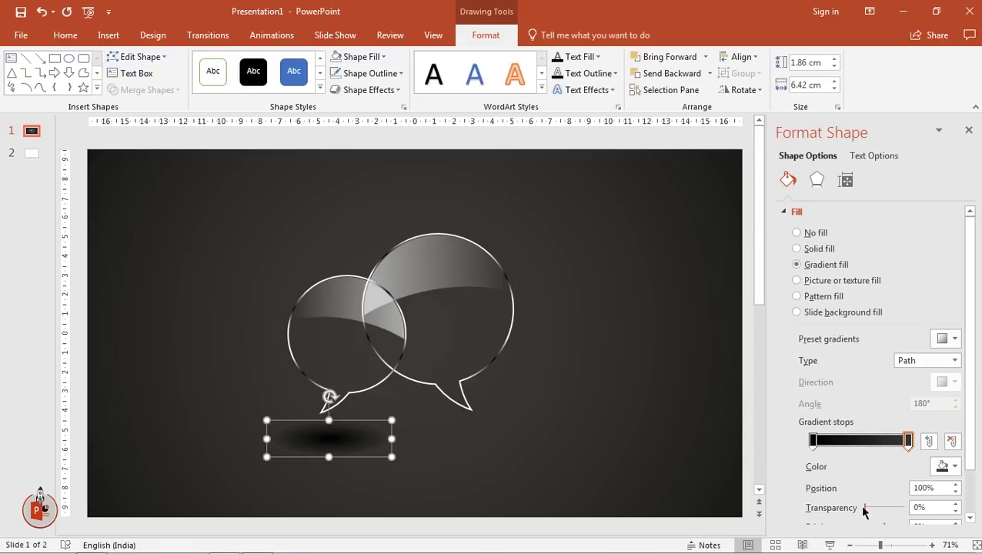
left_click(908, 445)
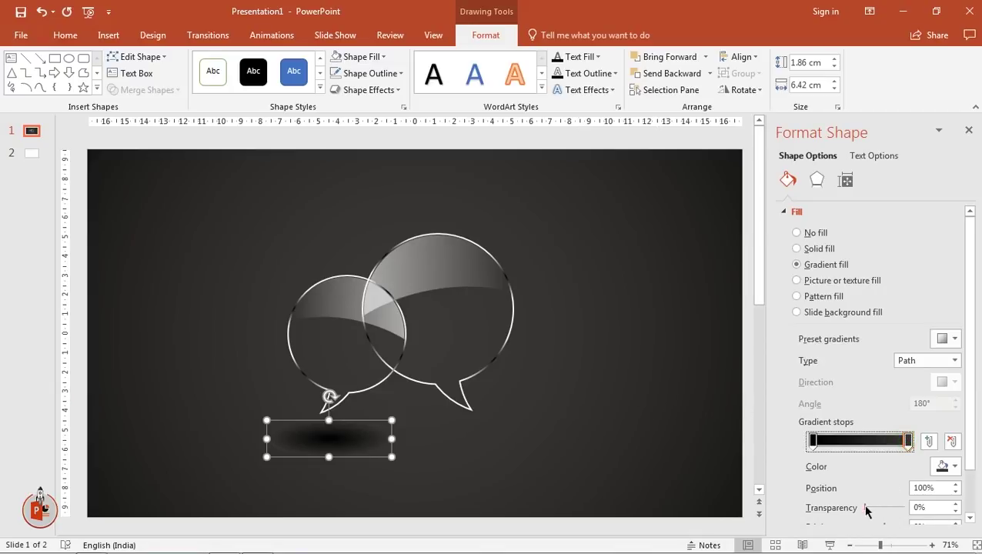
left_click_drag(866, 510, 920, 504)
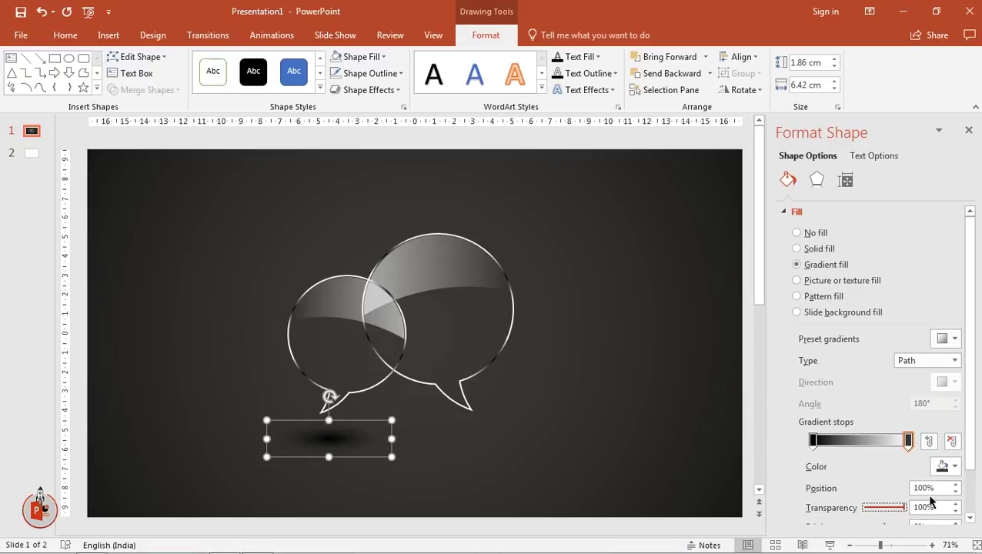
mouse_move(393, 437)
left_mouse_down()
mouse_move(450, 436)
mouse_move(357, 439)
left_mouse_up()
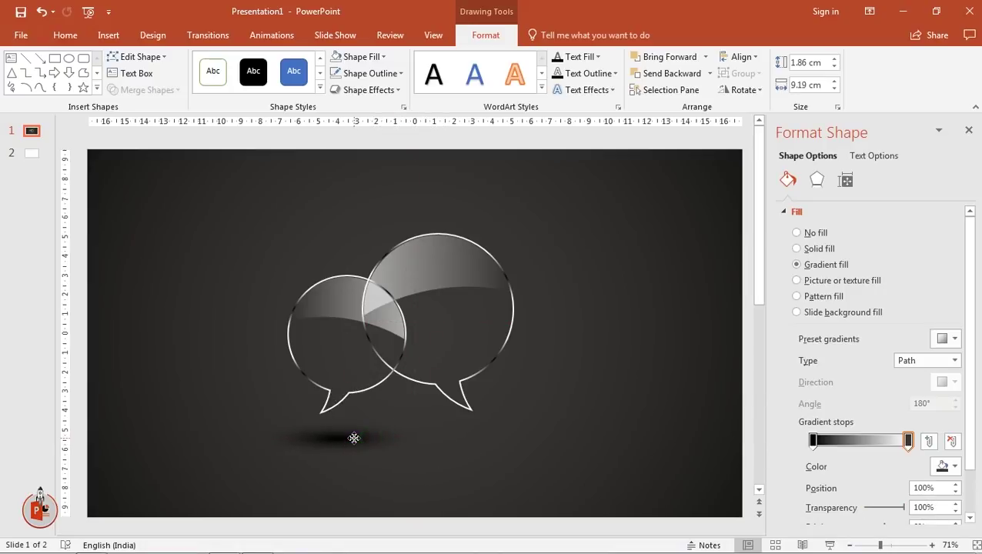
- Resize the shadow ellipse to about 1.5 × 7.36 cm and place it under the left tail
left_click_drag(426, 457, 390, 450)
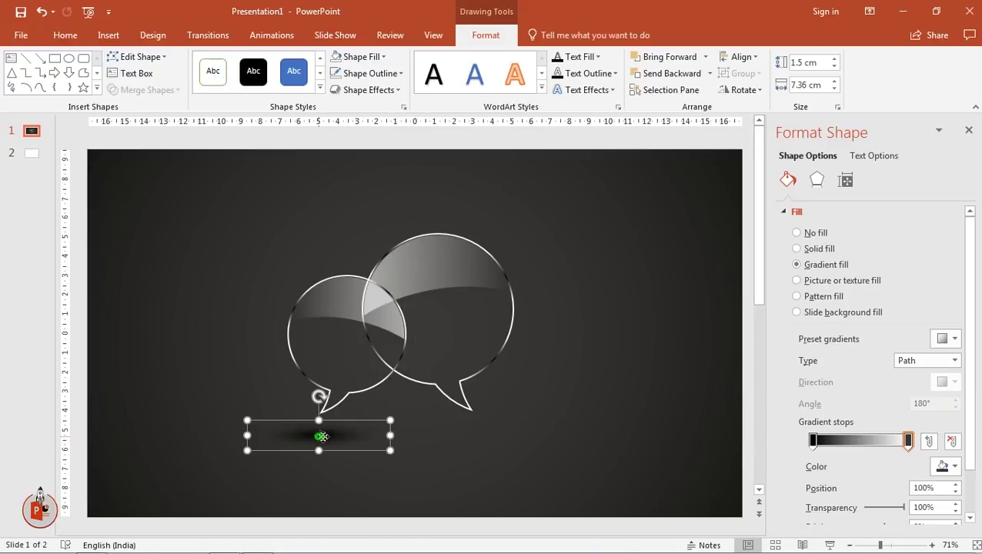
left_click_drag(320, 445, 336, 445)
left_click_drag(406, 451, 387, 444)
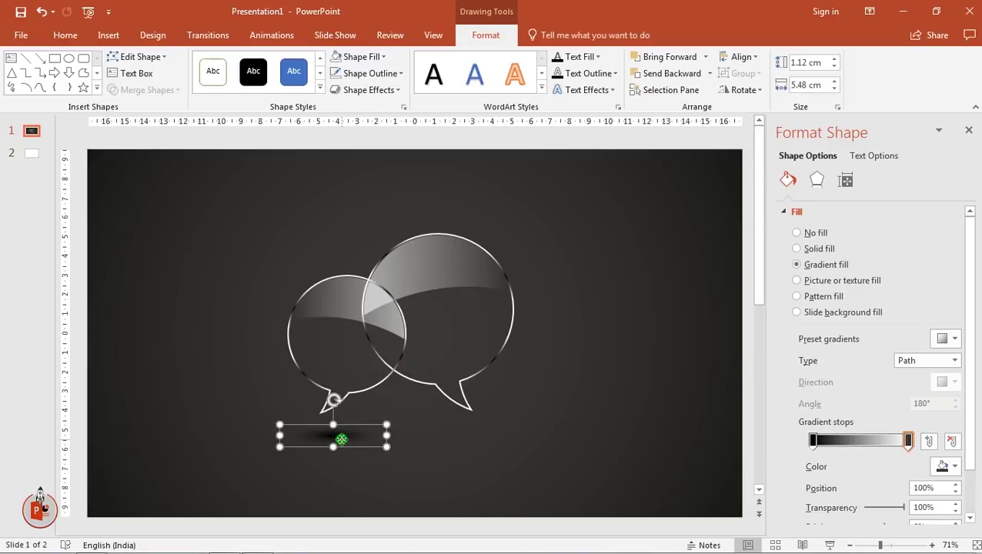
left_click_drag(348, 444, 454, 436)
- Duplicate the shadow and enlarge the copy to 1.64 × 8.03 cm beneath the larger bubble
key("ctrl+d")
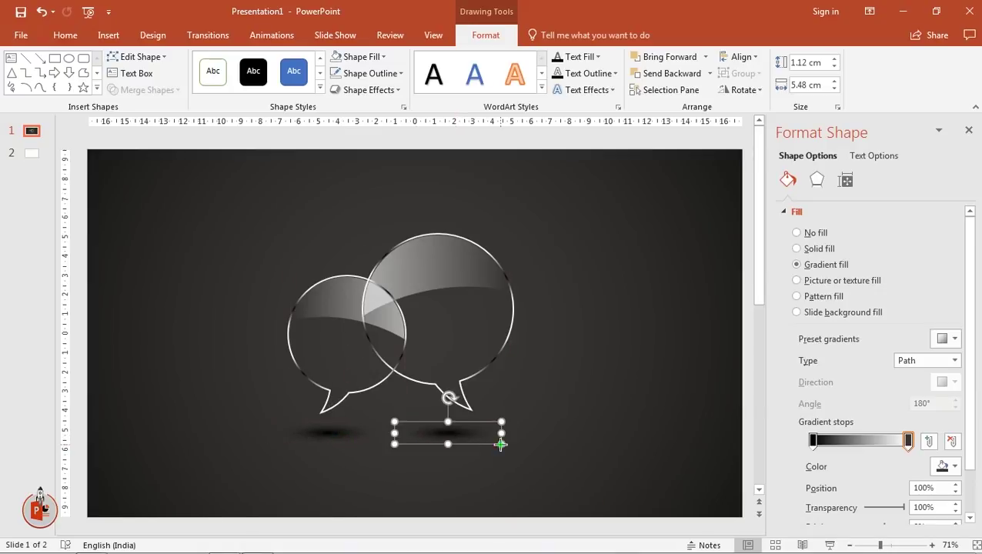
left_click(507, 444)
left_click(511, 442)
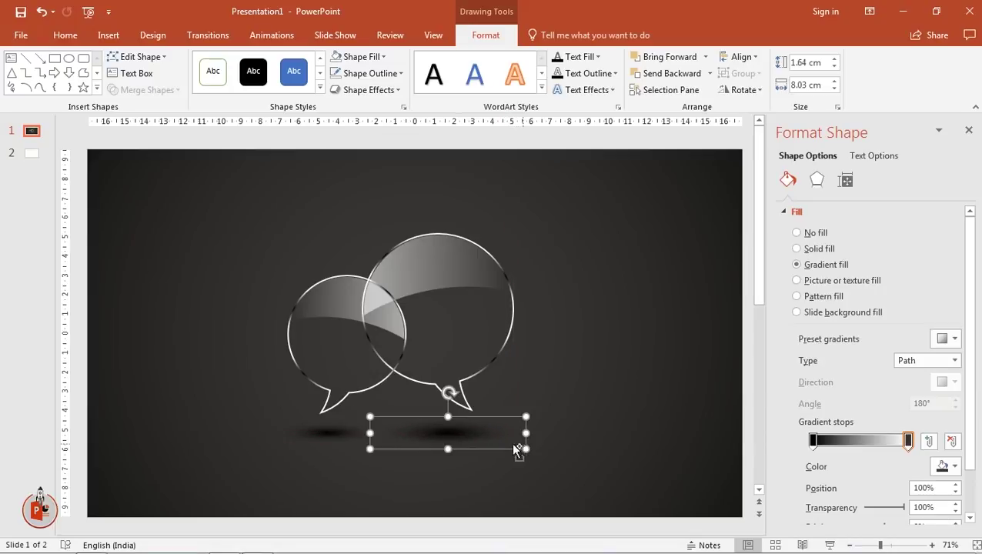
mouse_move(446, 432)
left_mouse_down()
mouse_move(458, 434)
mouse_move(449, 434)
left_mouse_up()
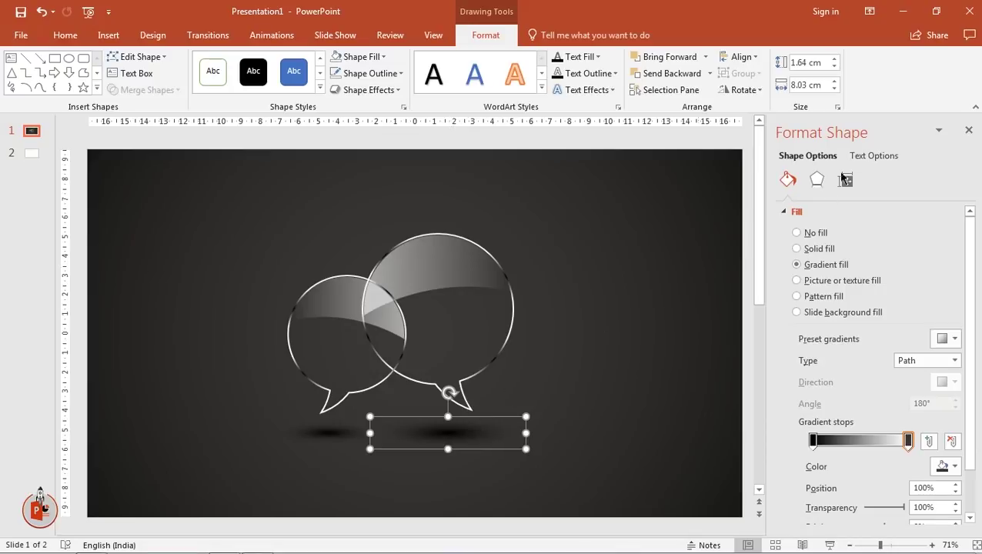
left_click(968, 131)
left_click(820, 304)
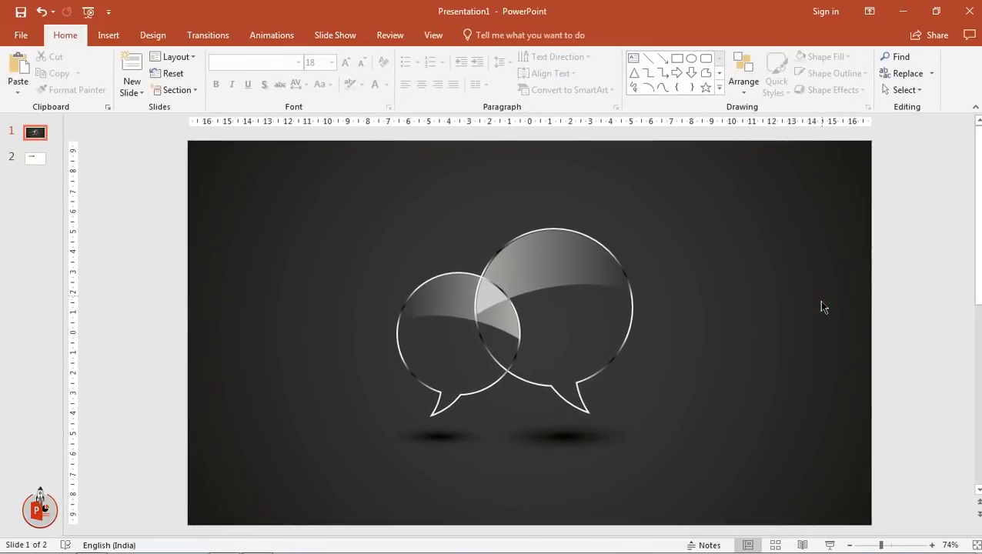
- Nudge both shadows into place and re-sample black for the left shadow, fading its stop to 100%
left_click_drag(571, 437, 579, 436)
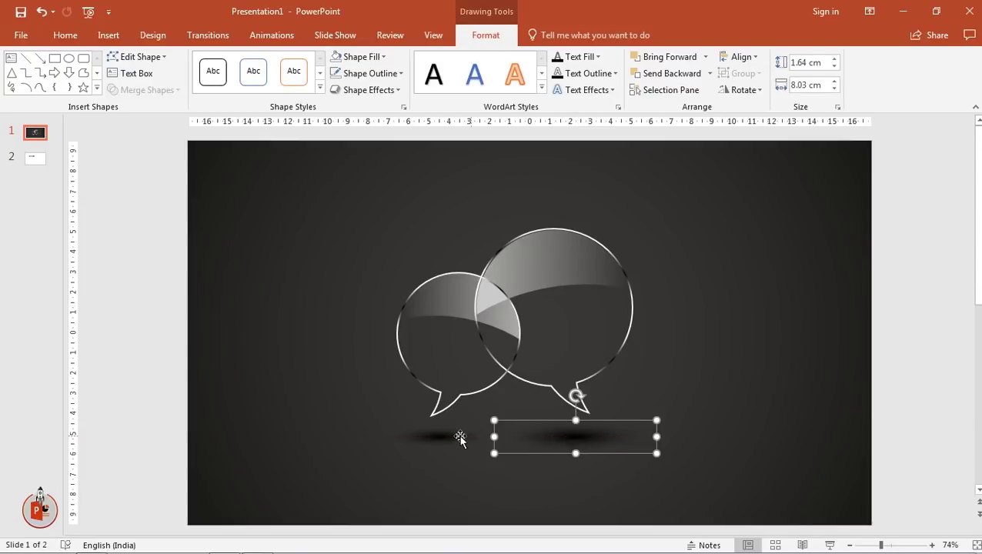
left_click_drag(449, 436, 448, 436)
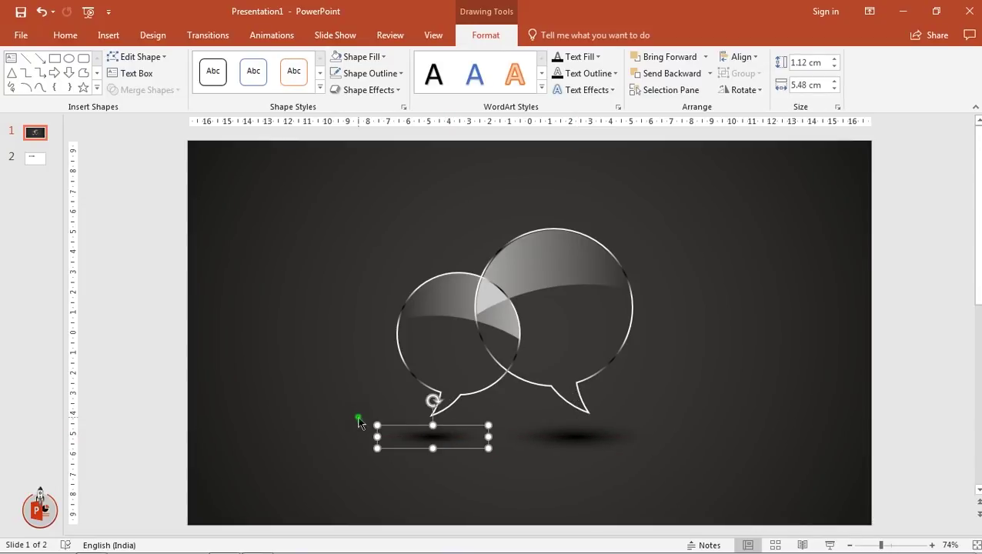
left_click(359, 427)
left_click(406, 439)
right_click(407, 440)
left_click(460, 429)
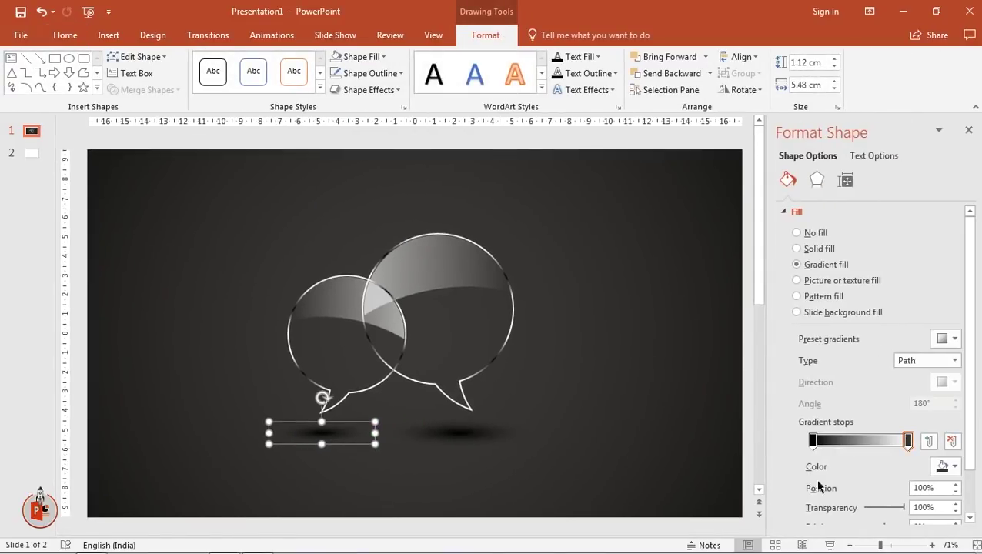
left_click(946, 466)
left_click(911, 452)
left_click(362, 434)
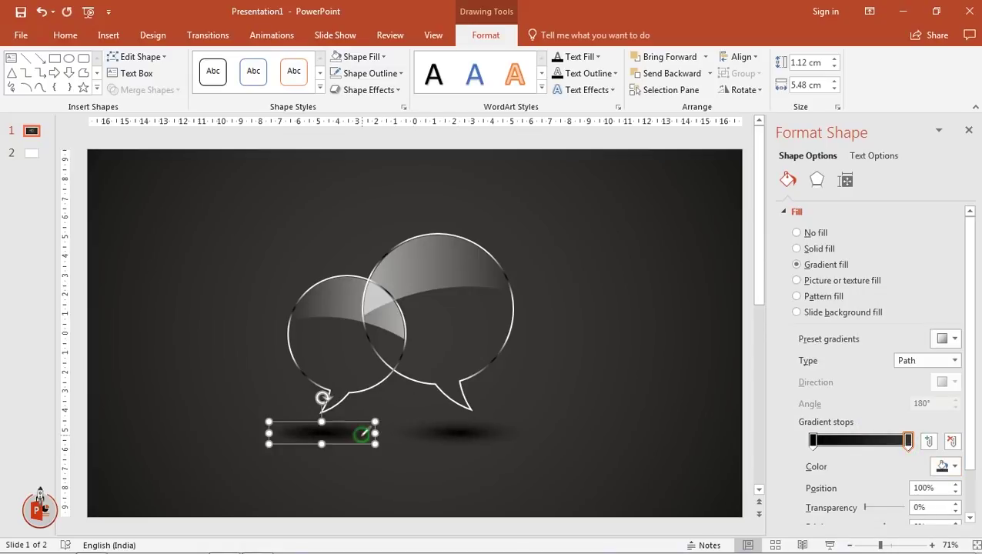
left_click_drag(864, 507, 906, 507)
- Re-sample black for the right shadow's stop with the Eyedropper and fade it to fully transparent
left_click(488, 436)
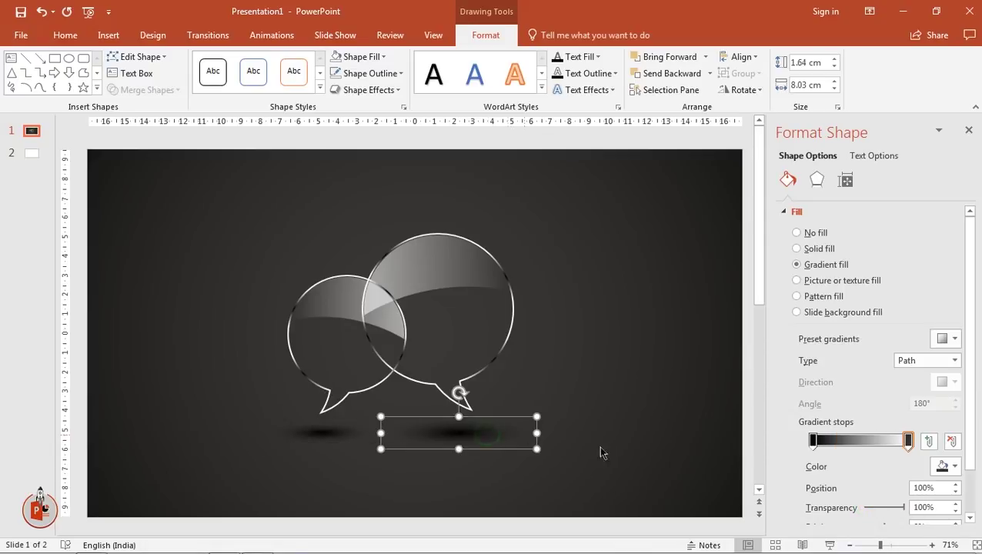
left_click(949, 465)
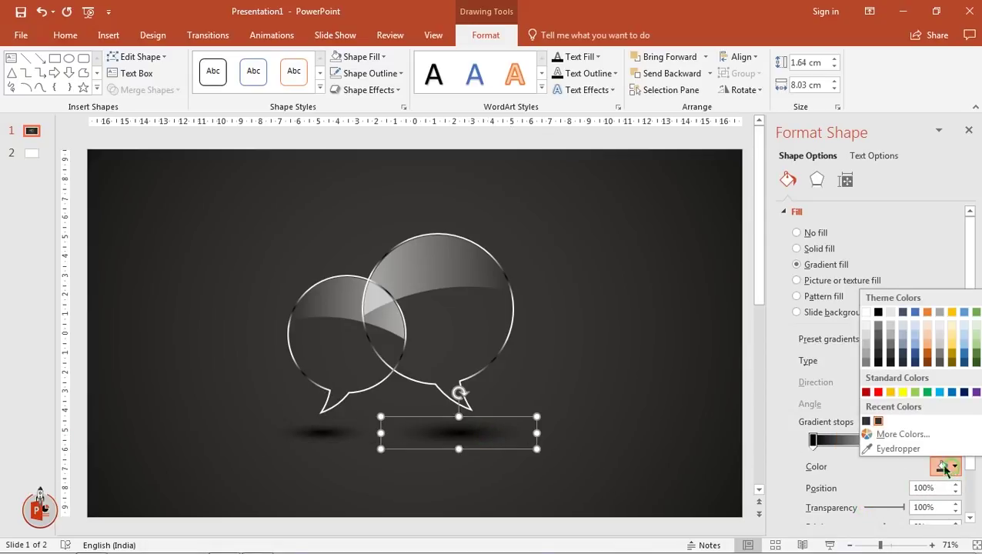
left_click(896, 451)
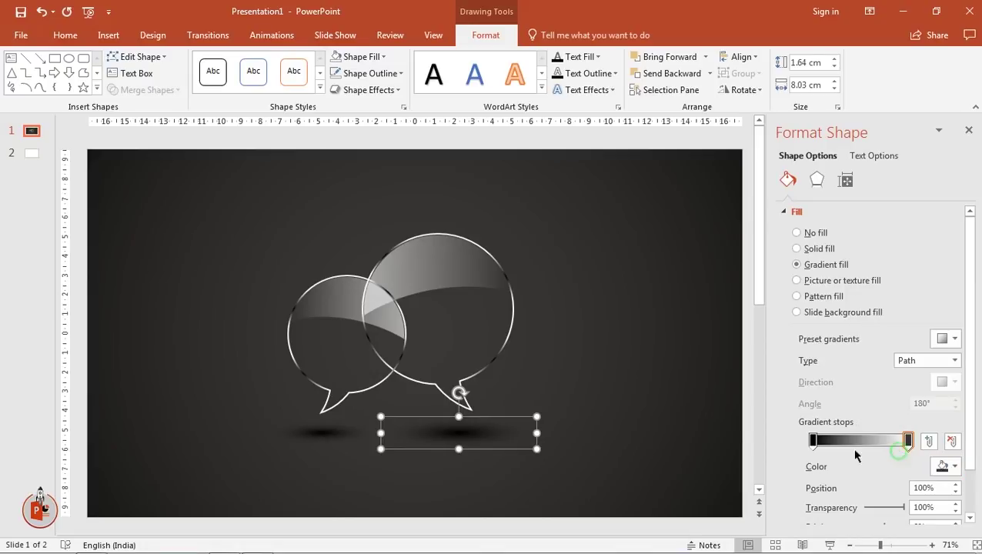
left_click(414, 433)
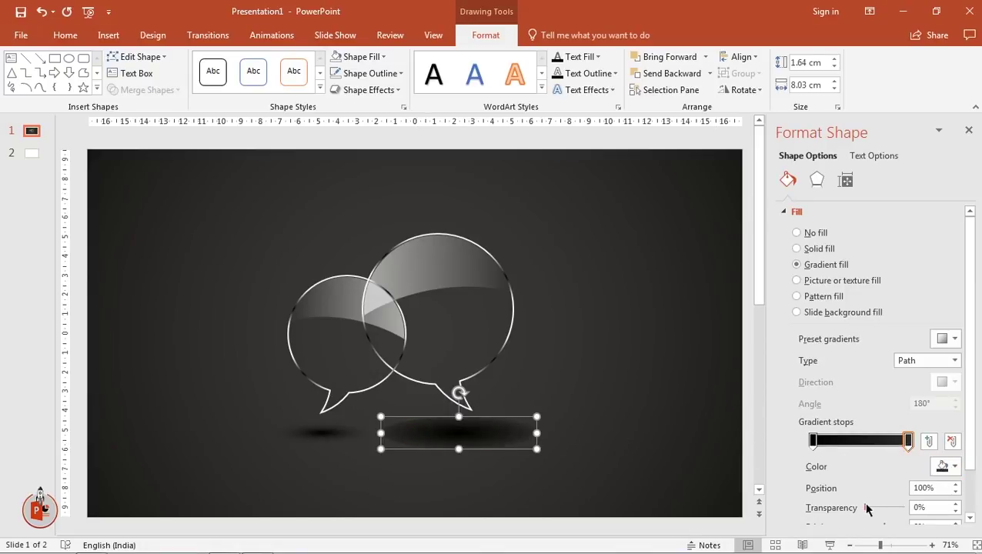
left_click_drag(865, 507, 918, 509)
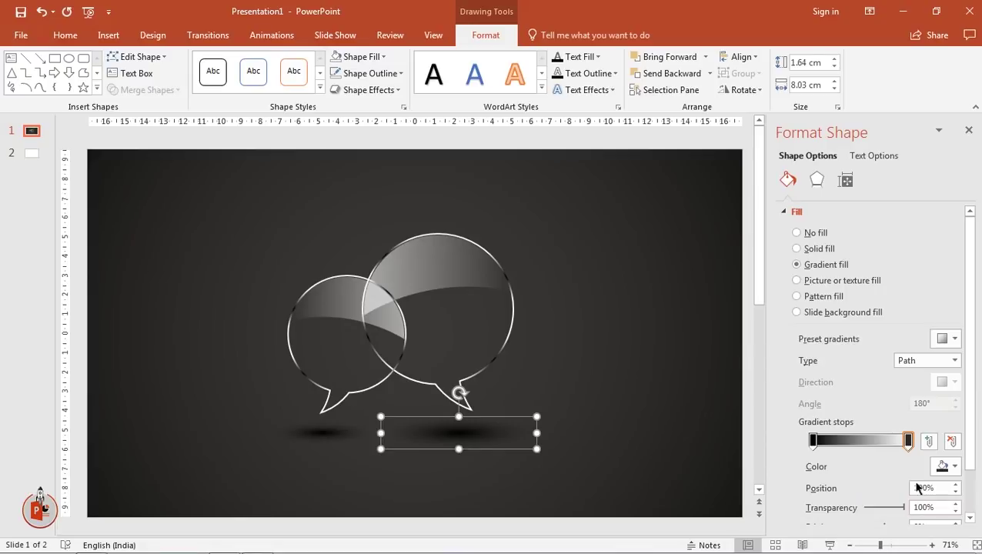
left_click(969, 130)
left_click(800, 324)
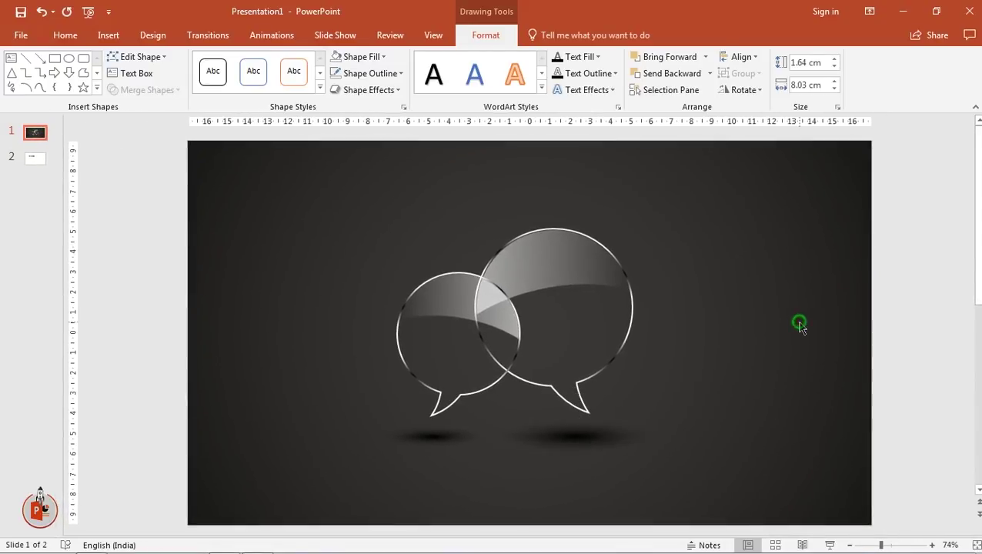
- Shrink the right shadow to 1.55 × 7.57 cm and centre it beneath its tail
left_click(598, 439)
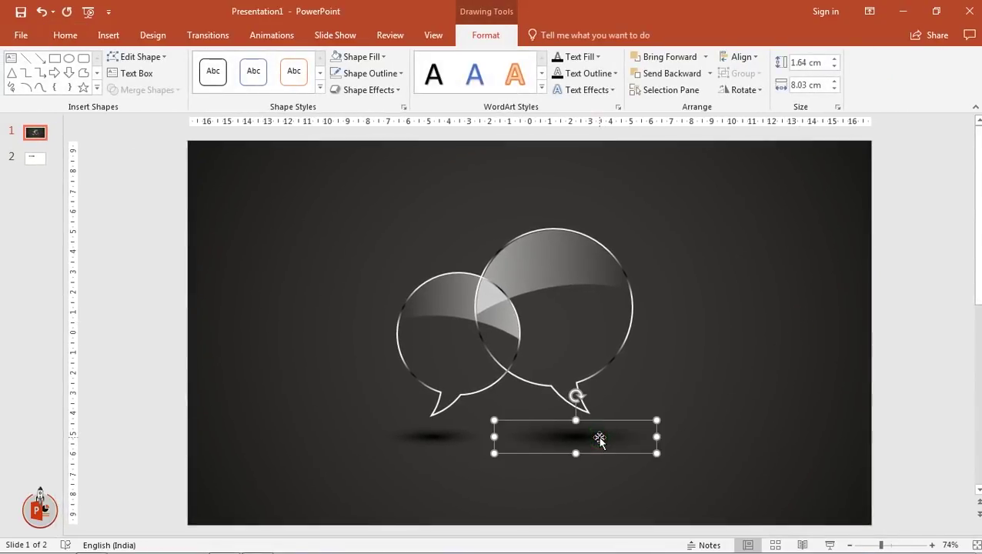
left_click_drag(656, 453, 651, 452)
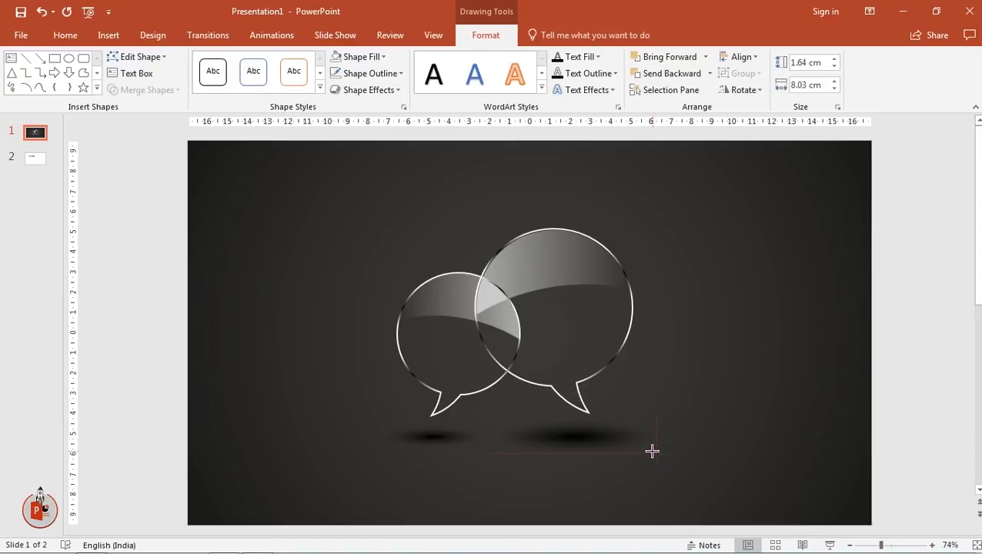
left_click_drag(585, 443, 582, 437)
left_click(728, 388)
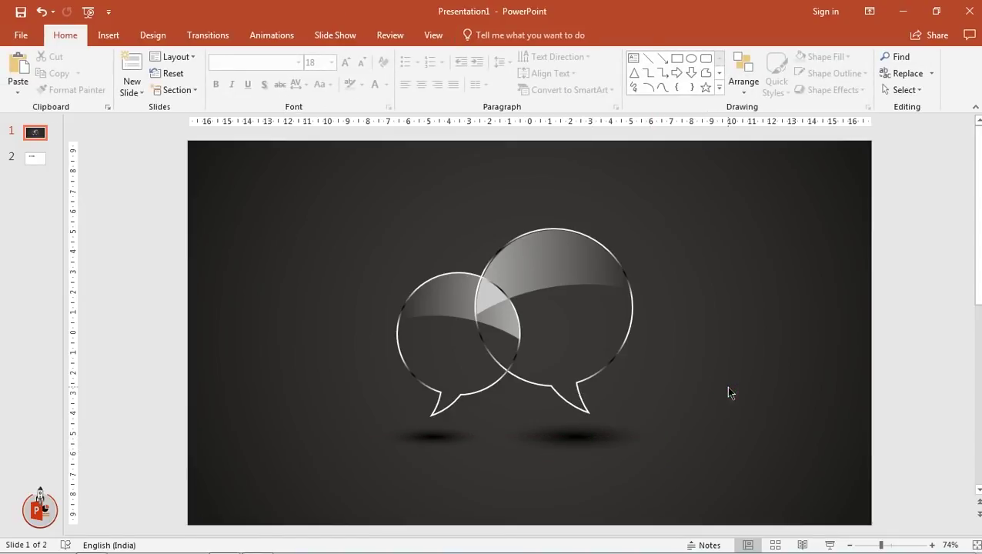
- Raise the right floor shadow's first gradient stop to about 23% transparency
scroll(726, 385, "down", 1, "ctrl")
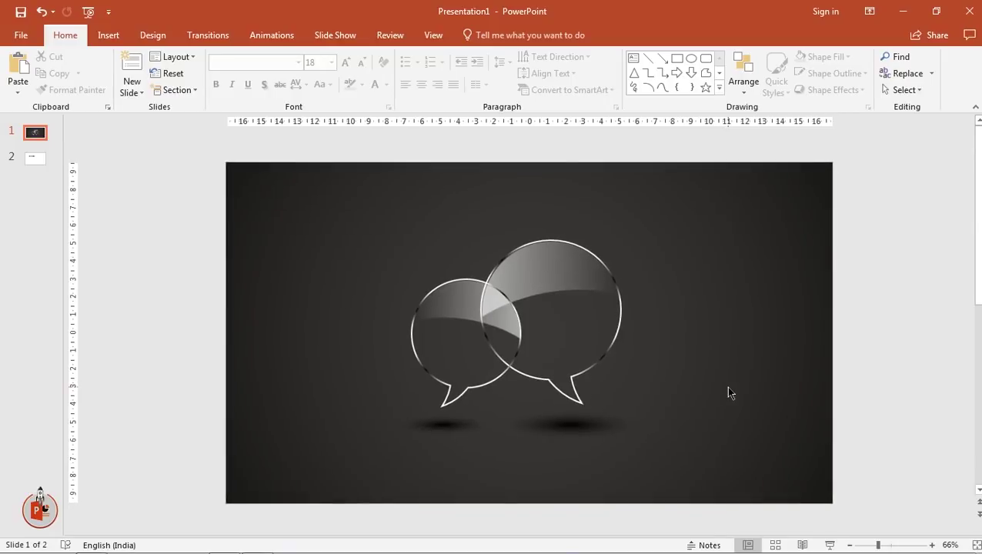
left_click(466, 426)
left_click(575, 420, "shift")
right_click(581, 426)
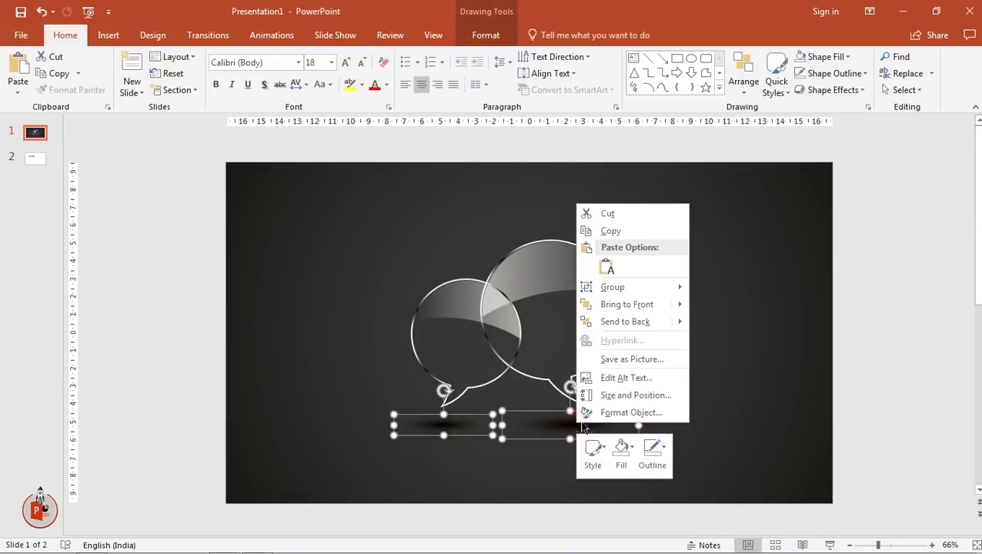
left_click(630, 413)
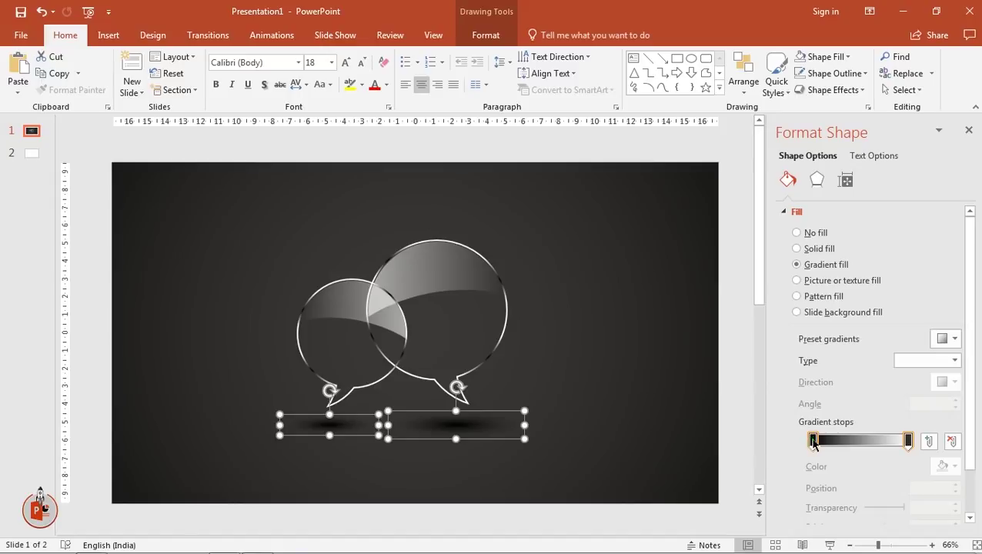
left_click(668, 417)
left_click(474, 422)
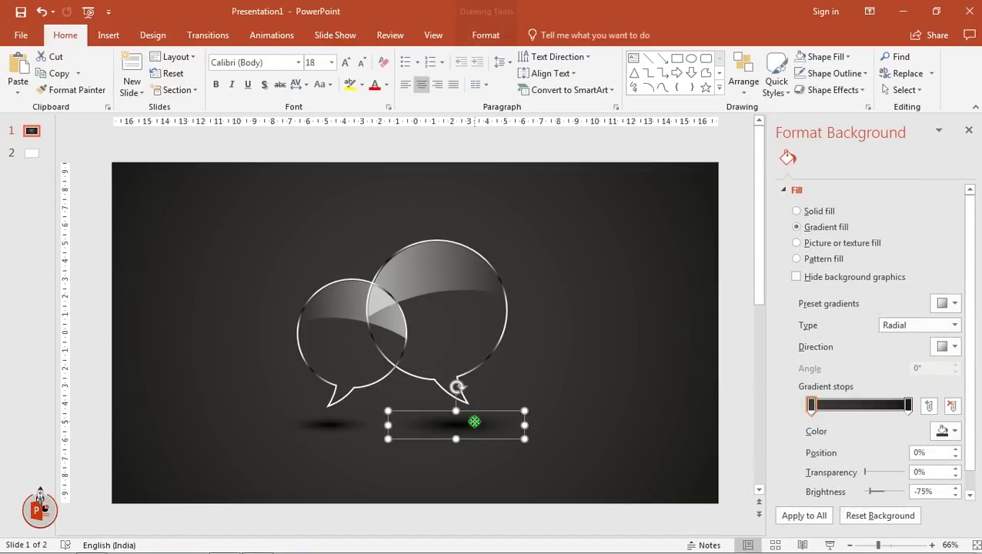
left_click(813, 441)
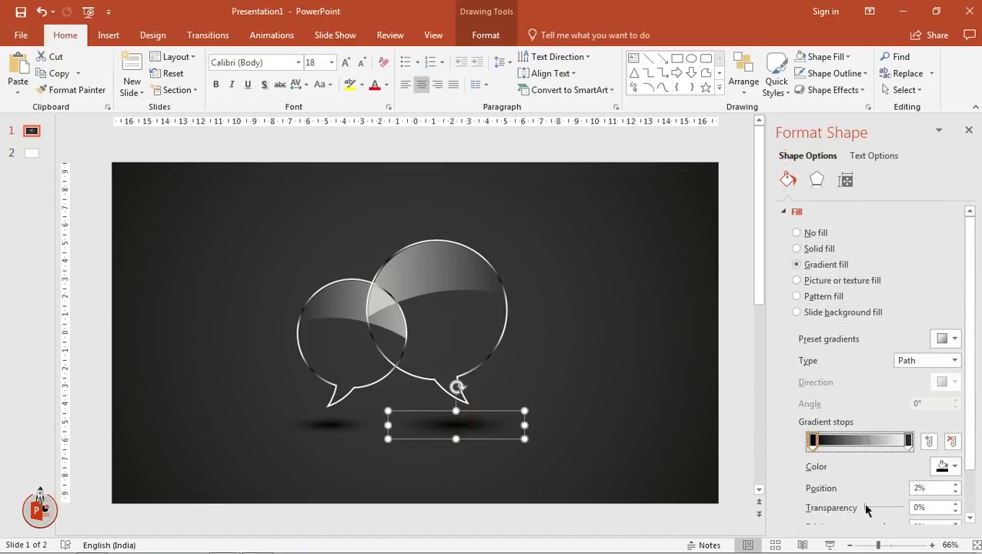
left_click_drag(865, 508, 877, 507)
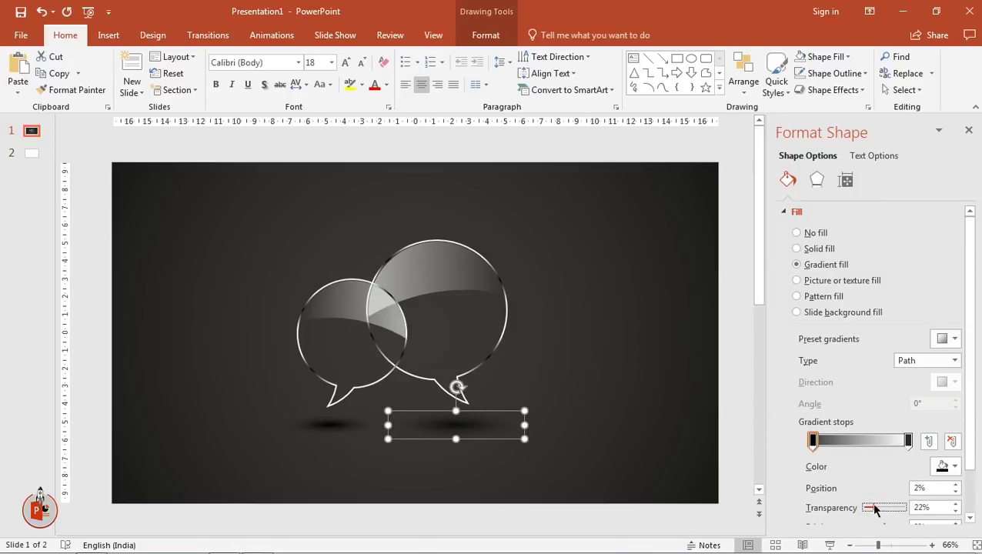
- Raise the left floor shadow's centre stop to about 22% transparency and close the pane
left_click(335, 425)
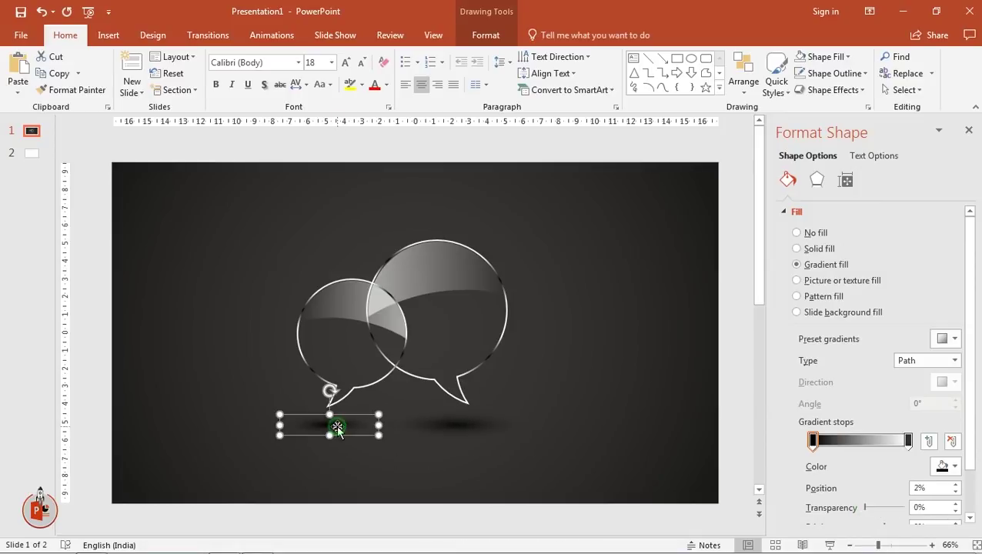
left_click_drag(867, 508, 875, 507)
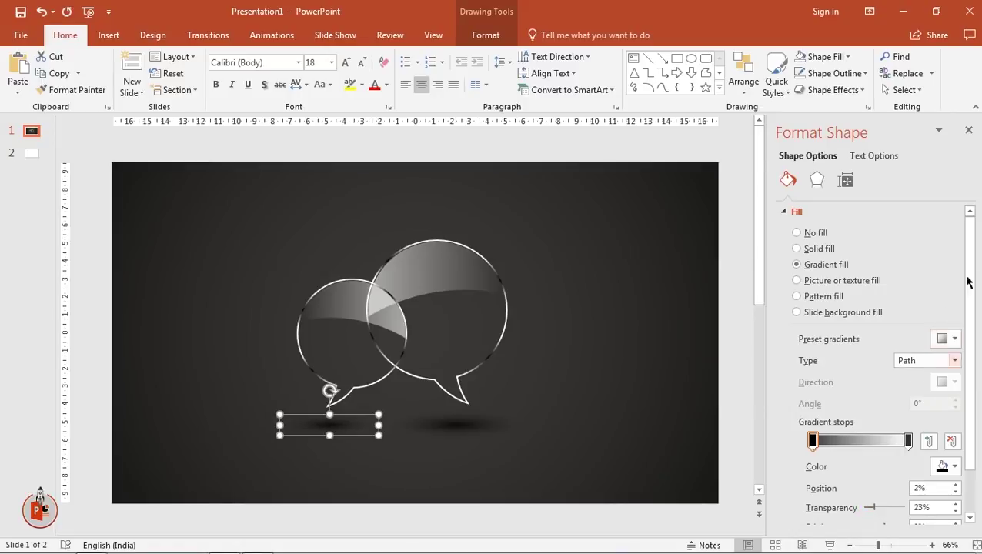
left_click(969, 130)
left_click(790, 317)
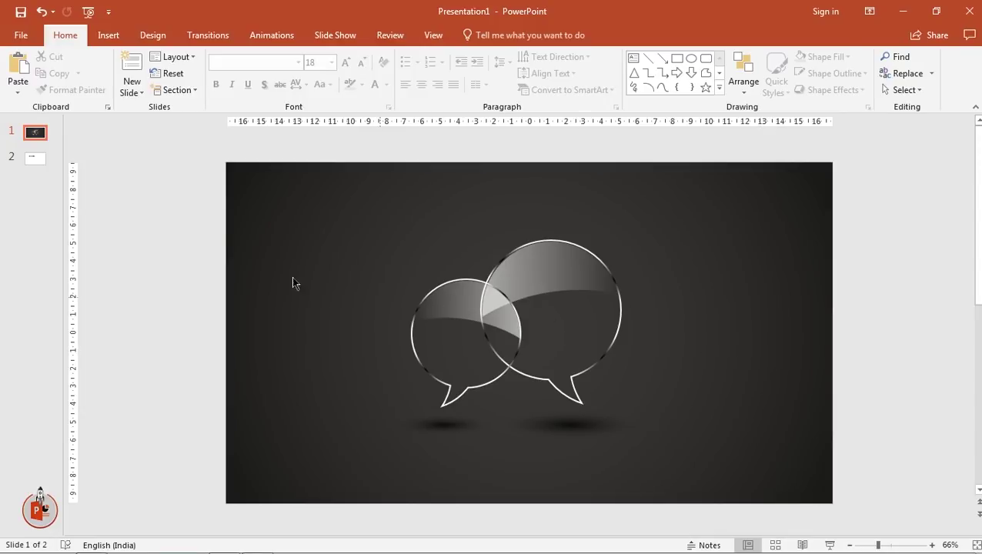
- Draw a wide oval across the slide bottom and stretch it to 17.58 × 41.41 cm
left_click(109, 34)
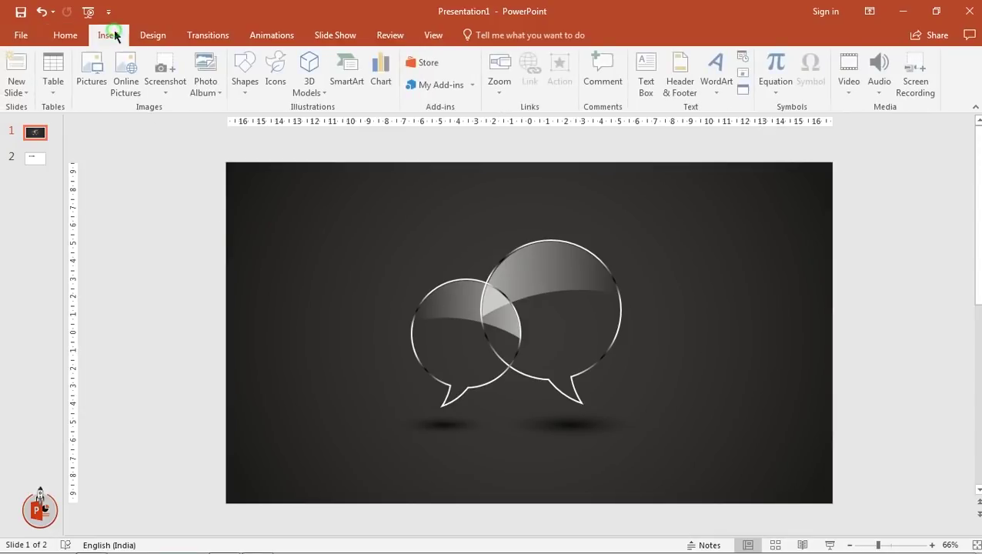
left_click(245, 92)
left_click(298, 123)
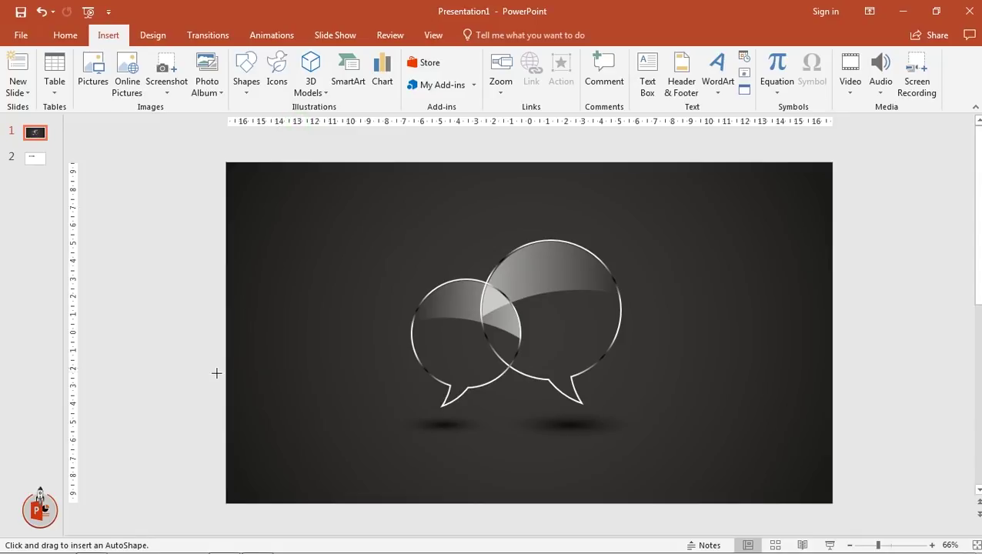
mouse_move(179, 357)
left_mouse_down()
mouse_move(931, 523)
mouse_move(922, 522)
left_mouse_up()
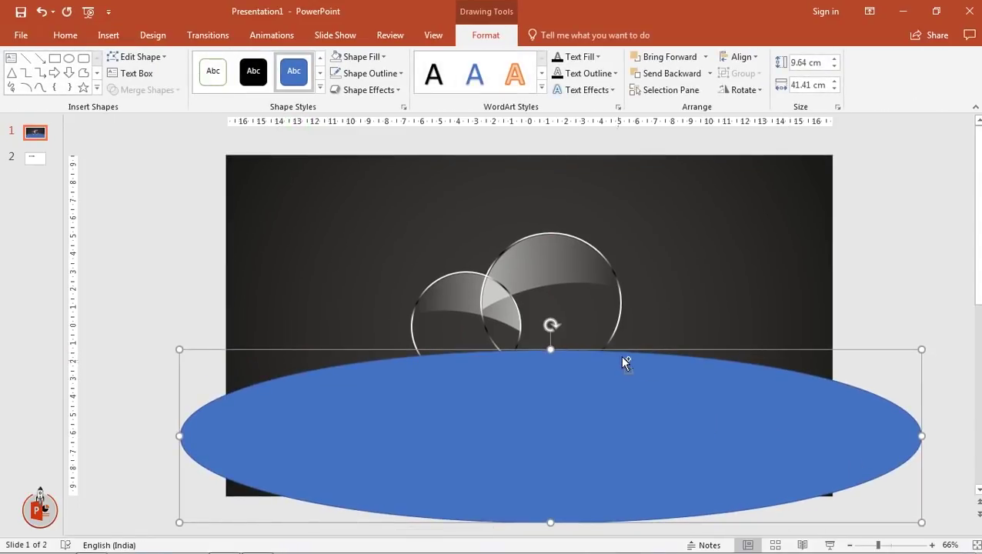
scroll(625, 354, "down", 2, "ctrl")
scroll(628, 358, "down", 2, "ctrl")
scroll(627, 357, "down", 1, "ctrl")
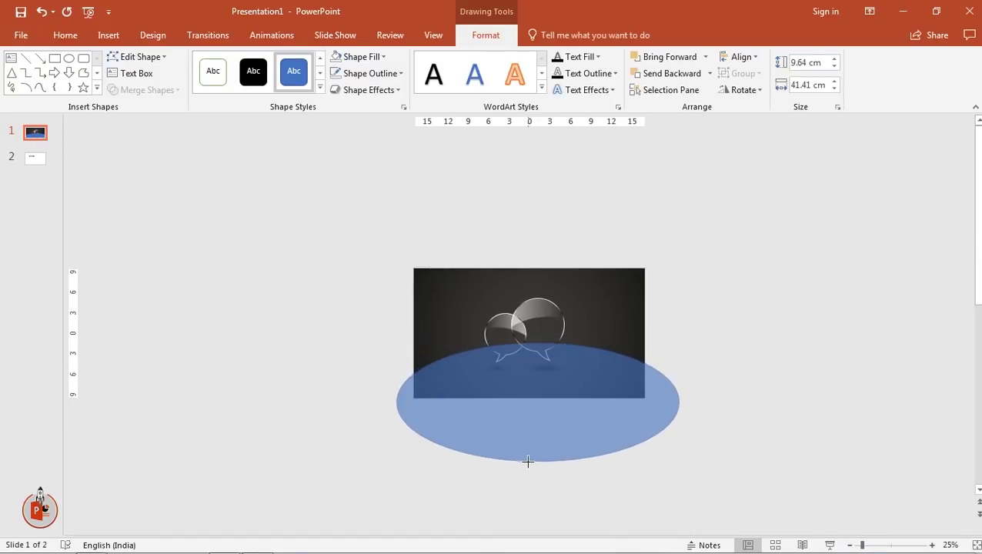
mouse_move(536, 410)
left_mouse_down()
mouse_move(536, 463)
mouse_move(502, 406)
left_mouse_up()
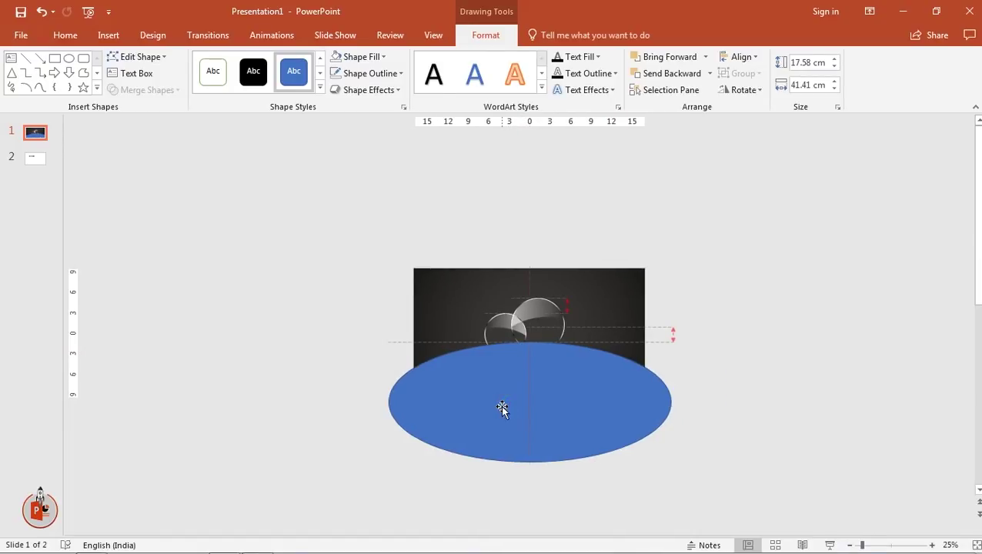
- Change the big oval's fill colour to white
right_click(501, 405)
left_click(536, 396)
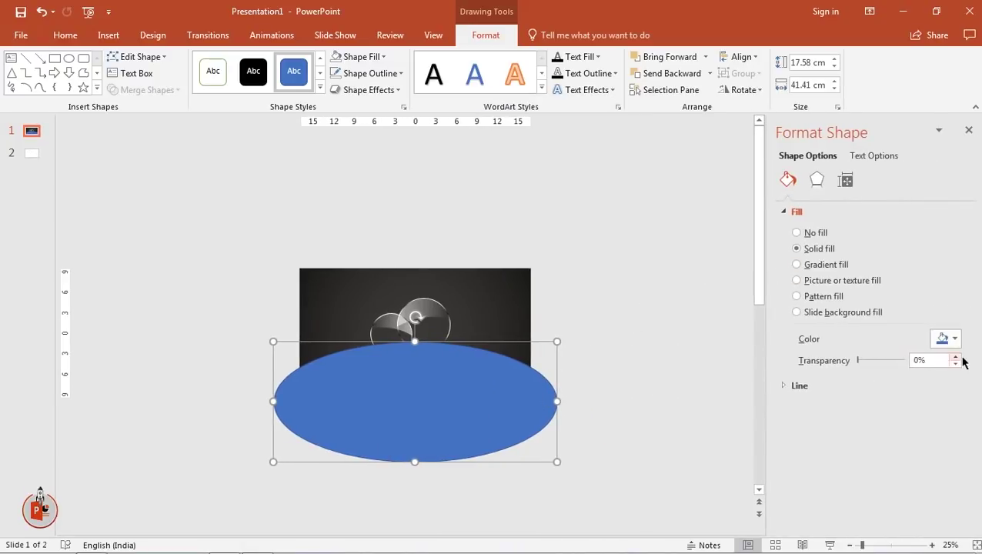
left_click(948, 340)
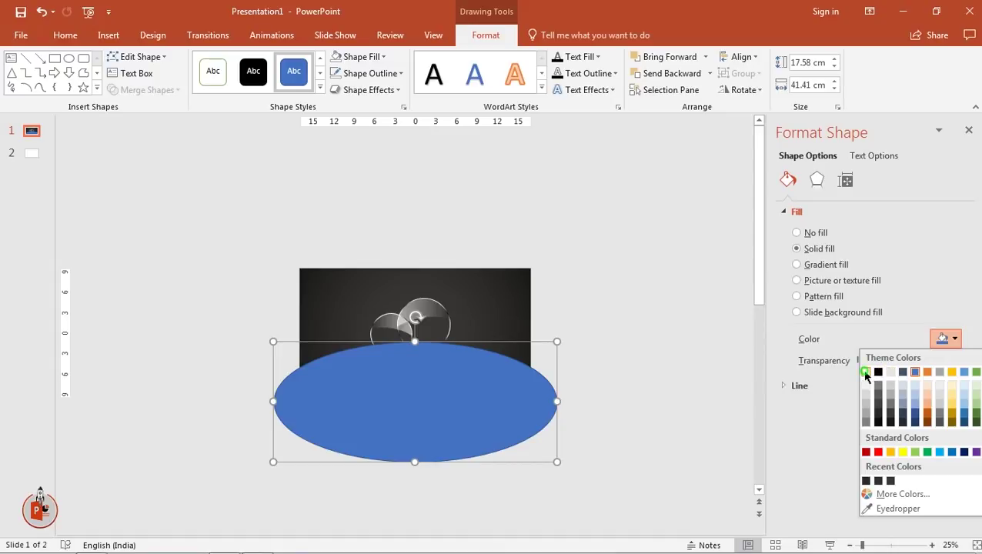
left_click(866, 371)
- Remove the oval's outline and give it 25 pt soft edges
left_click(785, 213)
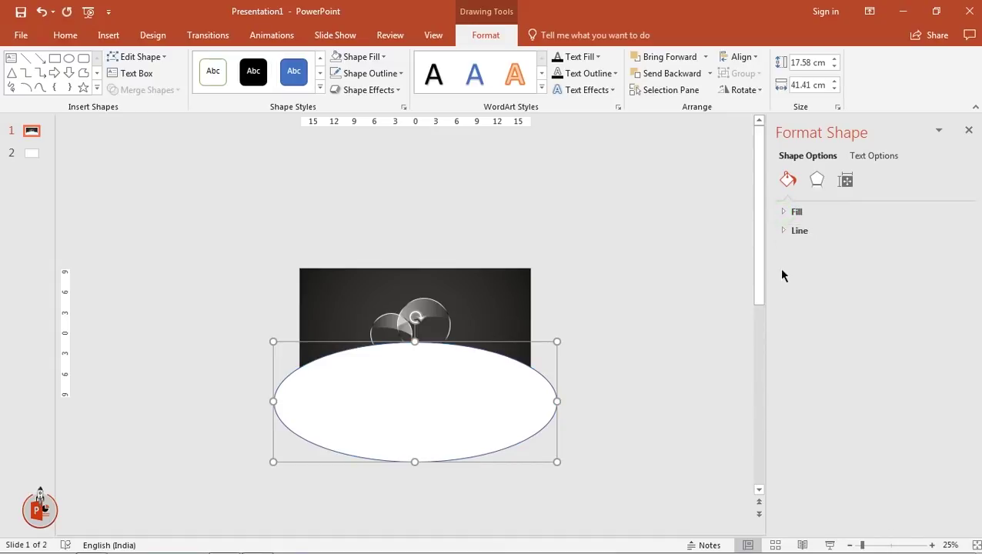
left_click(782, 232)
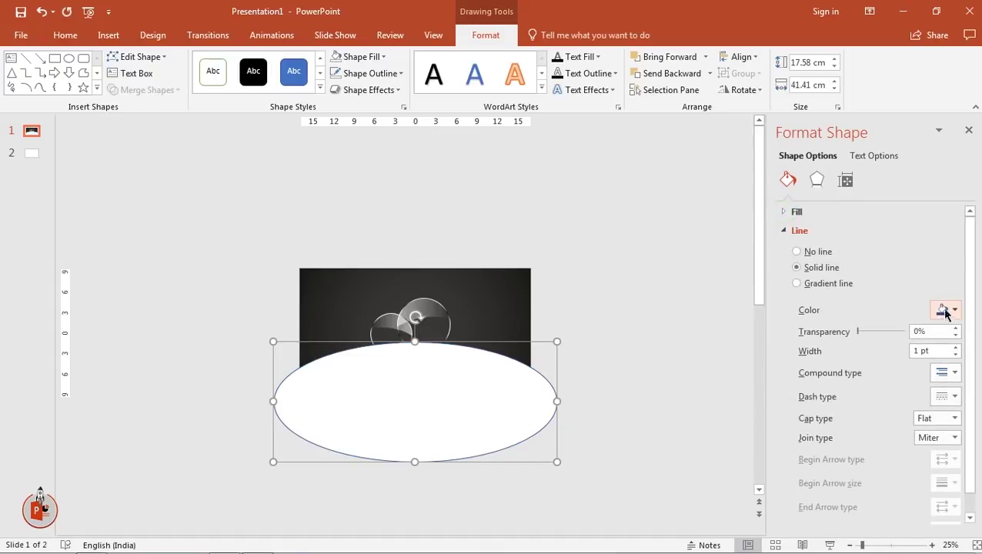
left_click(825, 253)
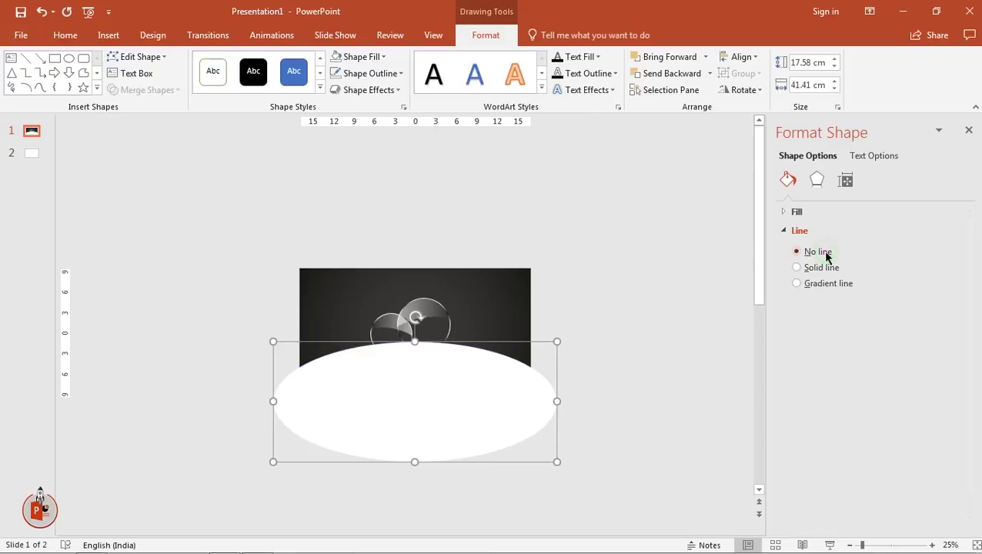
left_click(777, 230)
left_click(817, 182)
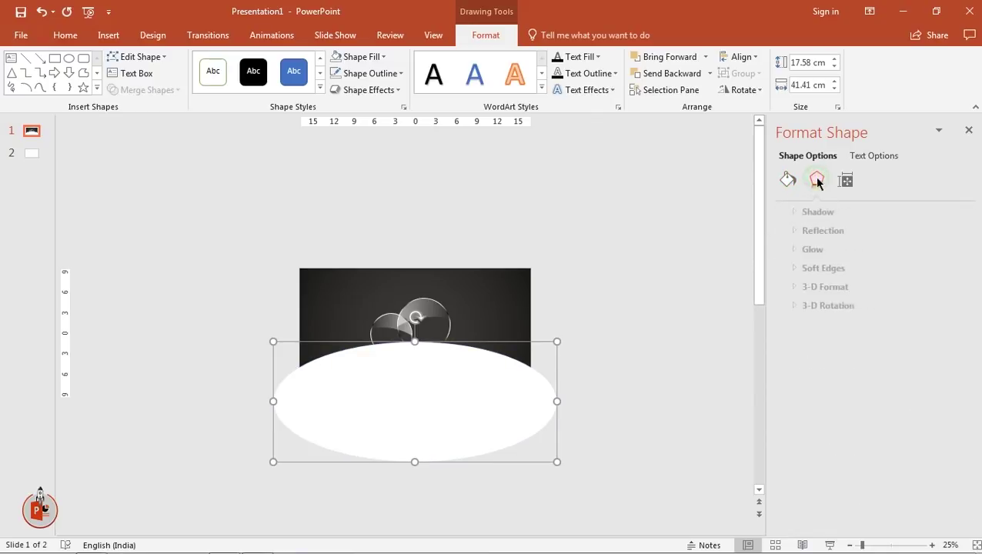
left_click(804, 269)
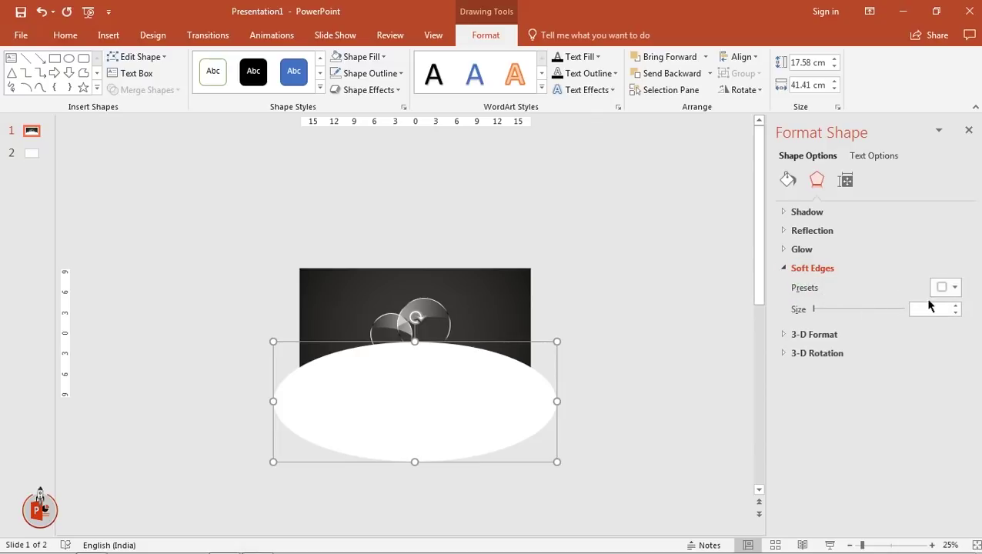
left_click(951, 287)
left_click(927, 415)
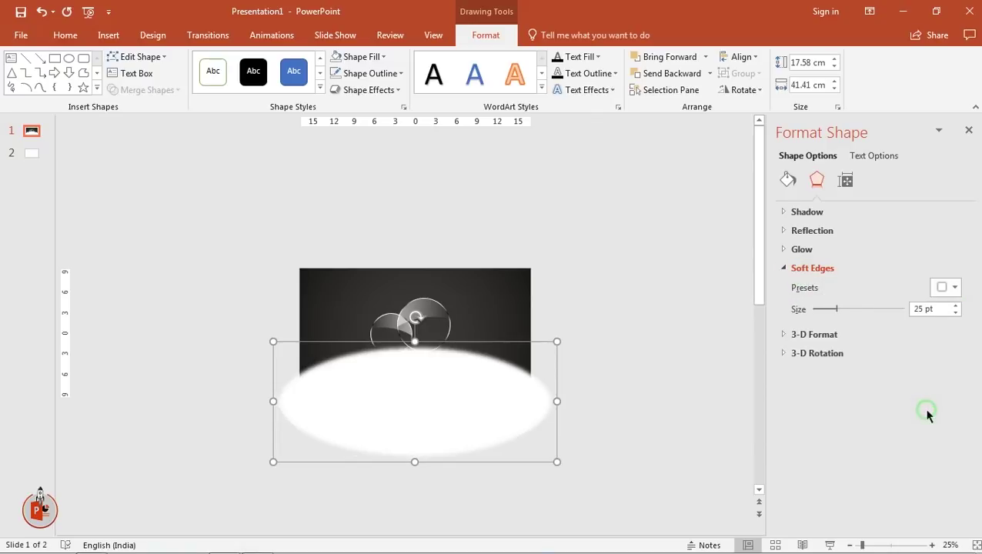
- Set the white oval's fill transparency to about 92%
left_click(787, 180)
left_click(794, 213)
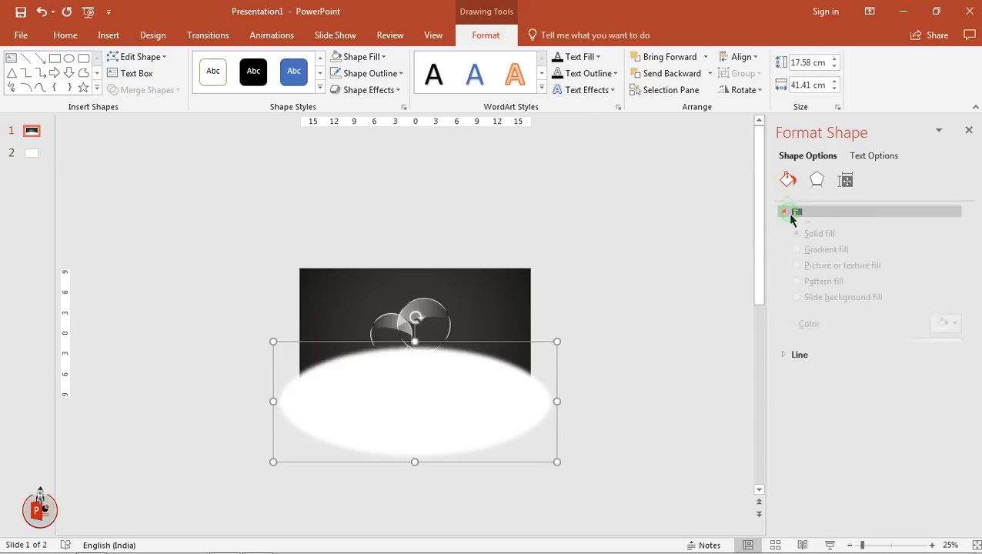
left_click_drag(858, 364, 901, 364)
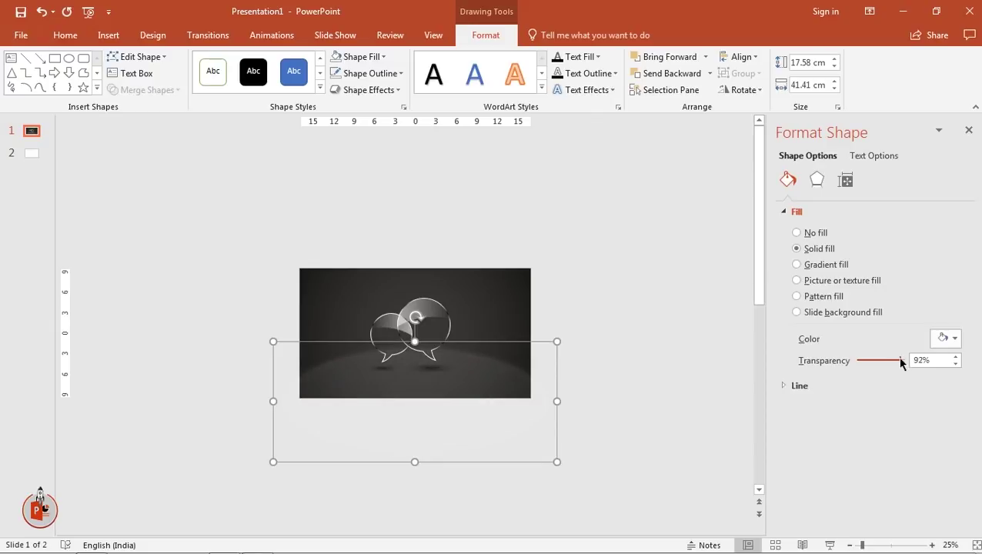
- Widen the glow oval to 51.71 cm and centre it under the bubbles
left_click(559, 403)
left_click(620, 398)
left_click_drag(500, 378, 464, 374)
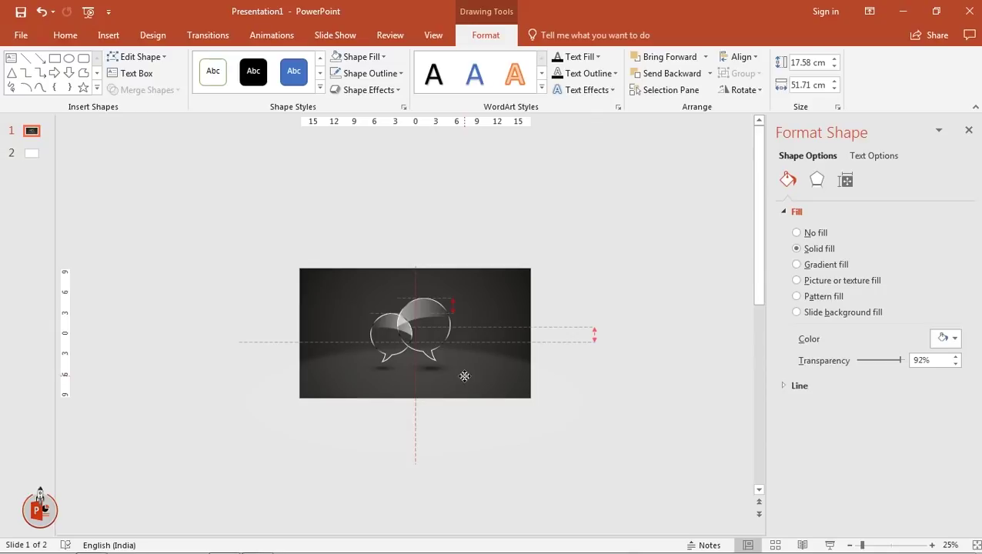
left_click_drag(464, 376, 465, 377)
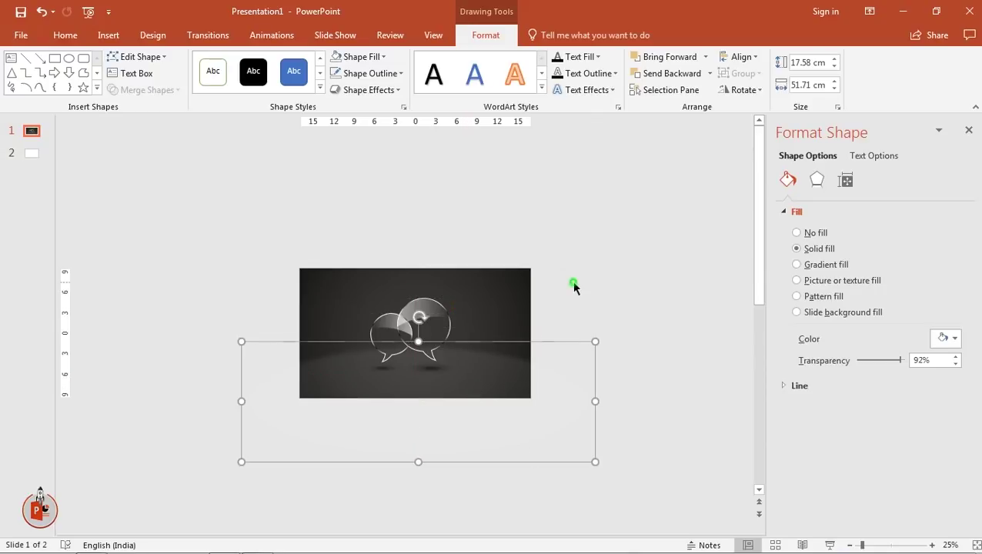
left_click(573, 287)
- Copy the glow oval, paste it as a picture, and delete the original shape
left_click(467, 377)
right_click(467, 379)
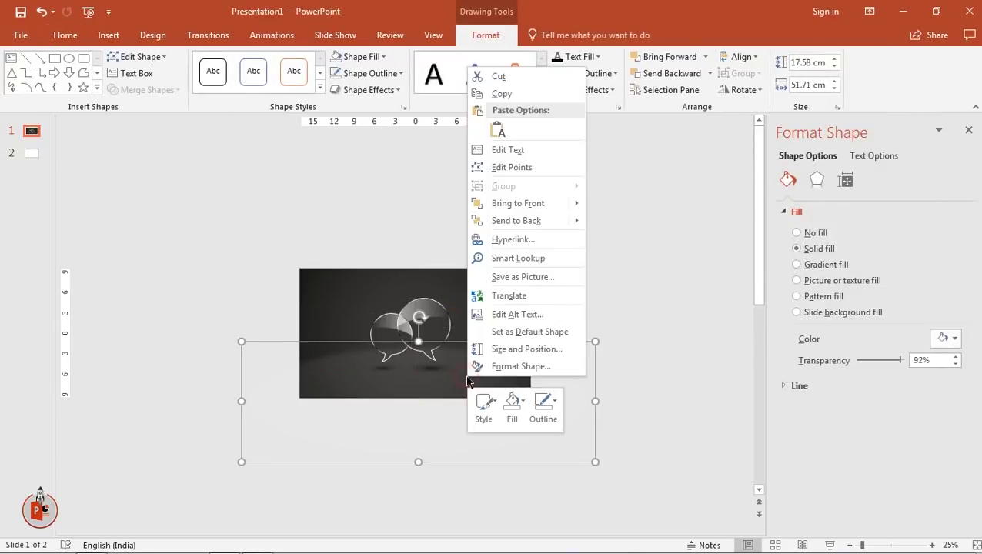
left_click(502, 94)
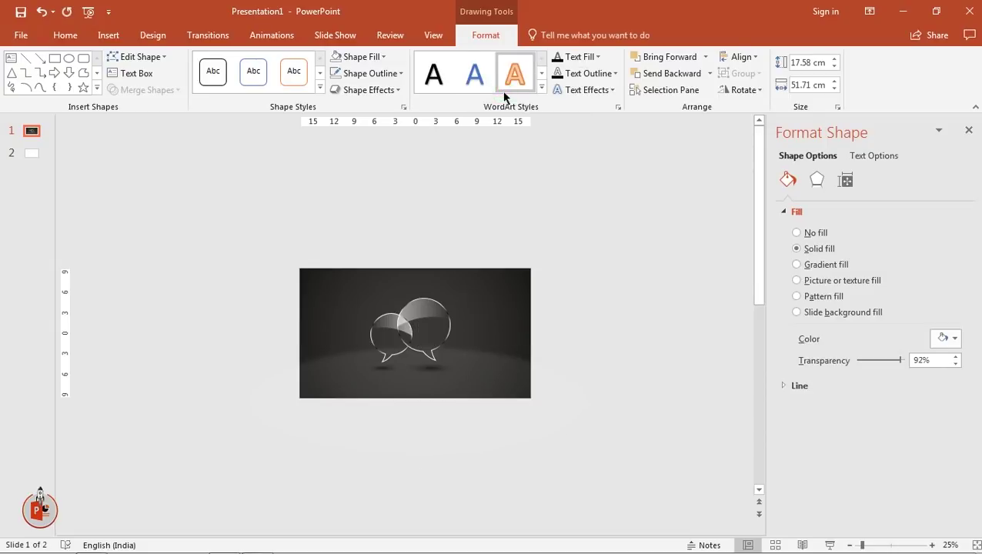
right_click(462, 368)
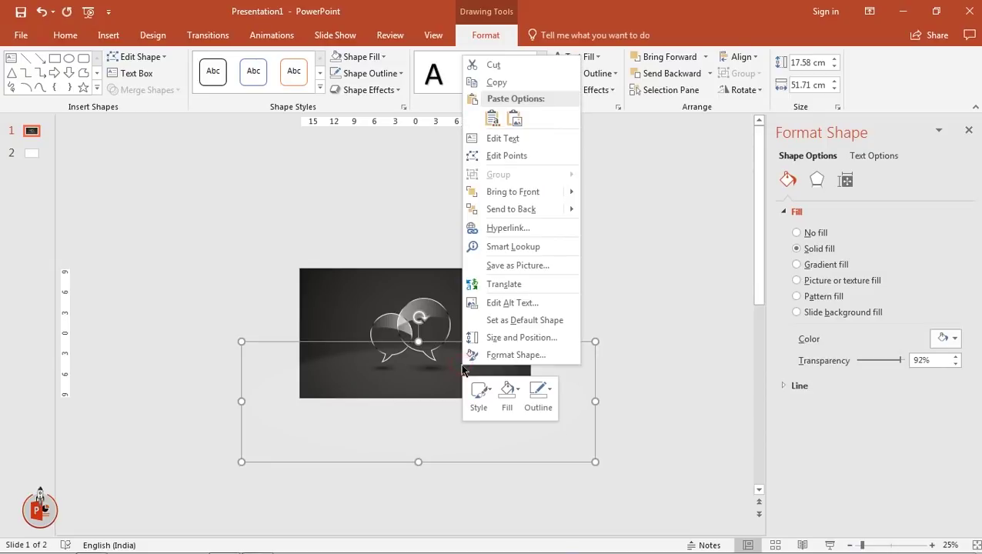
left_click(515, 119)
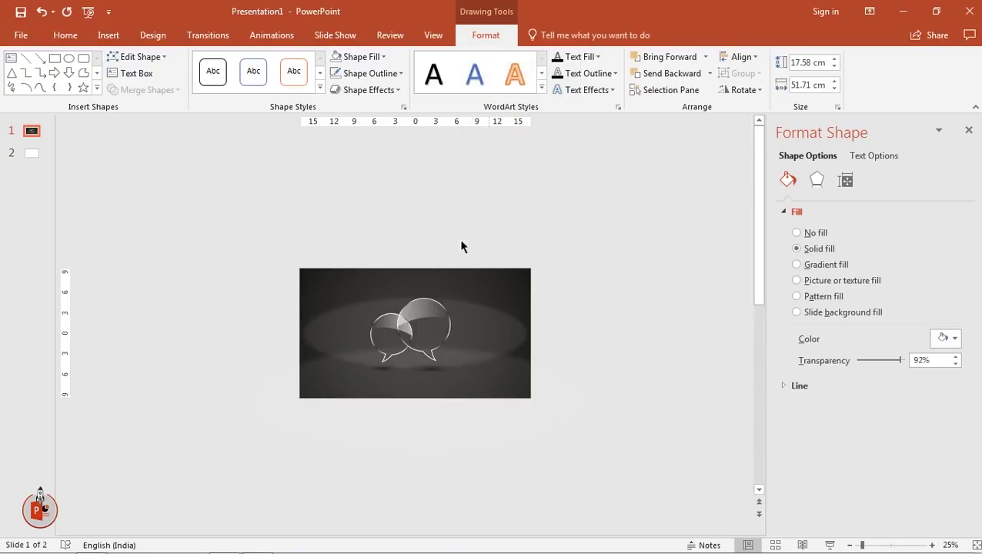
left_click(494, 403)
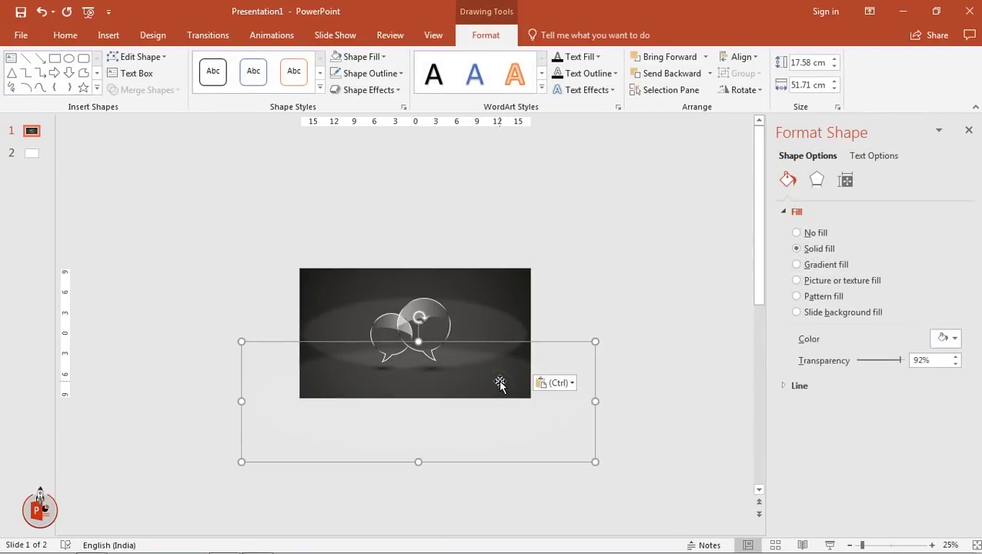
key("Delete")
- Enlarge the floor-glow ellipse picture evenly and position it beneath the two speech bubbles
left_click_drag(469, 319, 462, 368)
left_click(473, 390)
left_click_drag(521, 421, 582, 441)
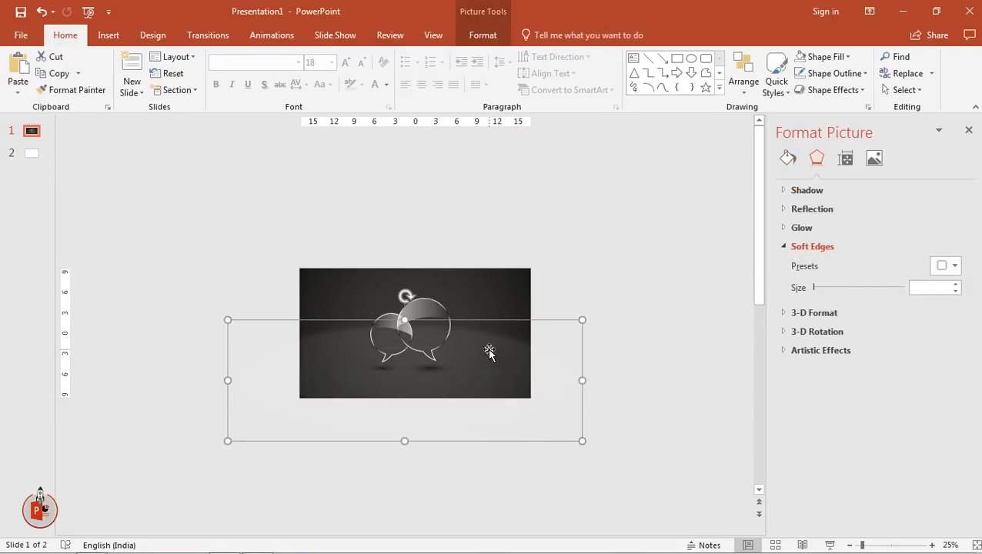
left_click_drag(488, 350, 500, 377)
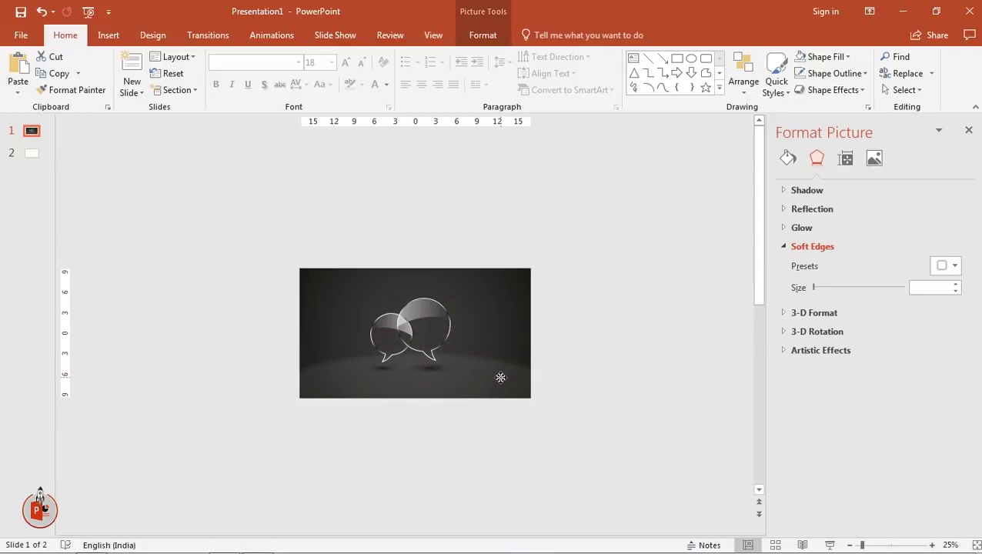
left_click_drag(497, 377, 500, 381)
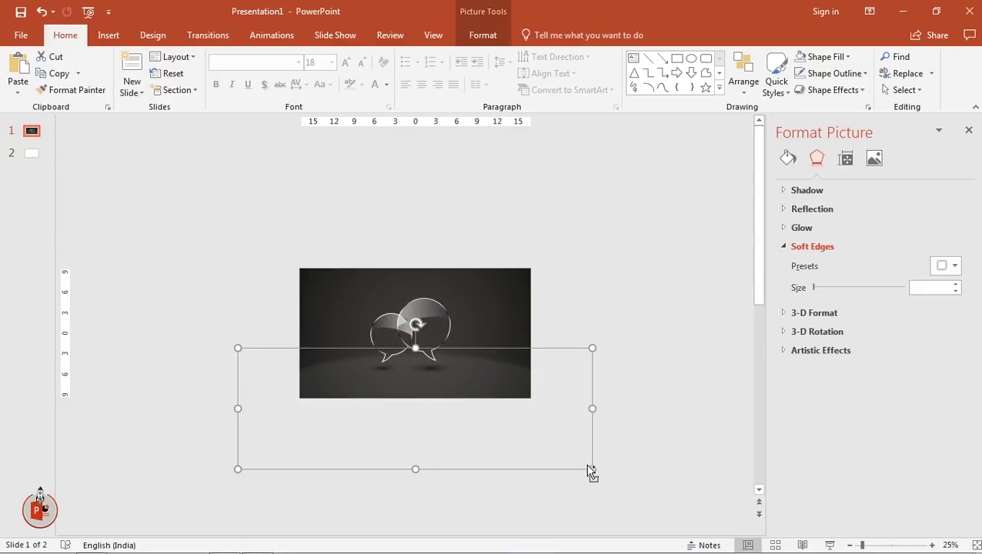
left_click_drag(589, 468, 612, 476)
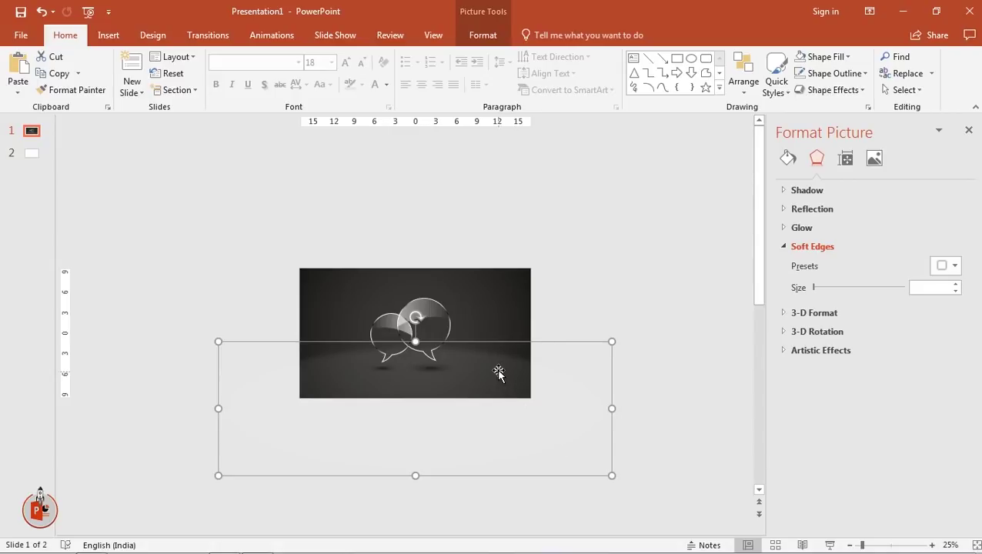
left_click_drag(502, 363, 494, 371)
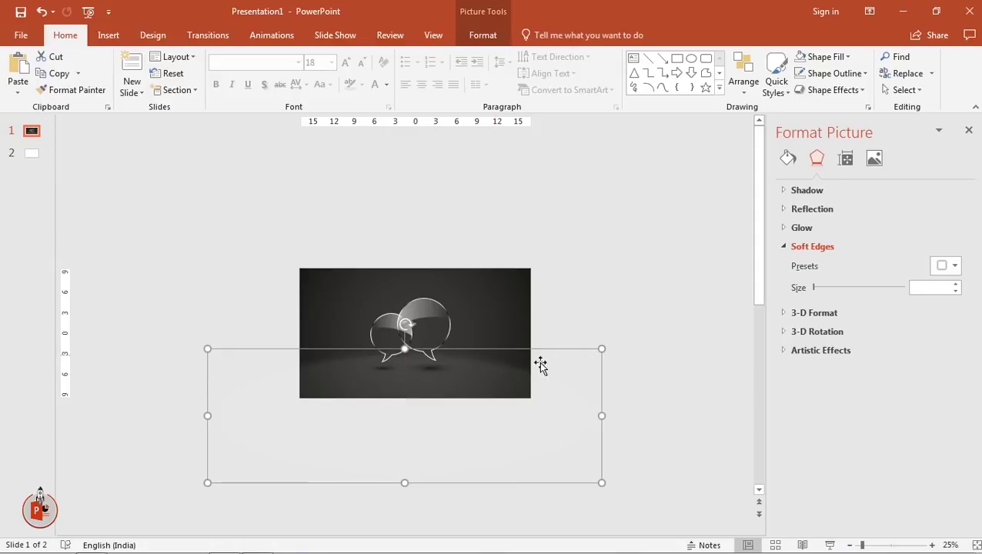
- Nudge the glow ellipse slightly lower on the slide and check its look
left_click(661, 325)
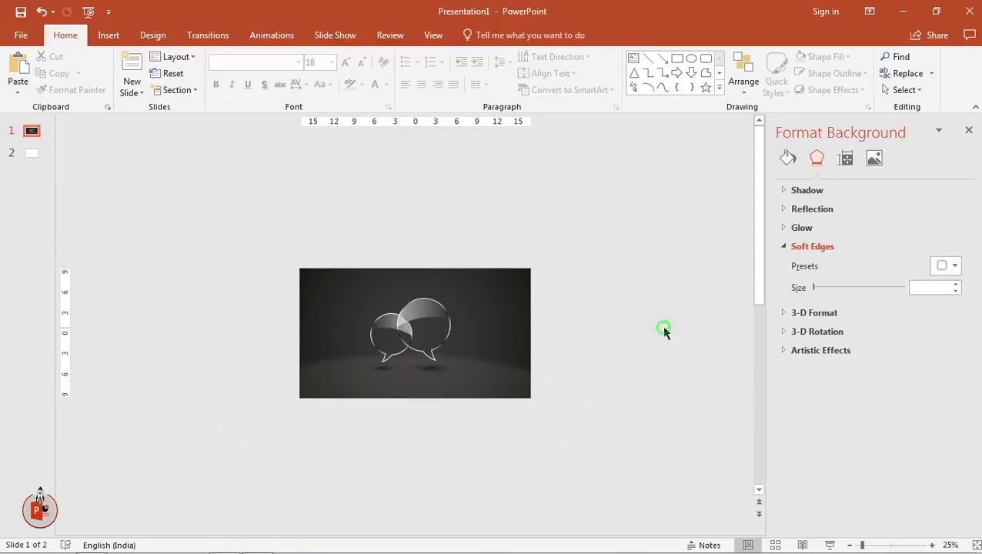
double_click(469, 371)
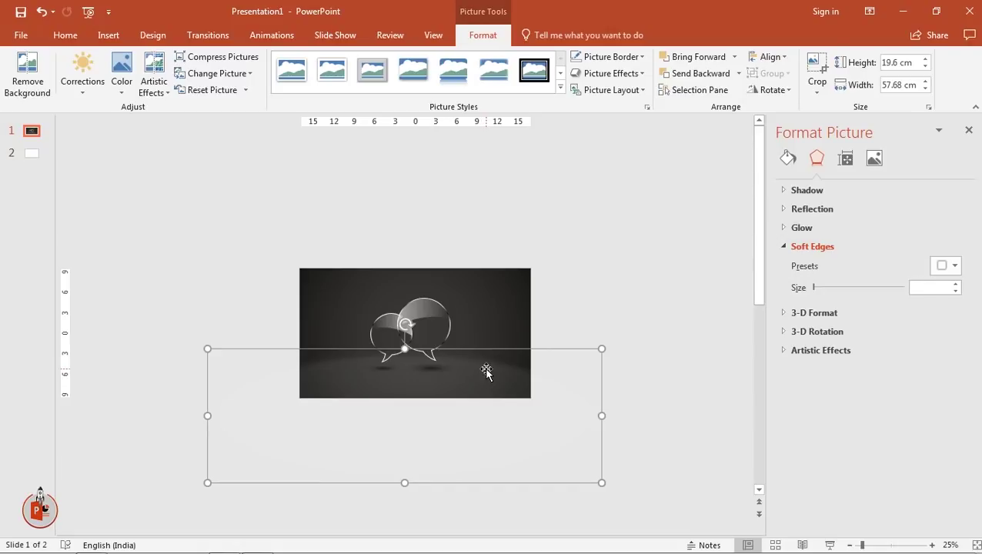
left_click_drag(482, 371, 482, 368)
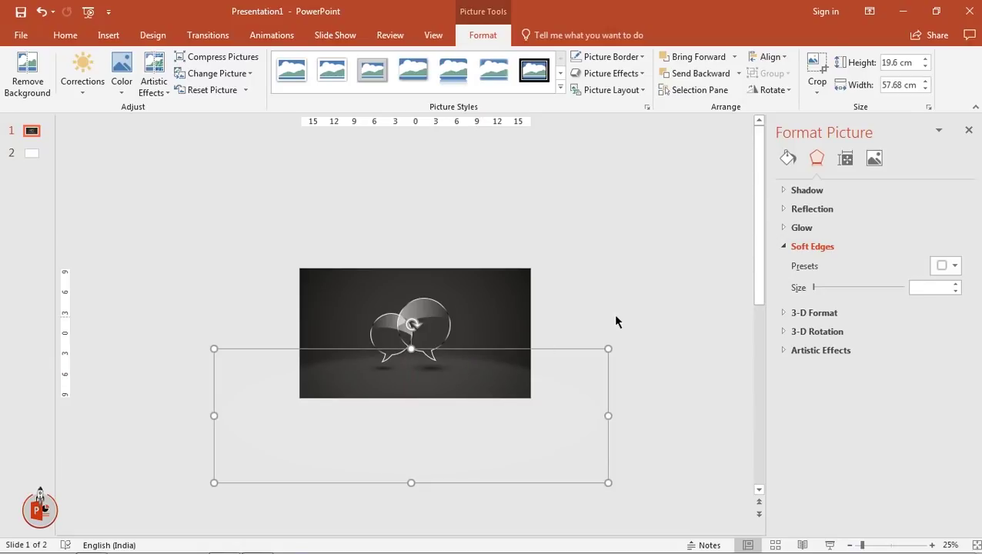
left_click(564, 319)
- Draw a rectangle covering the whole slide
left_click(112, 37)
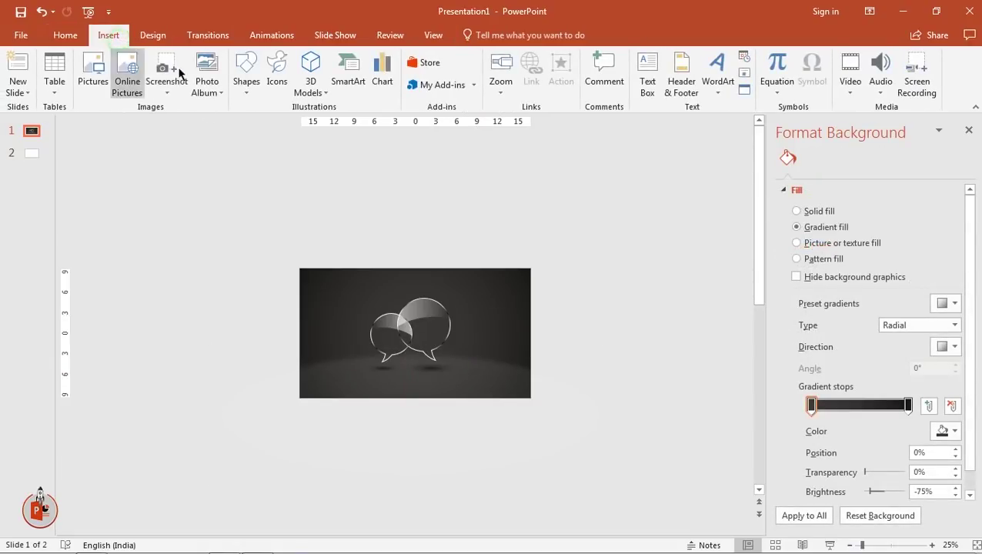
left_click(248, 86)
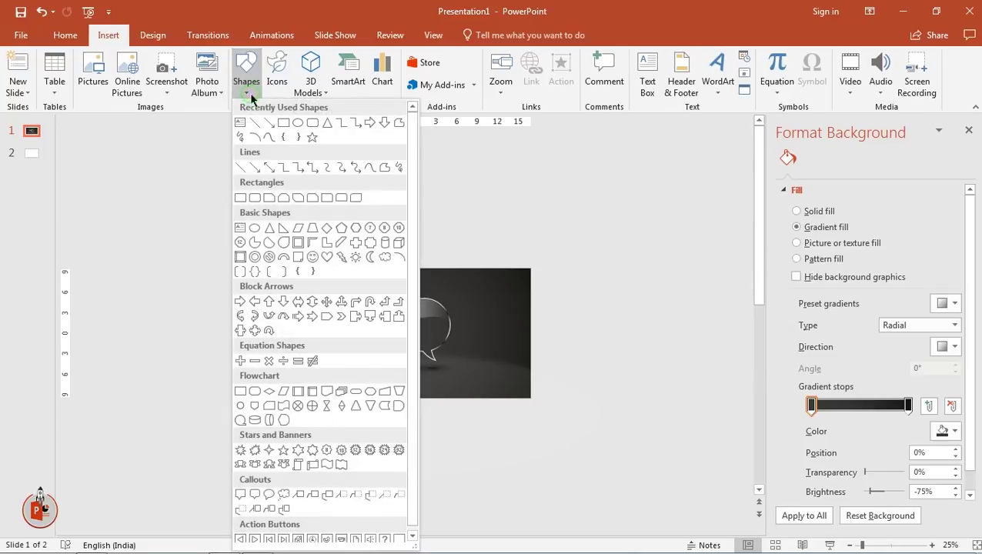
left_click(284, 125)
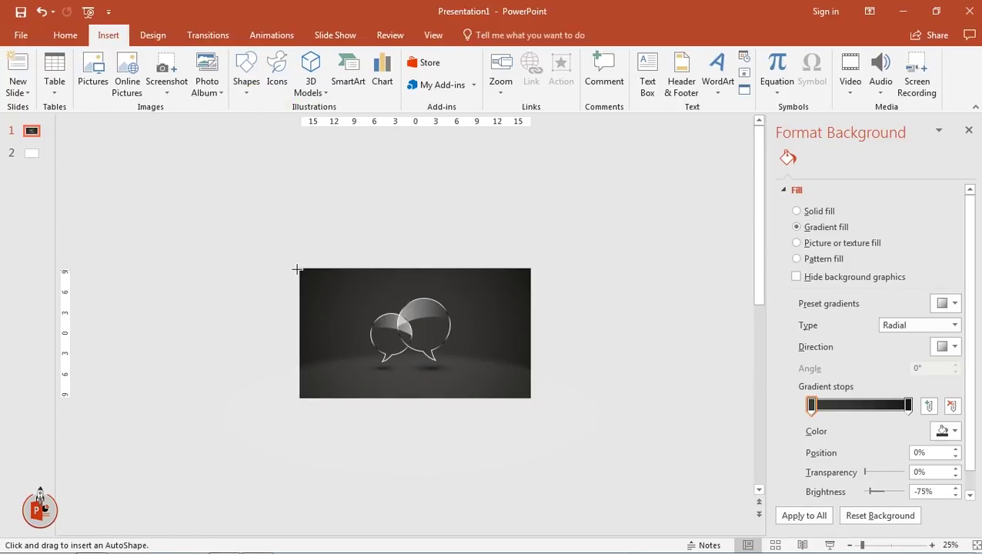
left_click_drag(299, 267, 531, 398)
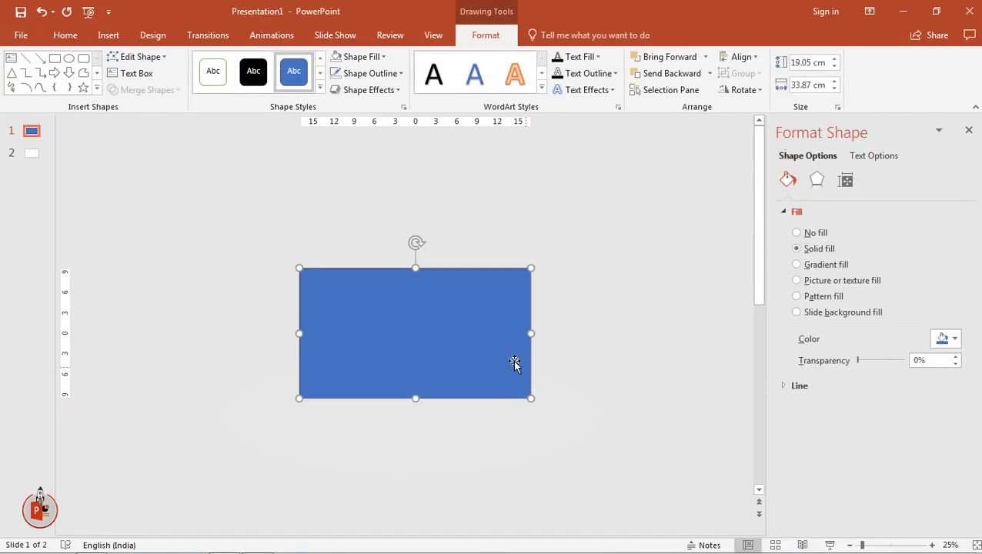
- Intersect the glow picture with the slide-sized rectangle using Merge Shapes
key("ctrl+v")
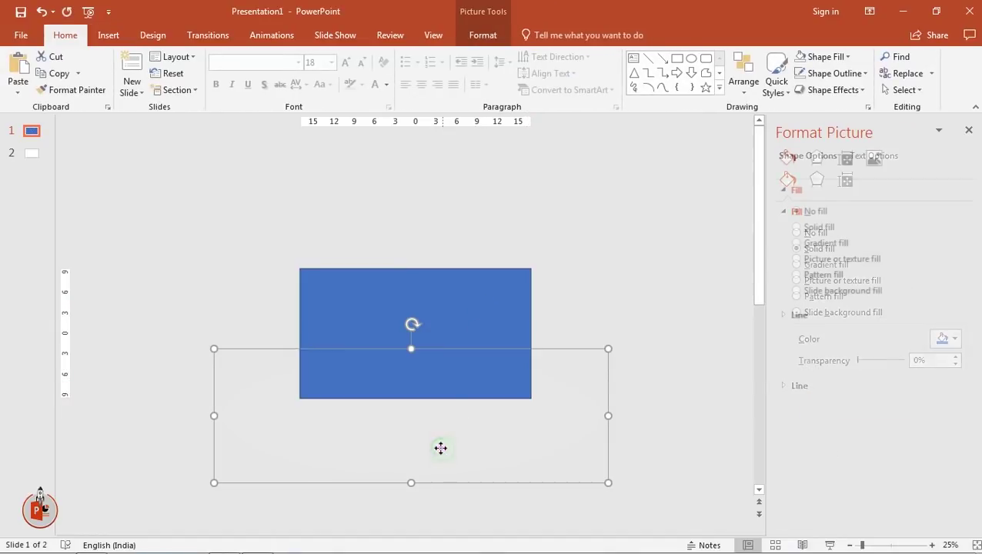
left_click(393, 293, "shift")
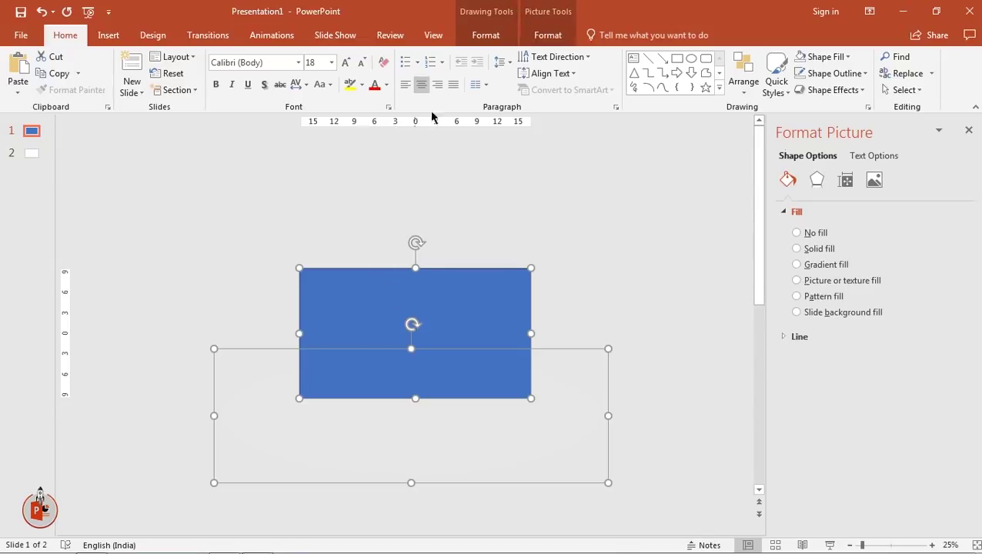
left_click(479, 35)
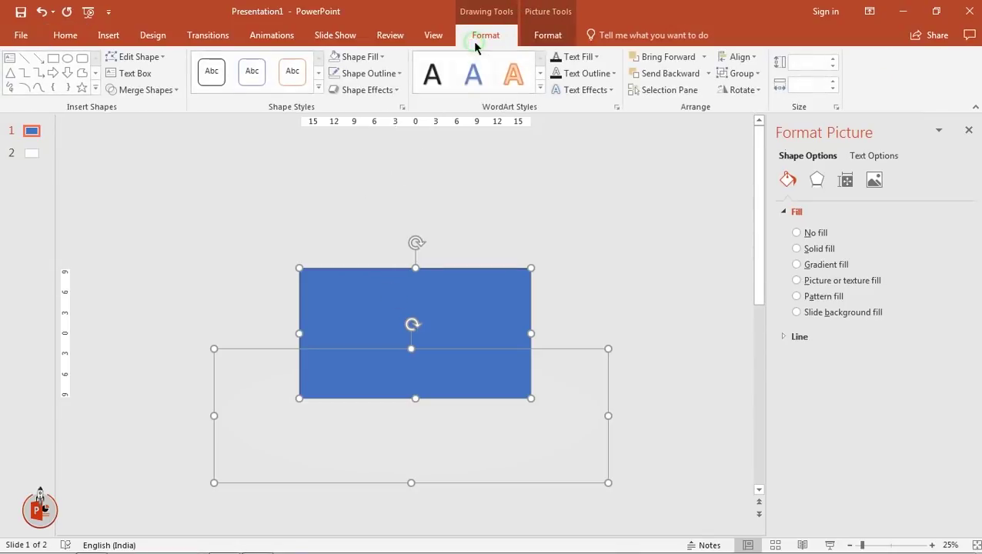
left_click(173, 89)
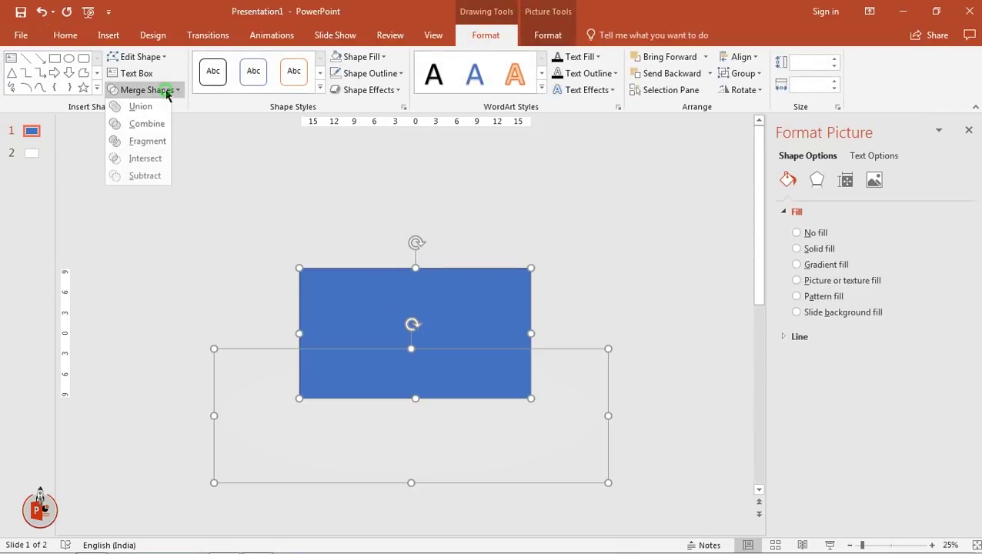
left_click(137, 162)
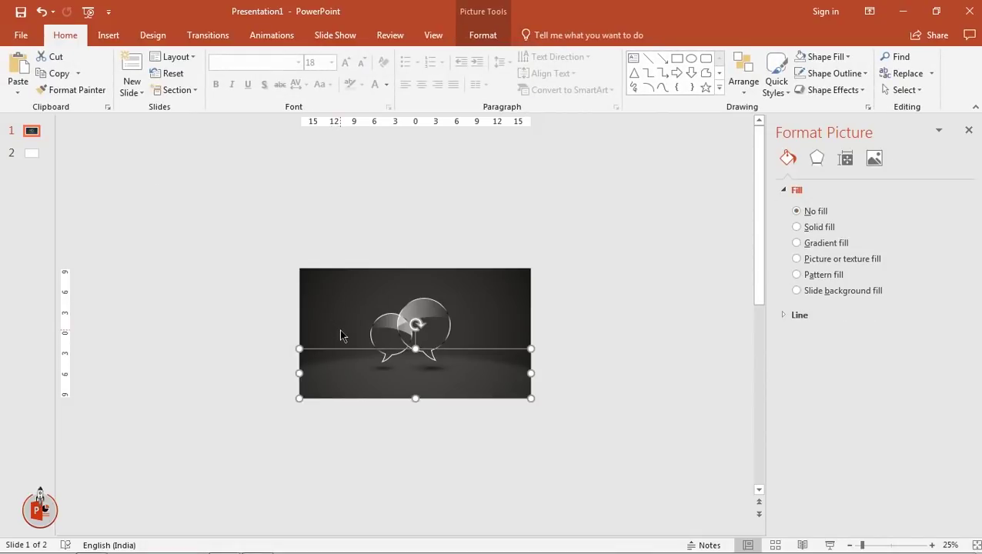
scroll(341, 336, "up", 3, "ctrl")
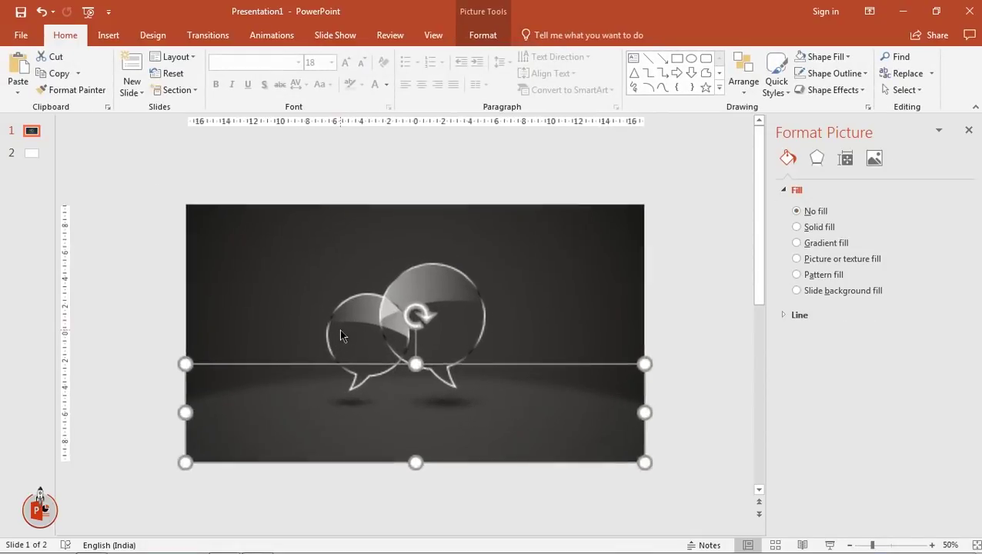
- Copy the GLOSSY CHAT BUBBLES title box from slide 2 onto slide 1
left_click(968, 132)
left_click(853, 266)
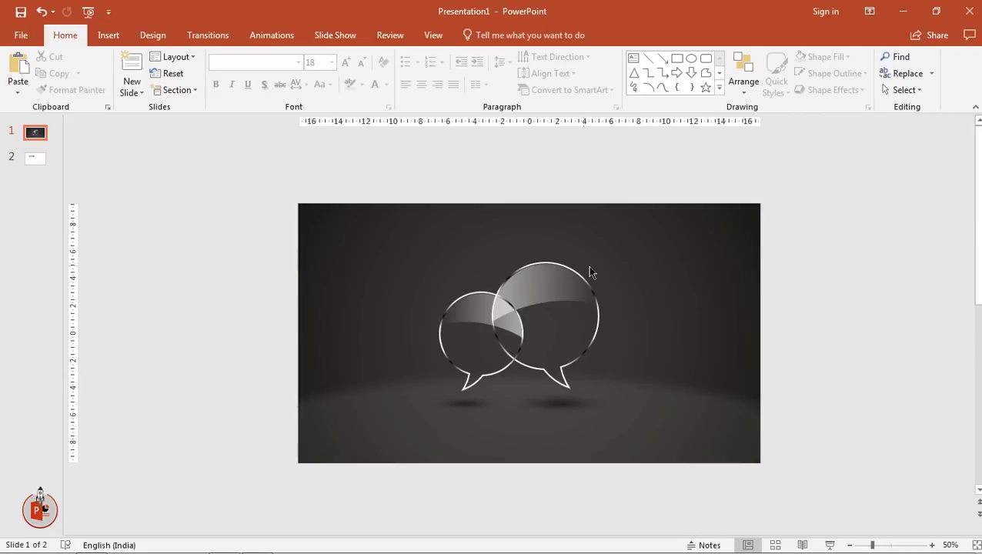
left_click(43, 162)
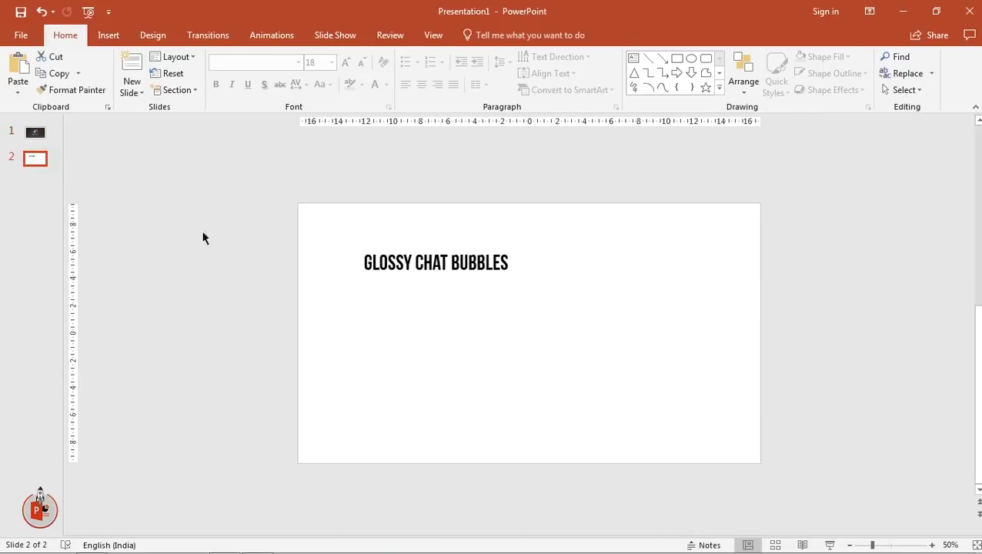
left_click(439, 278)
left_click(35, 133)
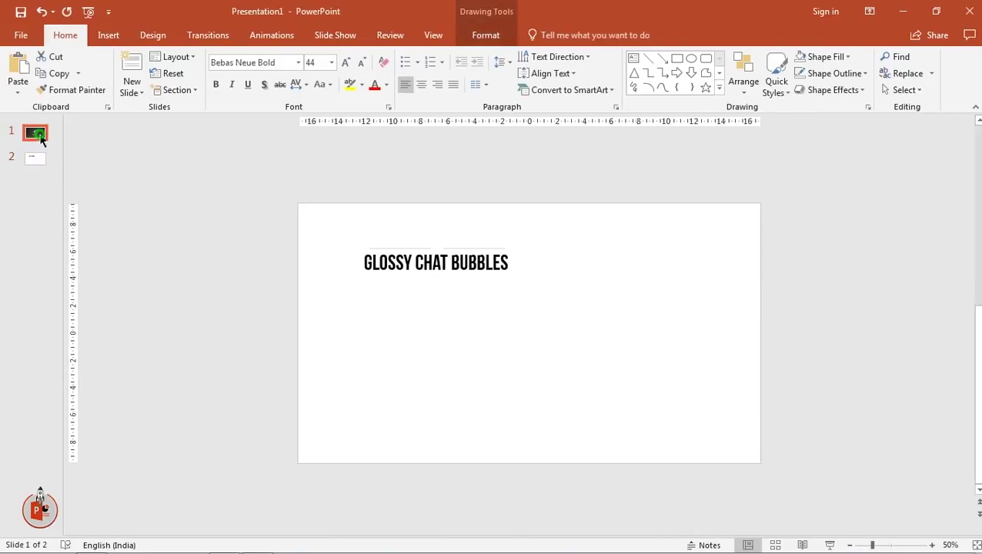
key("ctrl+v")
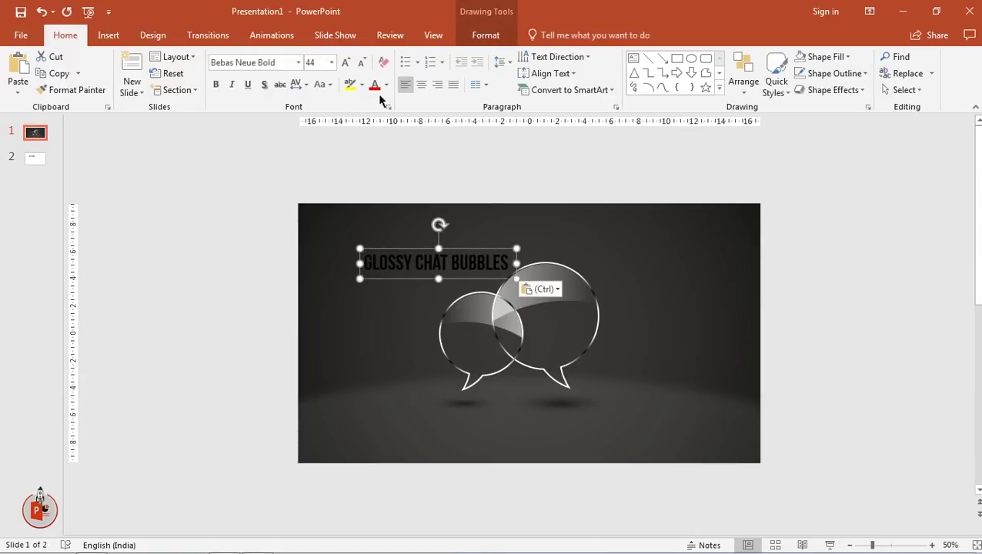
- Make the title text white and move it to the slide's top-left
left_click(385, 85)
left_click(372, 116)
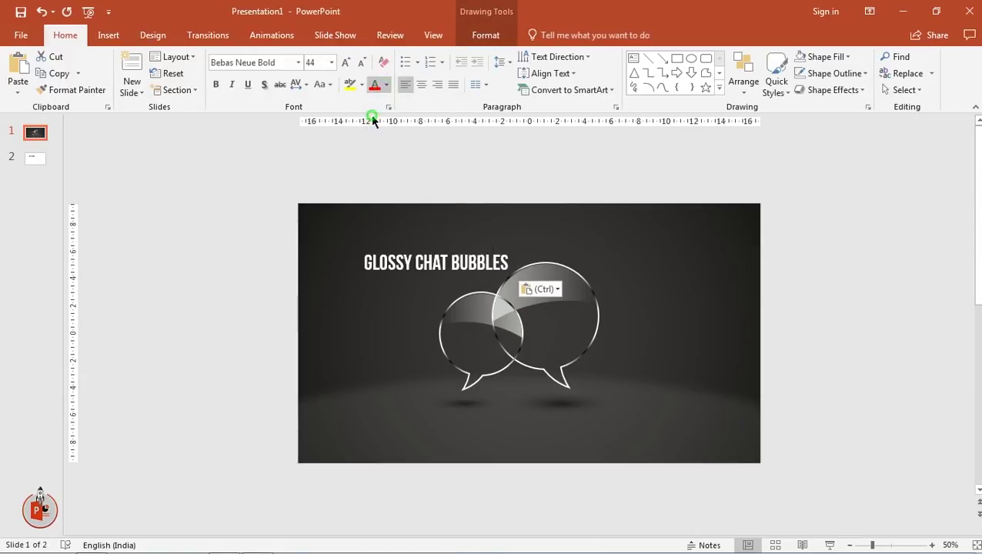
left_click_drag(399, 274, 371, 257)
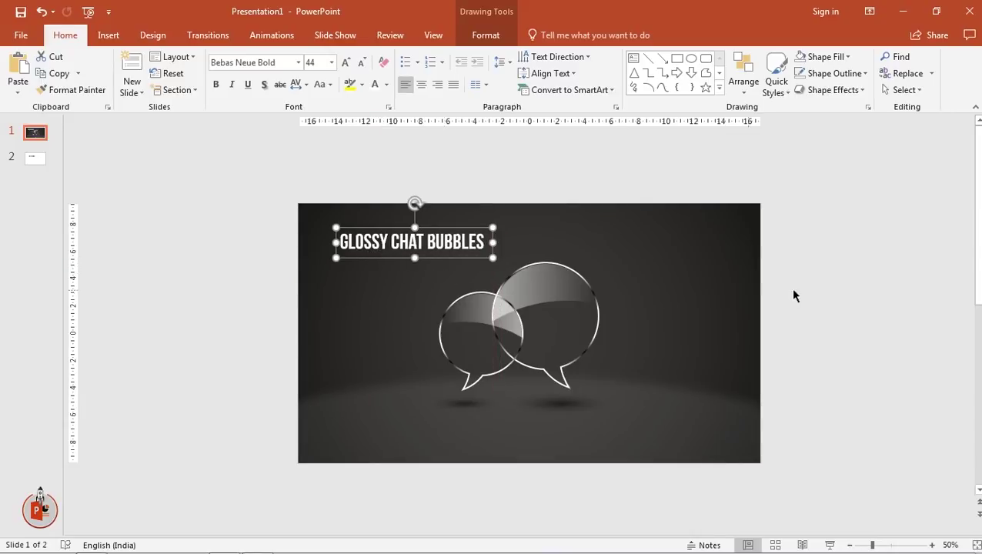
left_click(885, 294)
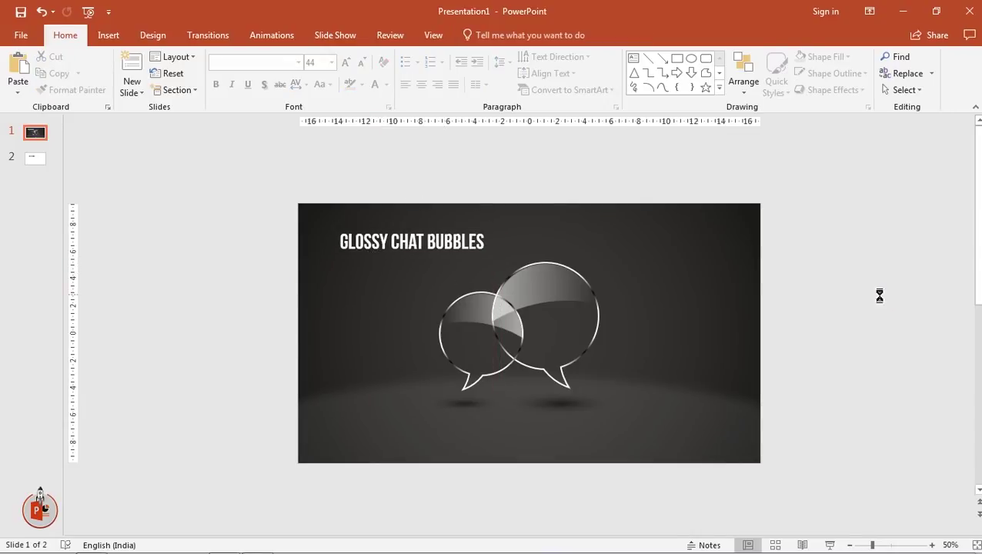
key("F5")
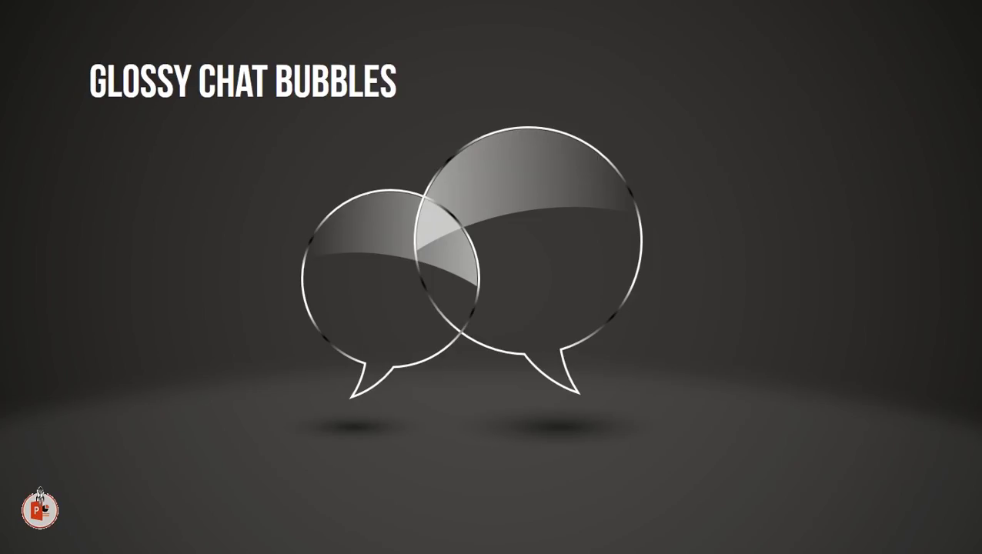
key("Escape")
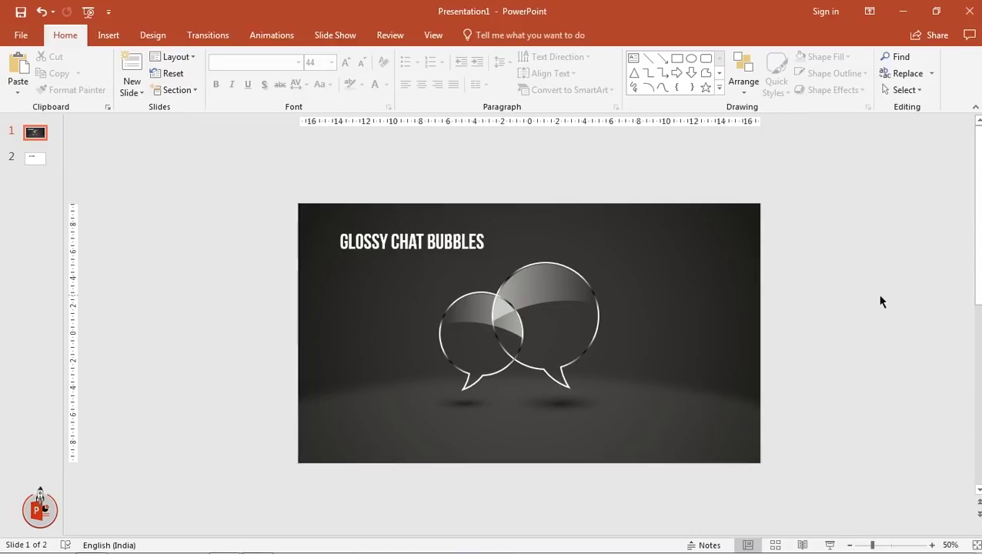